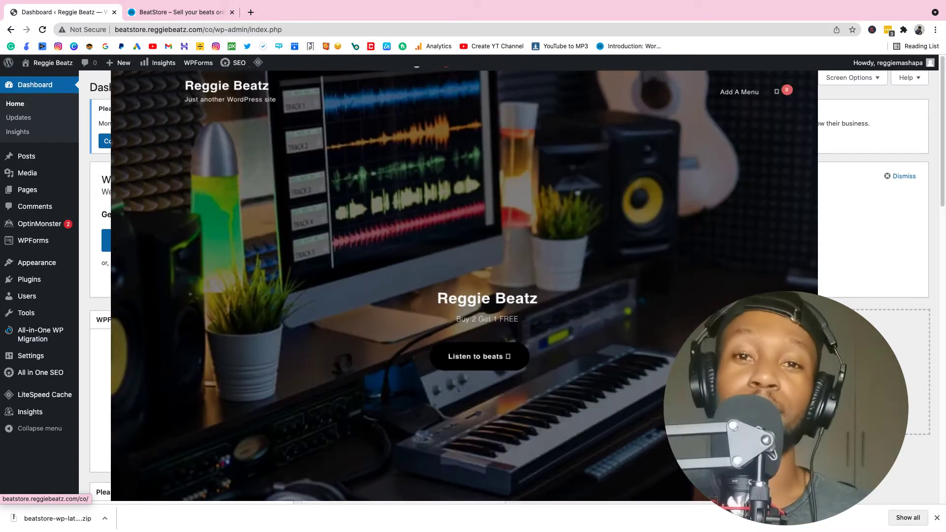
Preview the finished beat store's beat list, trying the cart option and the share link for the Slick Talk track
left_click(510, 355)
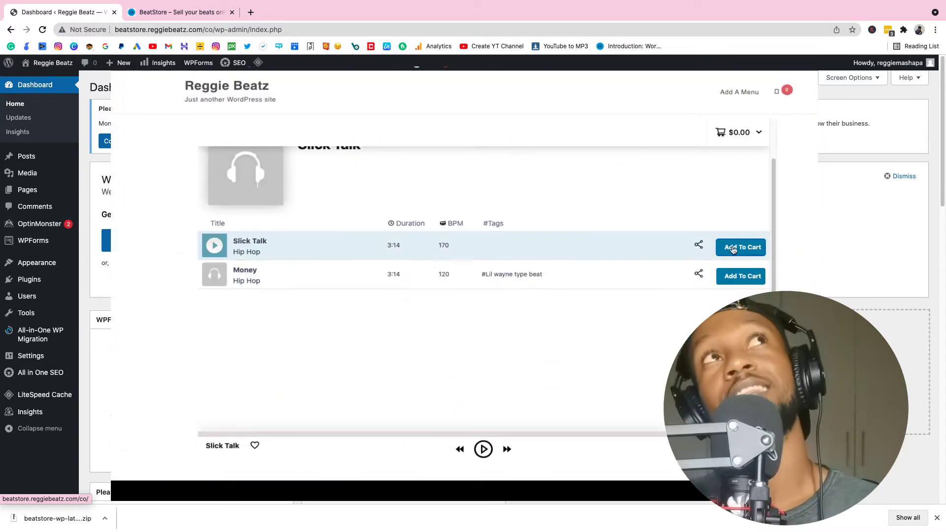
left_click(732, 249)
left_click(621, 399)
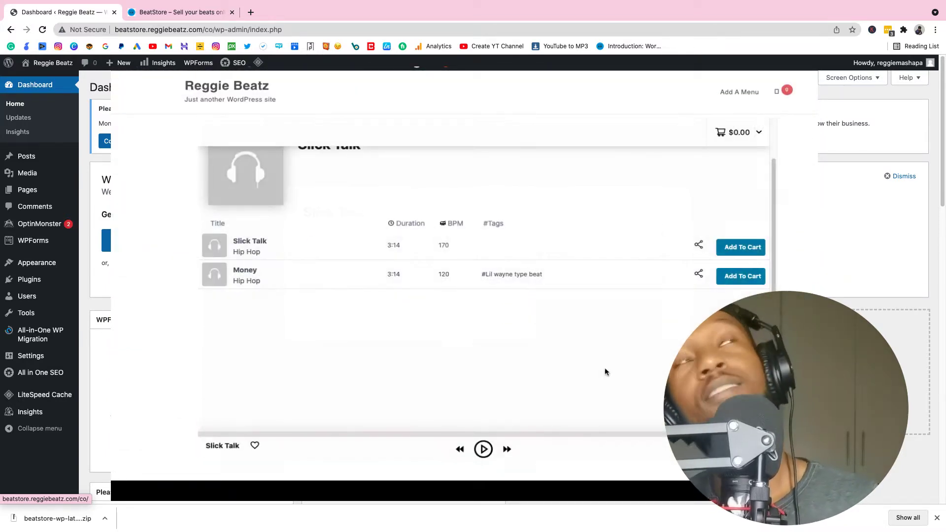
left_click(699, 245)
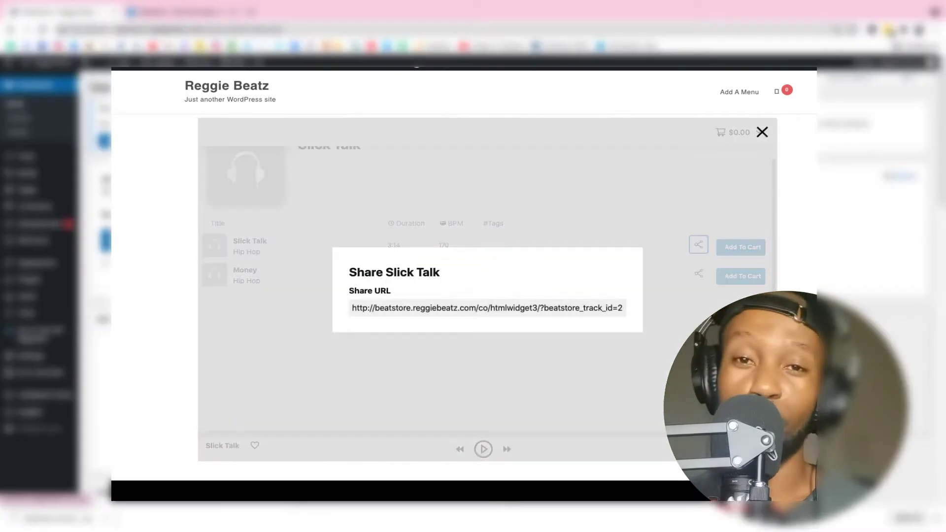
left_click(703, 248)
scroll(539, 321, "up", 2)
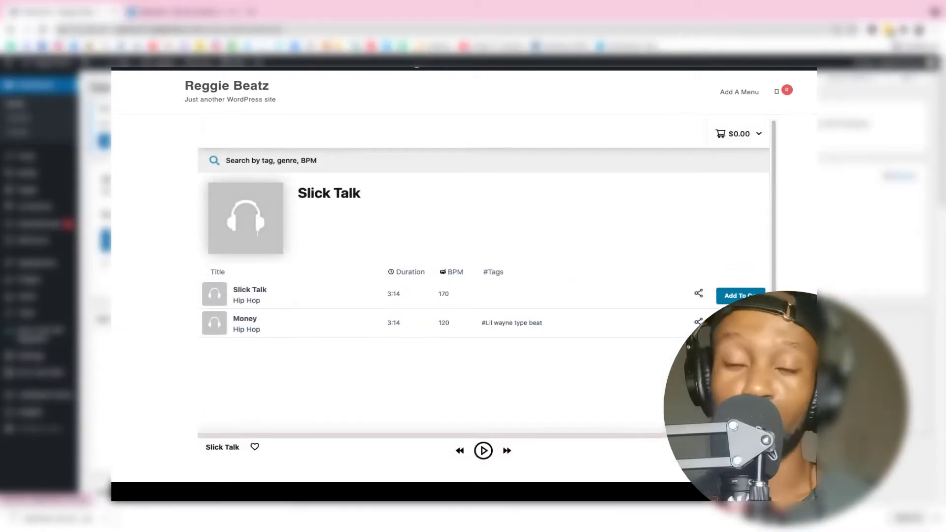
scroll(490, 103, "up", 10)
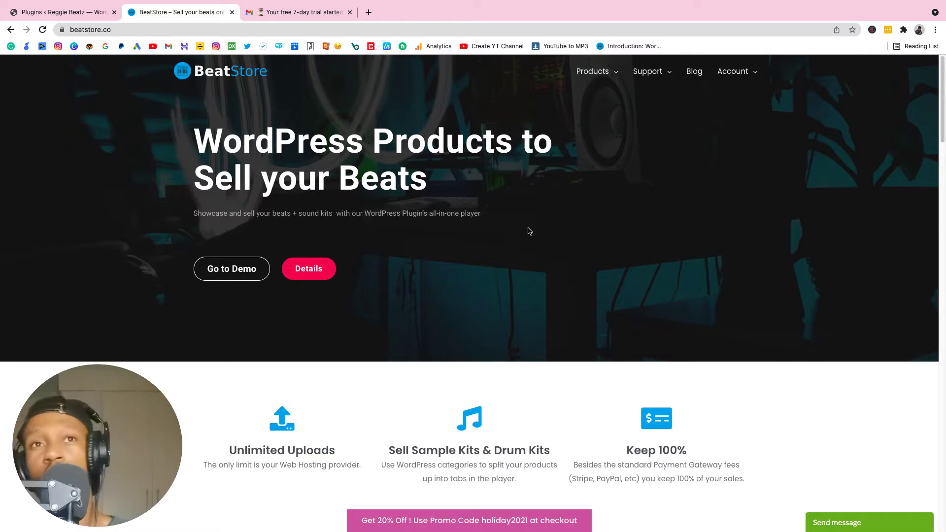
Examine the BeatStore homepage headline and feature overview, including Unlimited Uploads, Keep 100% and Sharing + More
left_click_drag(204, 151, 564, 144)
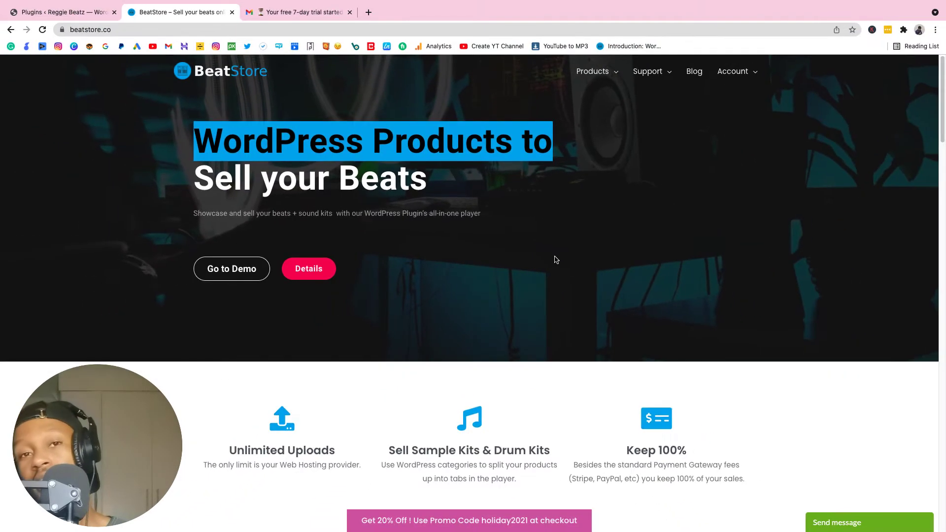
scroll(564, 259, "down", 3)
scroll(556, 260, "down", 5)
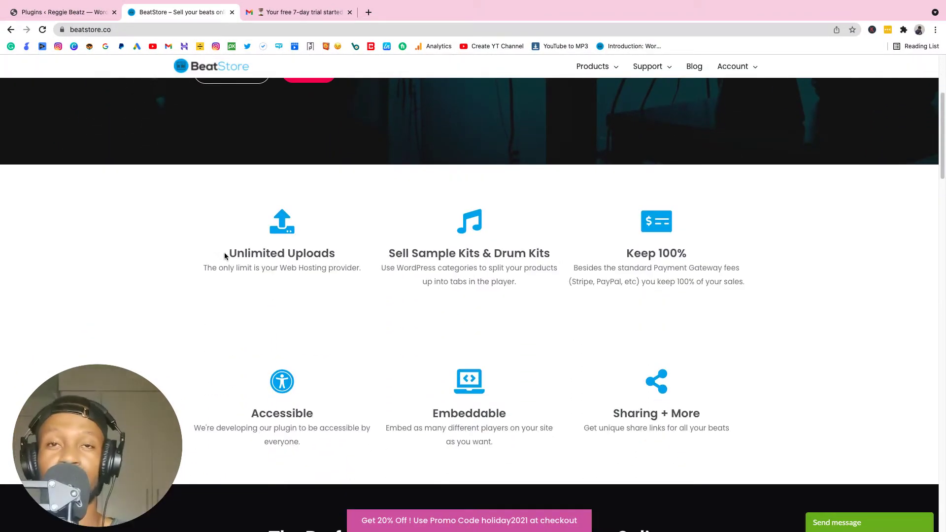
left_click_drag(224, 256, 340, 255)
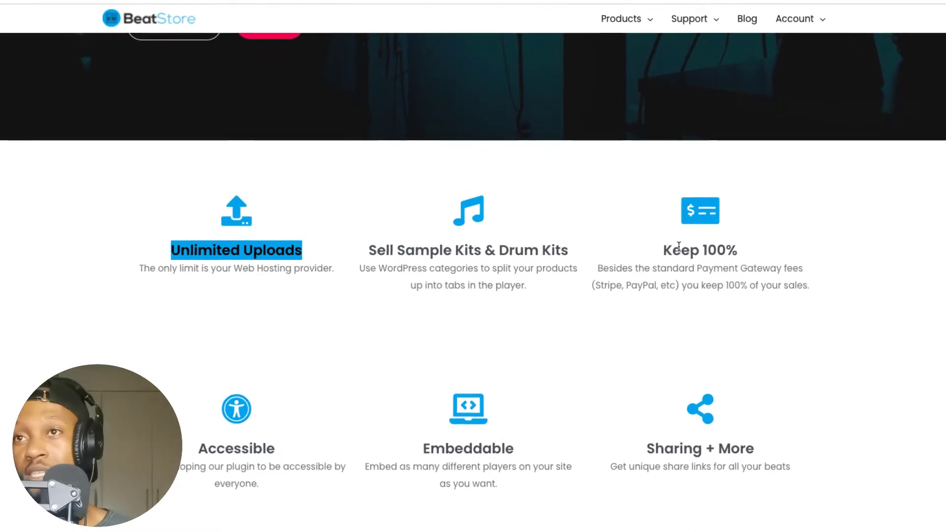
left_click_drag(675, 249, 813, 289)
scroll(789, 296, "down", 2)
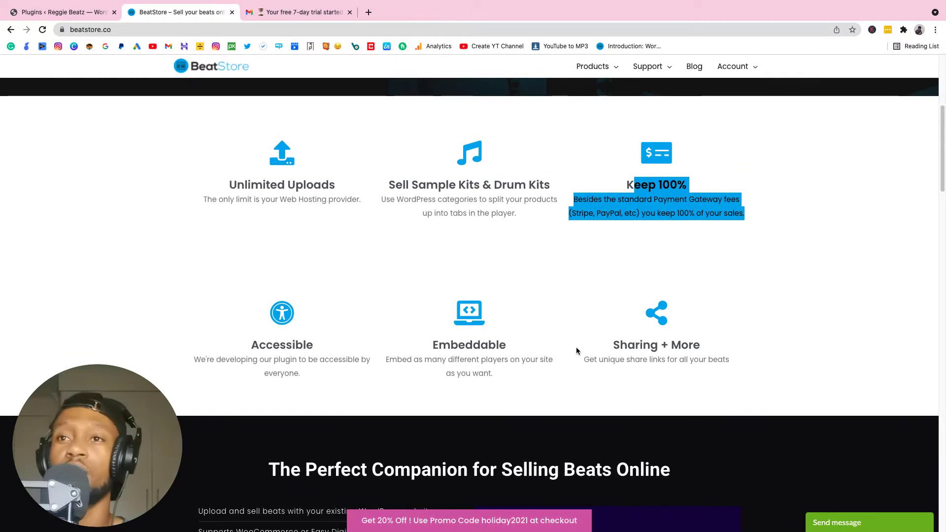
scroll(576, 350, "down", 3)
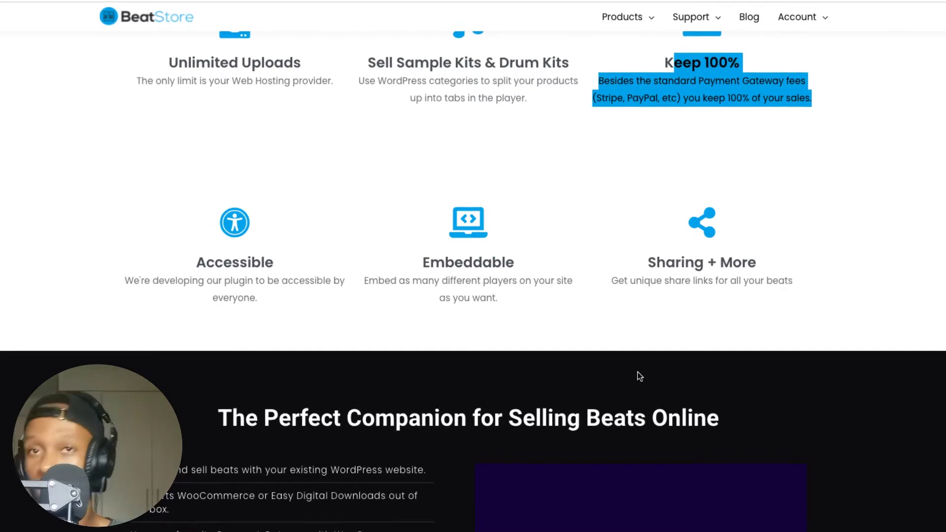
scroll(887, 207, "up", 10)
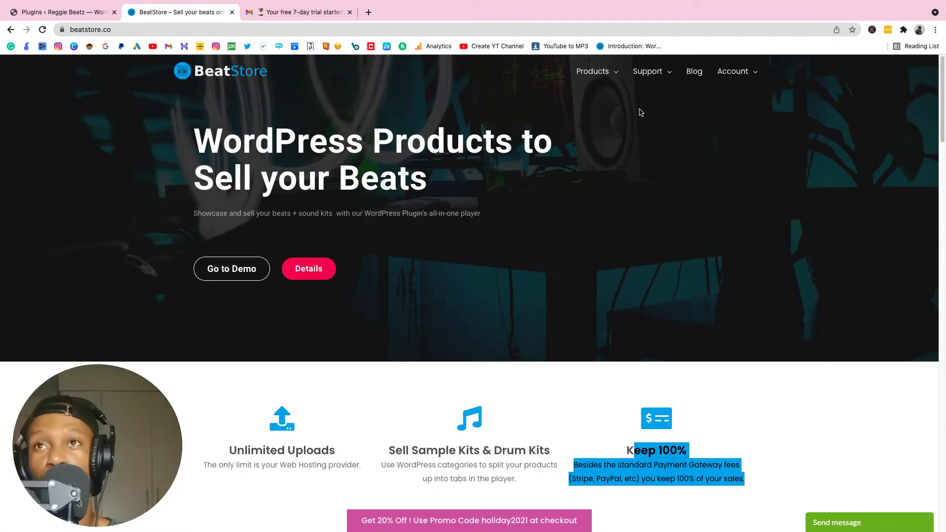
Open the WordPress Plugin product page and read its sections on instant downloads and upload limits
mouse_move(596, 72)
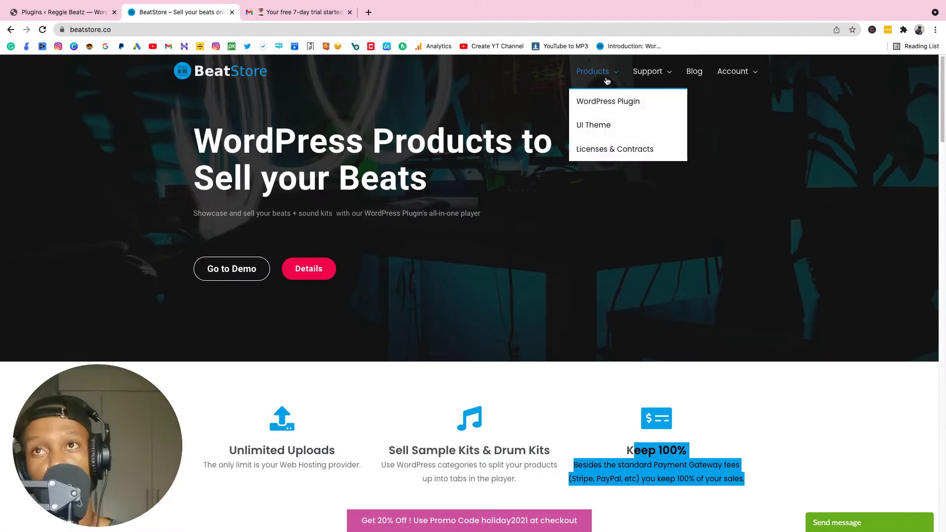
left_click(609, 107)
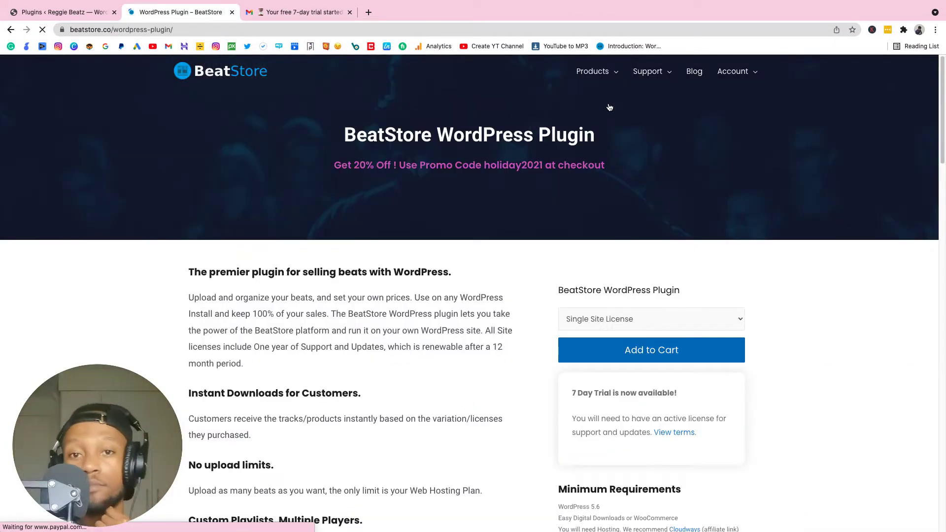
scroll(587, 195, "down", 5)
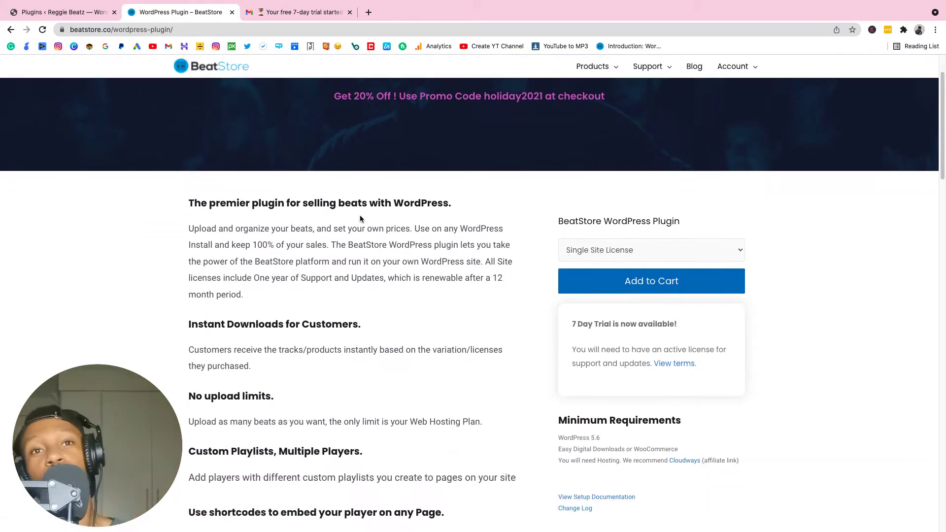
scroll(413, 274, "down", 2)
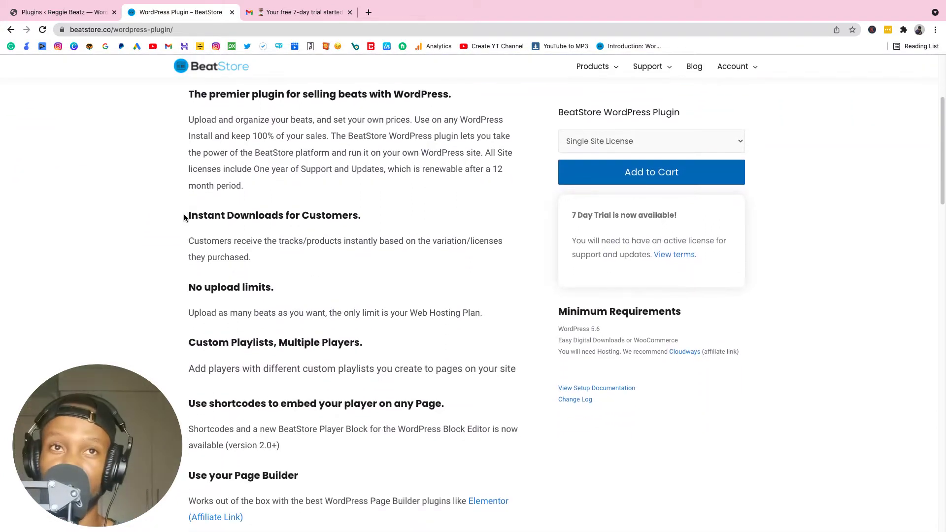
left_click_drag(184, 218, 374, 220)
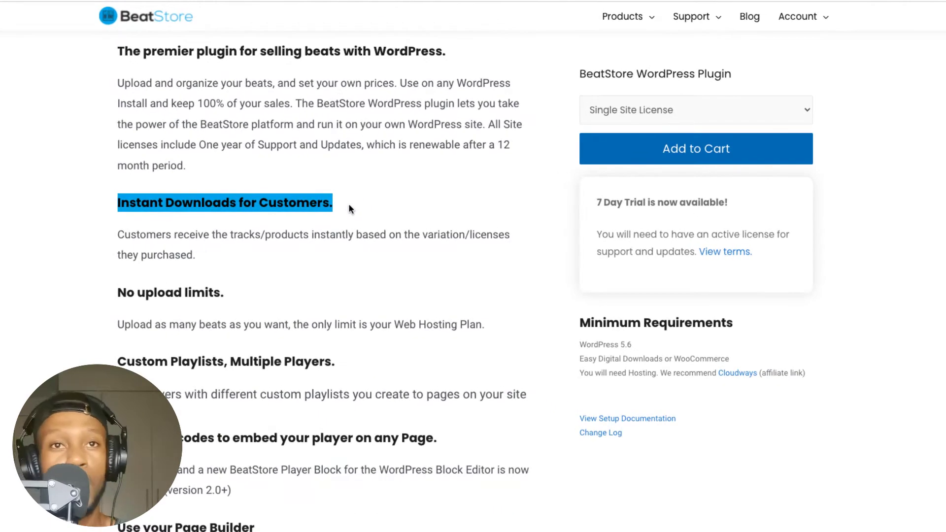
scroll(264, 262, "down", 1)
left_click_drag(127, 271, 223, 271)
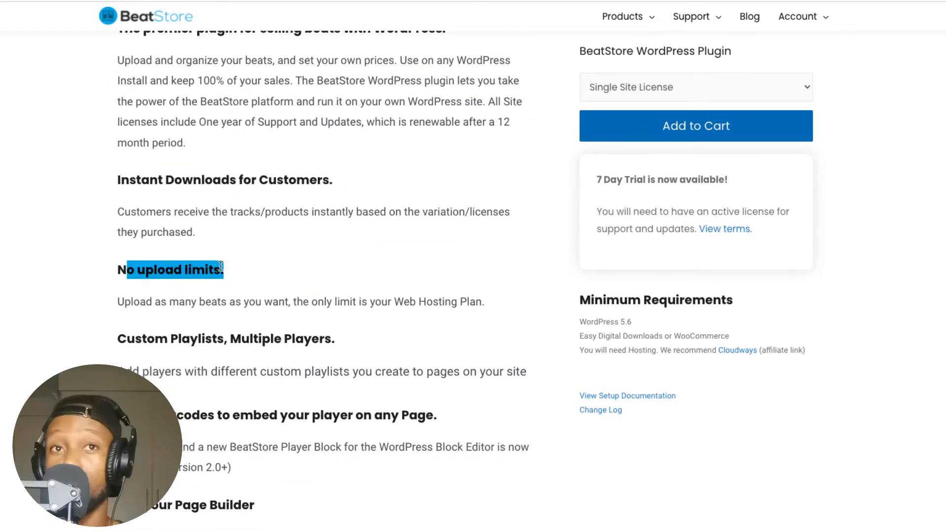
Review the plugin's custom playlists, shortcode embedding, page builder and play stats features
scroll(223, 267, "down", 3)
left_click_drag(127, 265, 326, 263)
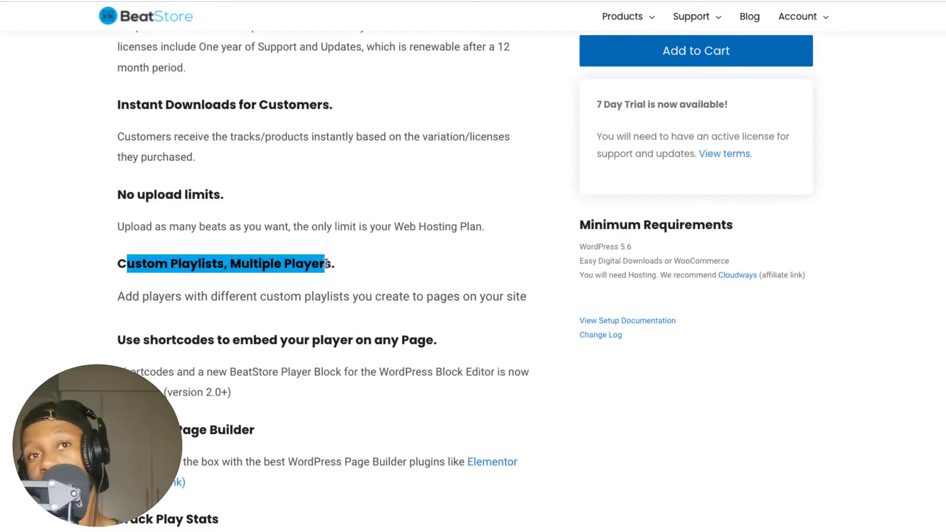
scroll(359, 259, "down", 1)
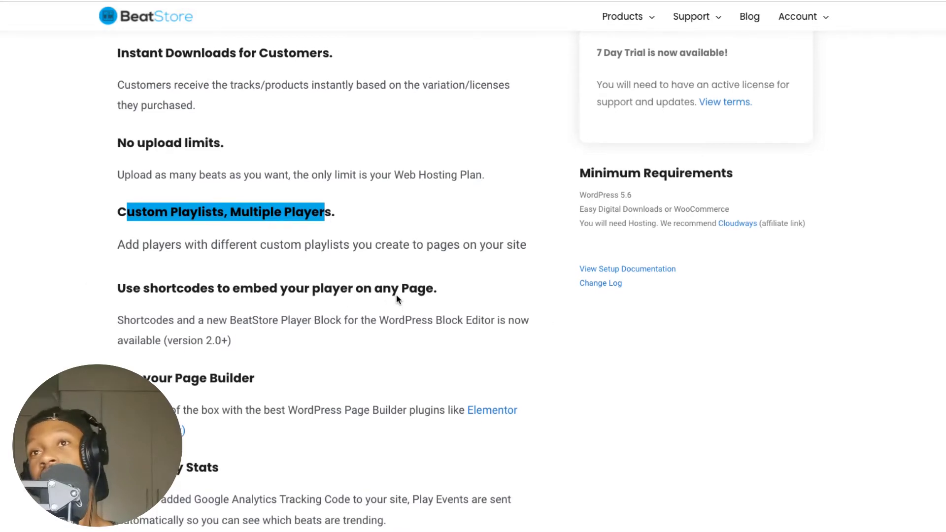
scroll(397, 296, "down", 2)
scroll(397, 296, "down", 3)
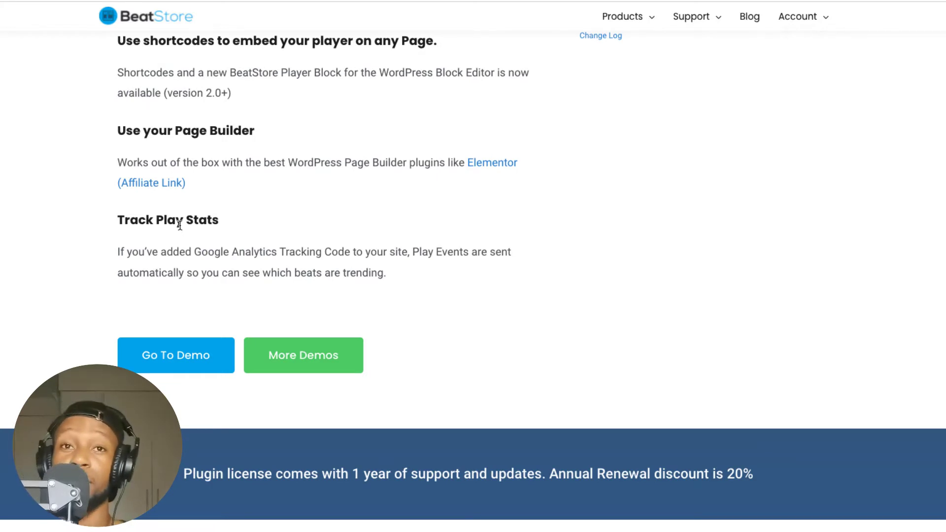
scroll(333, 159, "down", 3)
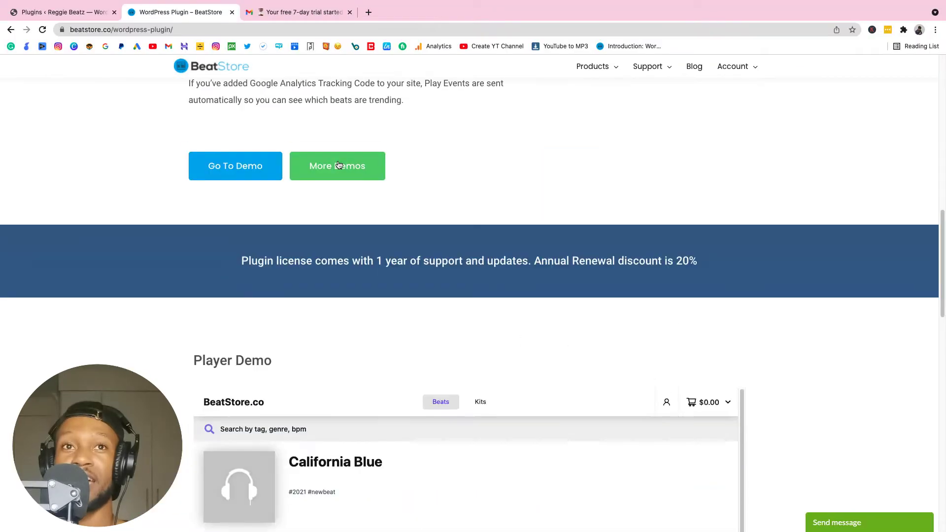
Examine the plugin page's Player Demo, including the cart license options for the beat 1992
scroll(332, 159, "up", 2)
scroll(332, 159, "down", 5)
scroll(332, 159, "down", 2)
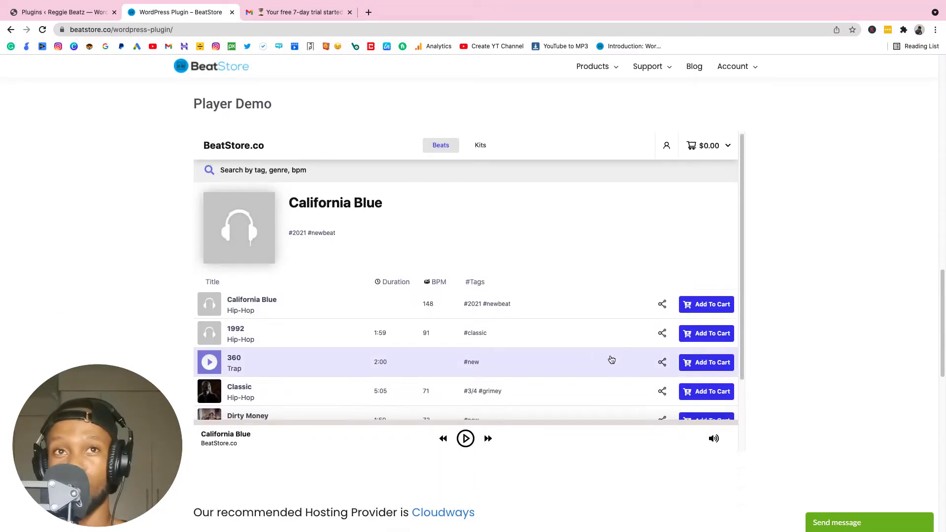
scroll(625, 335, "down", 3)
scroll(267, 216, "up", 3)
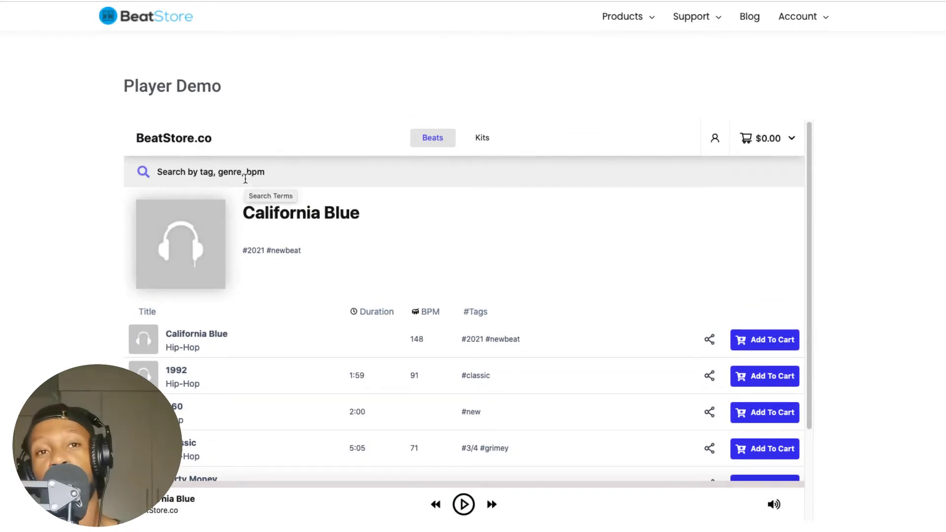
left_click(755, 376)
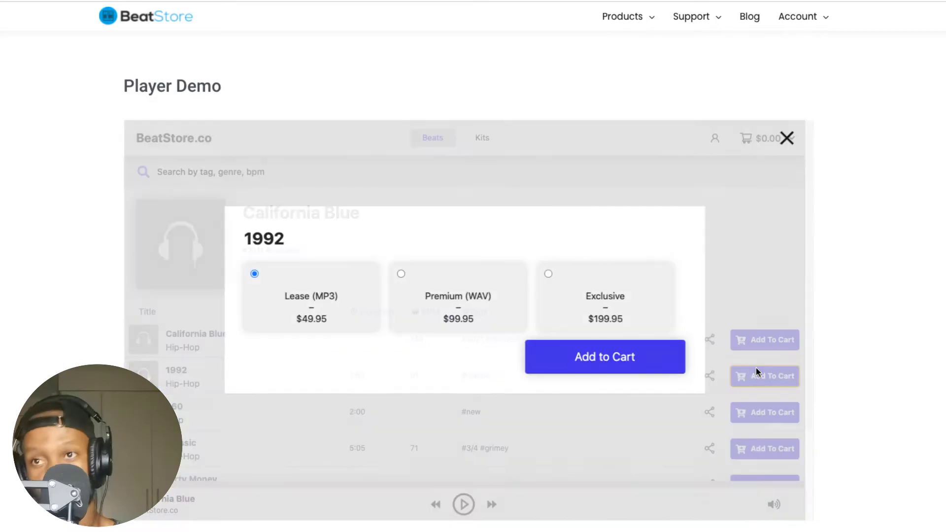
left_click(787, 139)
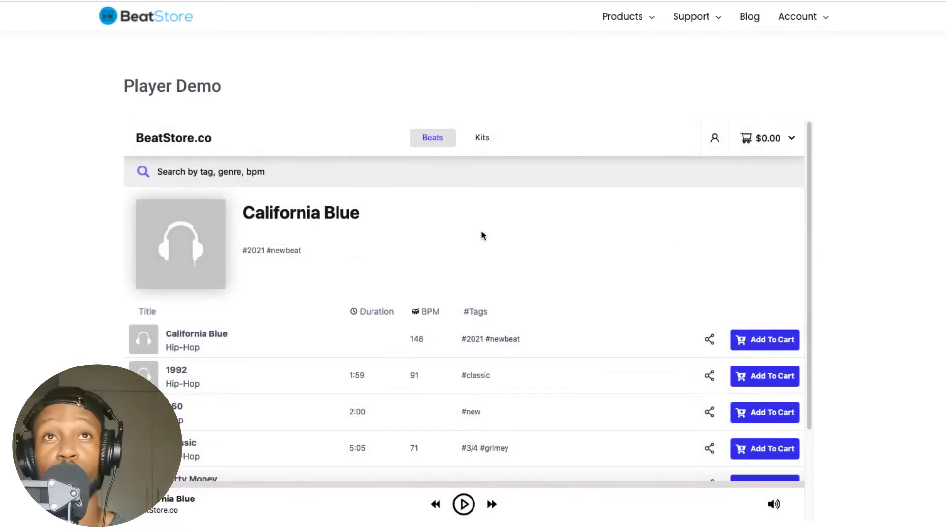
Reopen the WordPress Plugin product page and start a Single Site License checkout on the Monthly free-trial plan
scroll(712, 176, "up", 15)
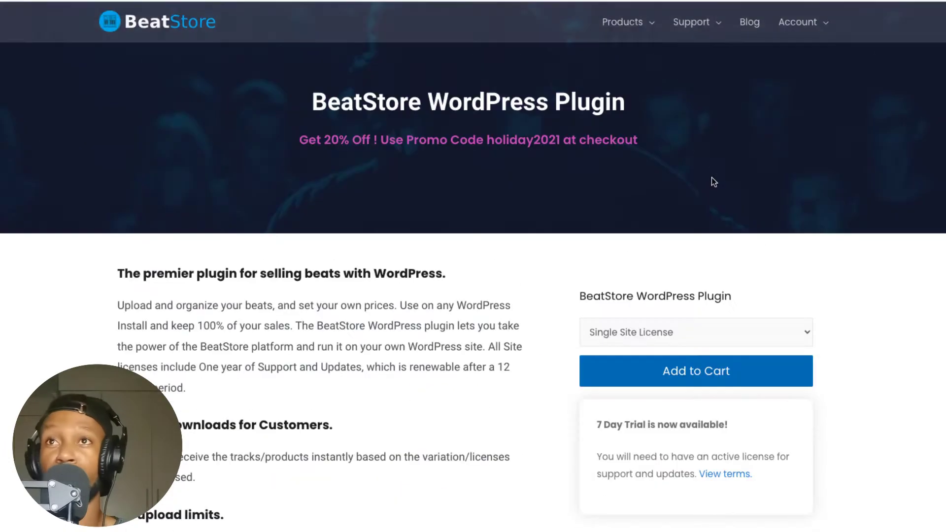
mouse_move(647, 40)
left_click(635, 66)
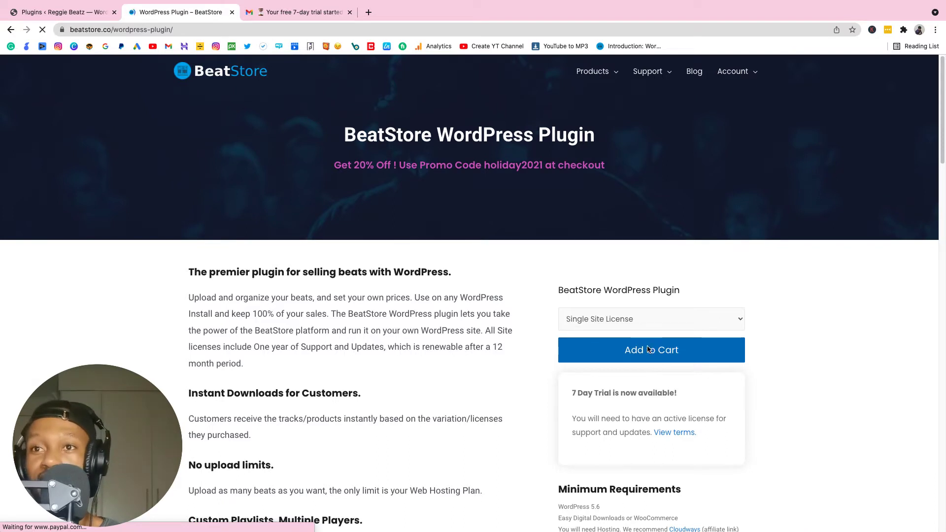
left_click(612, 320)
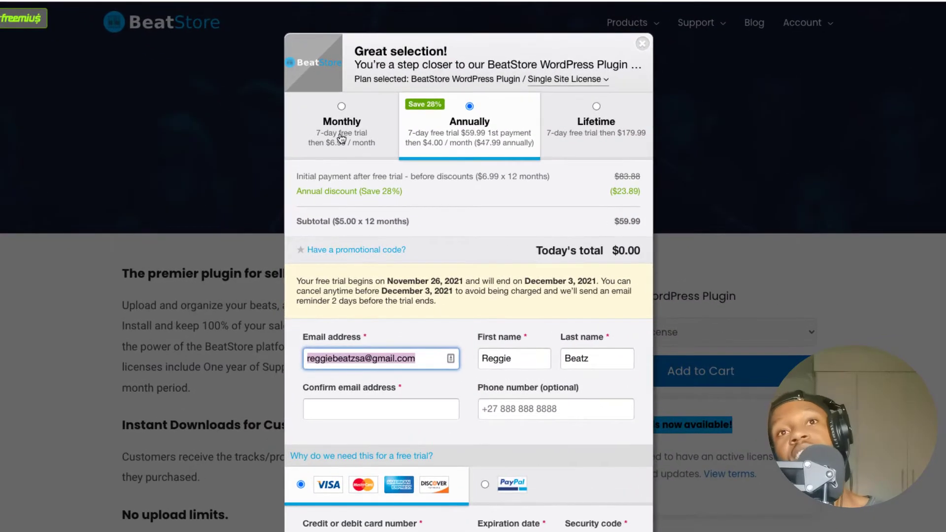
left_click(339, 140)
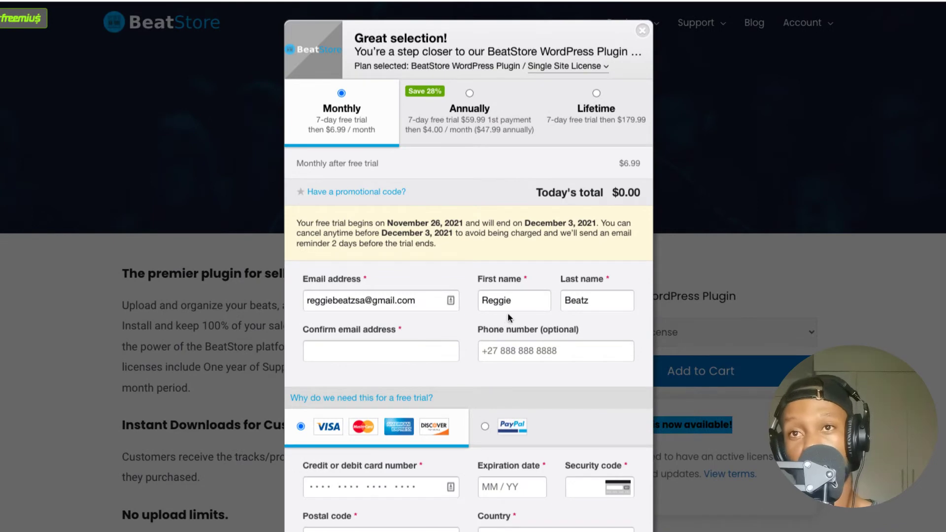
Choose PayPal as the payment method for the trial and continue to PayPal
scroll(223, 261, "down", 2)
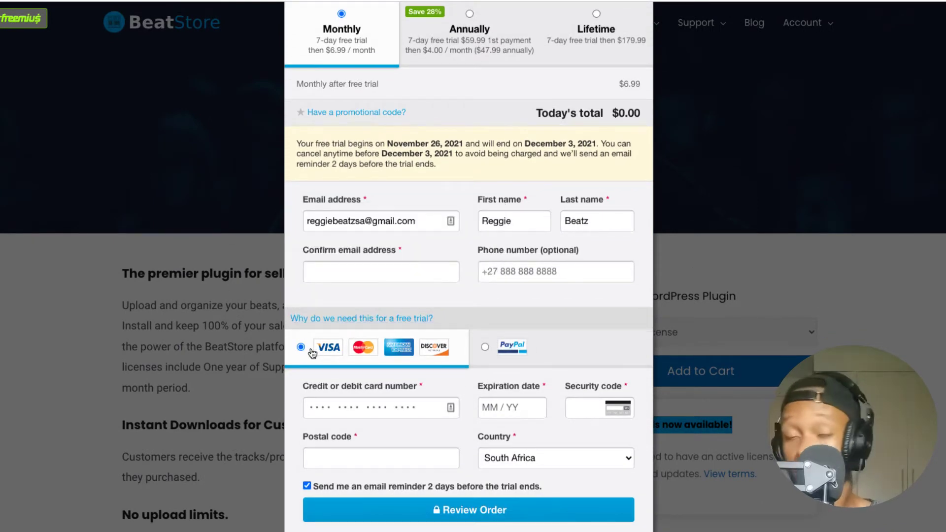
left_click(522, 346)
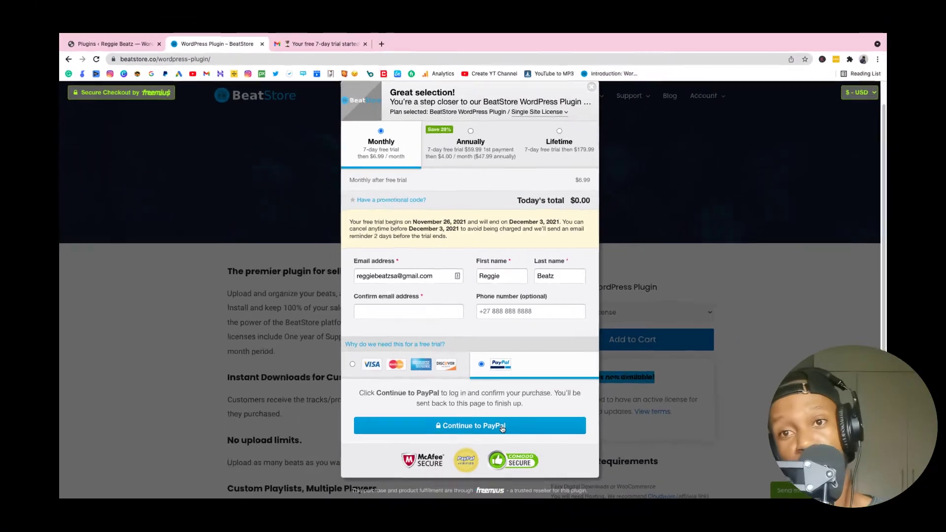
left_click(517, 494)
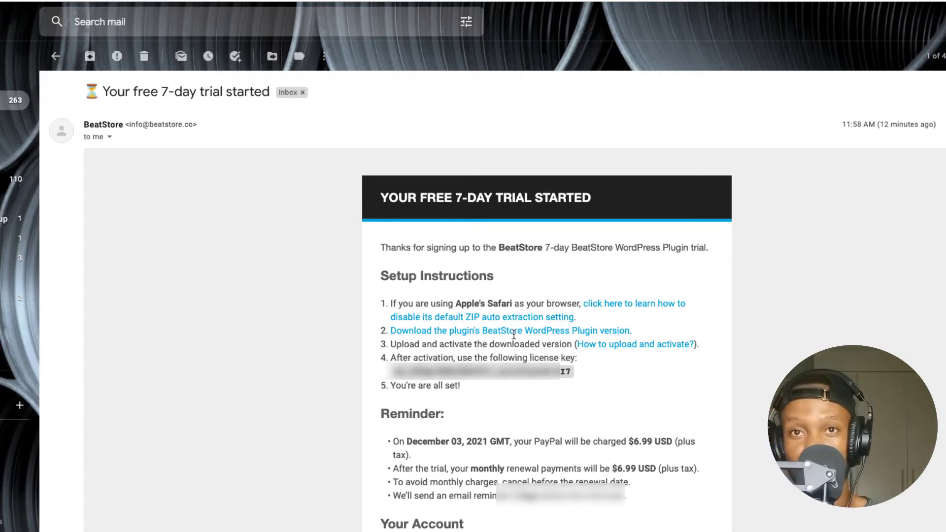
Download the BeatStore WordPress Plugin version from the trial email in Gmail, and read the upload and activation instruction
left_click(561, 334)
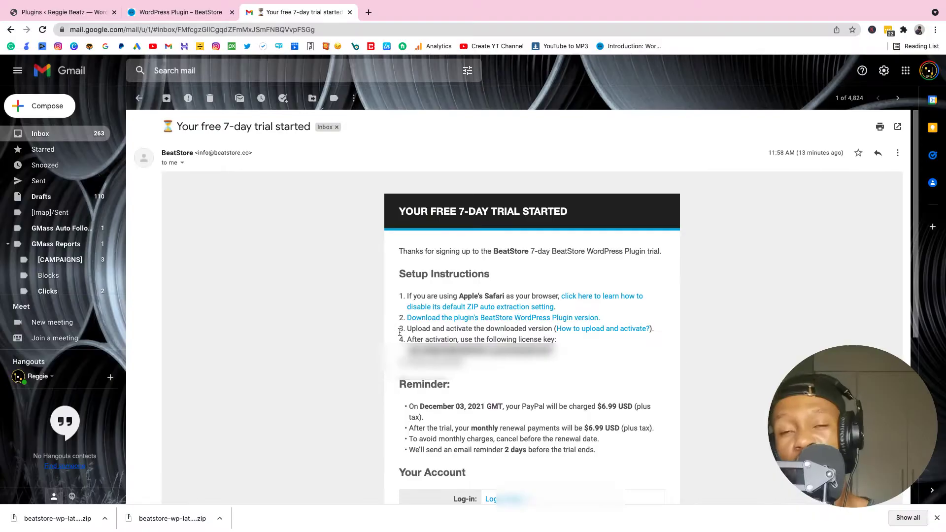
left_click_drag(404, 334, 555, 327)
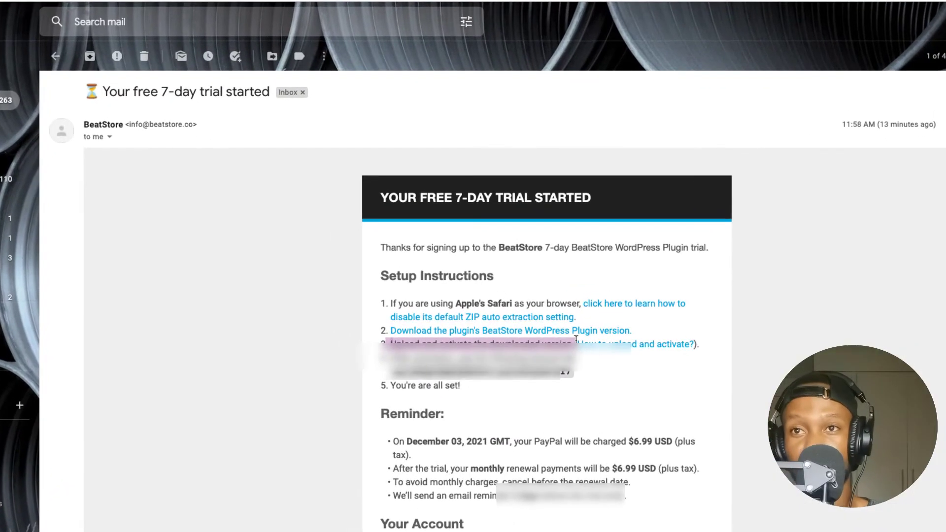
left_click(650, 386)
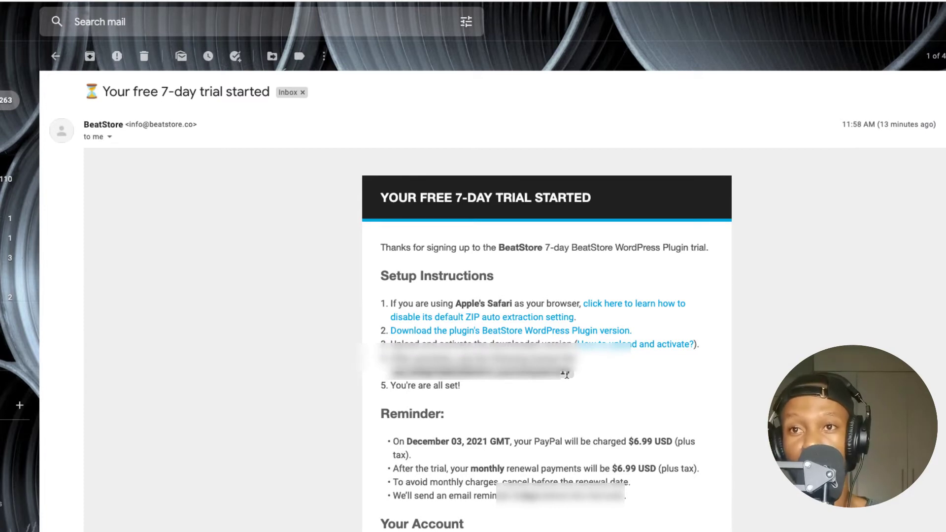
Review the license key instruction in the trial email and switch to the WordPress admin Dashboard
left_click_drag(566, 375, 392, 376)
left_click(634, 400)
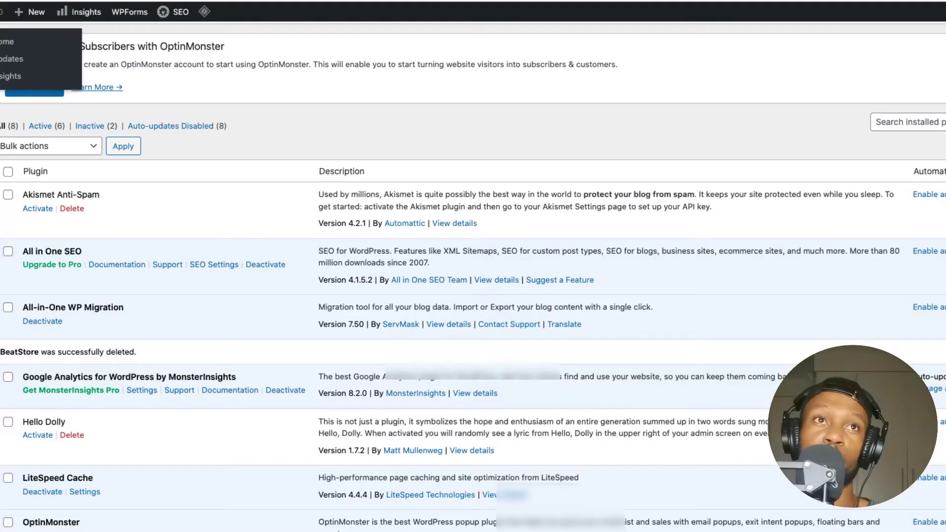
left_click(6, 52)
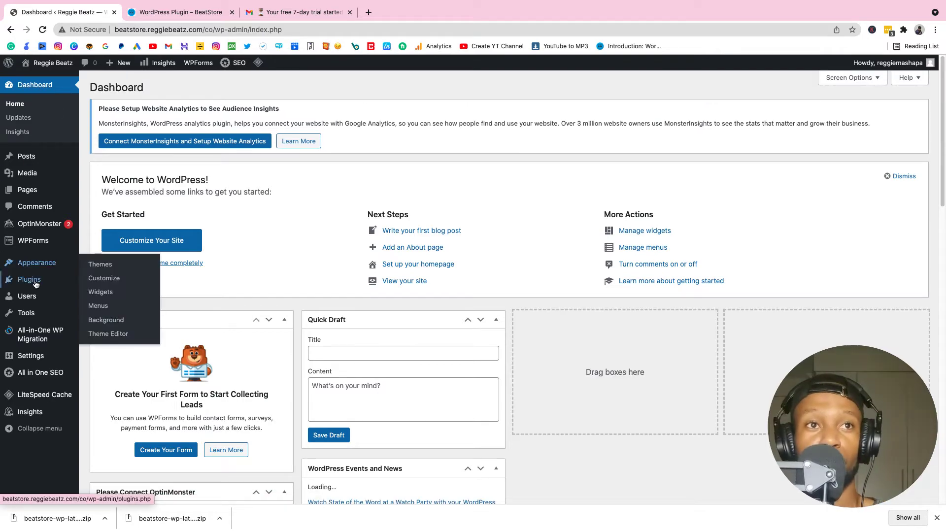
Install the BeatStore plugin by uploading beatstore-wp-latest (4).zip from Downloads, and activate it
mouse_move(35, 285)
left_click(110, 296)
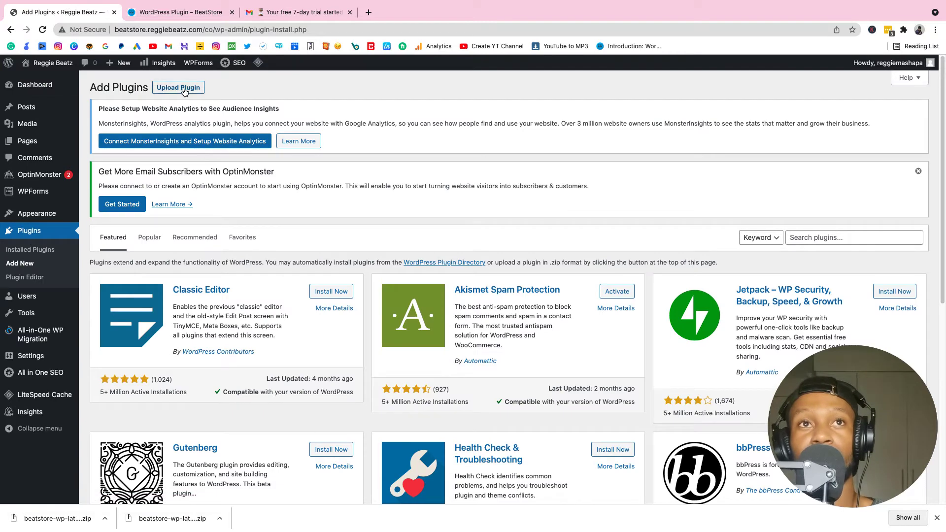
left_click(183, 91)
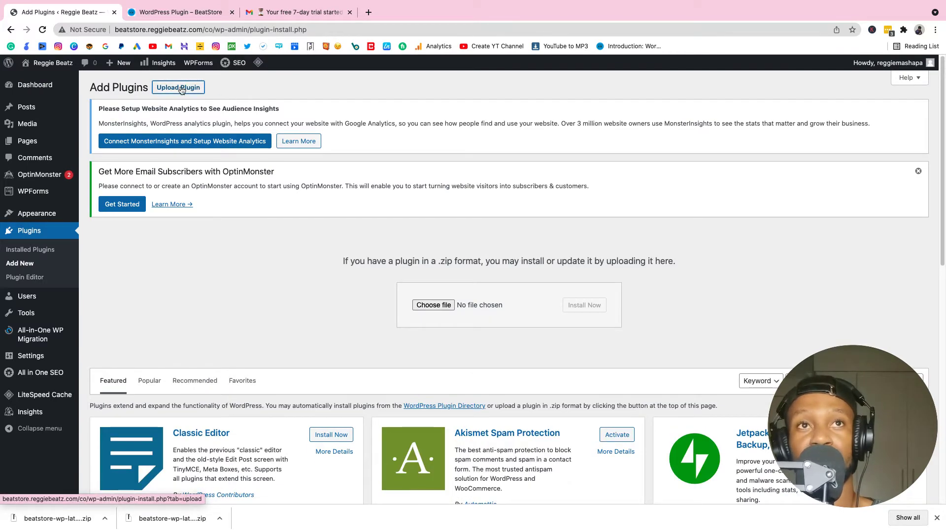
left_click(433, 305)
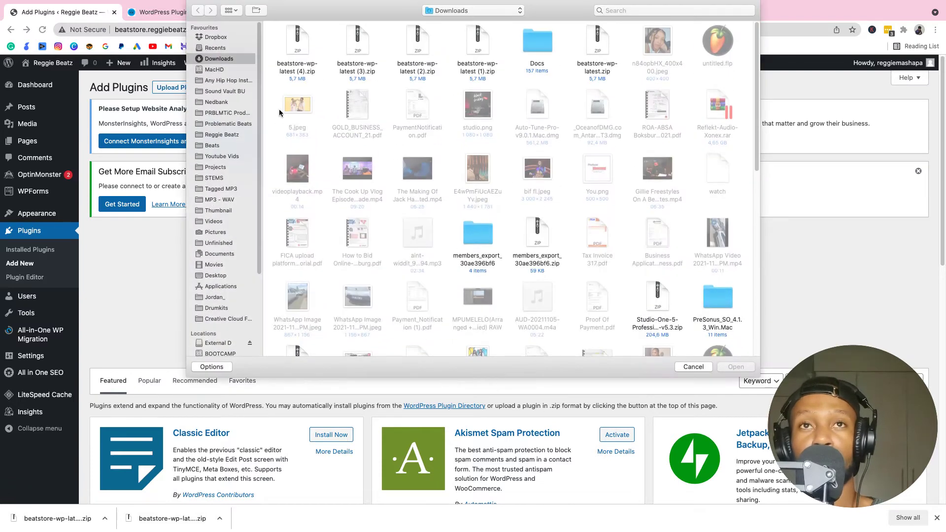
left_click(301, 35)
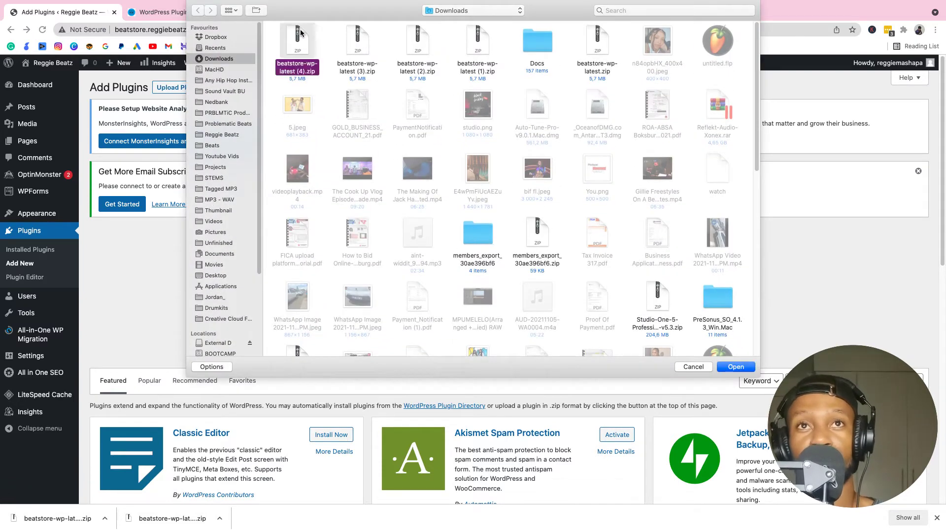
left_click(736, 368)
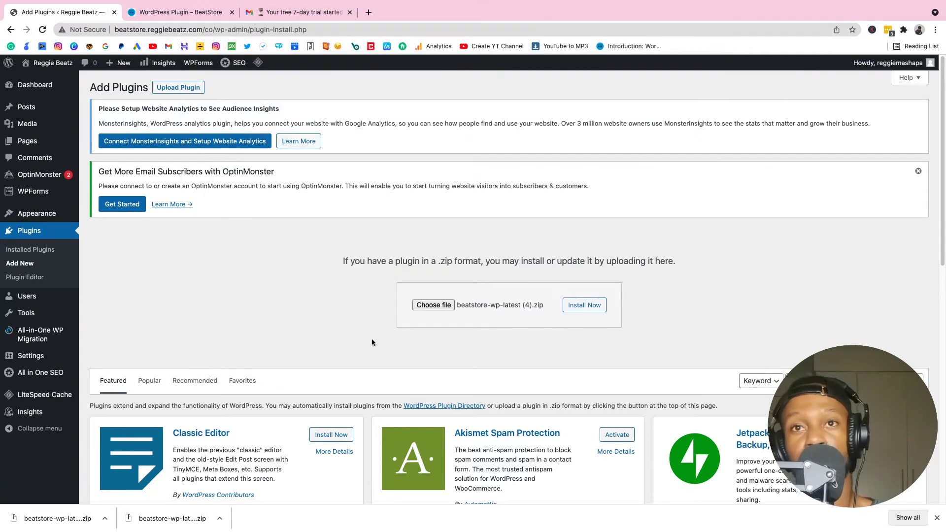
left_click(584, 305)
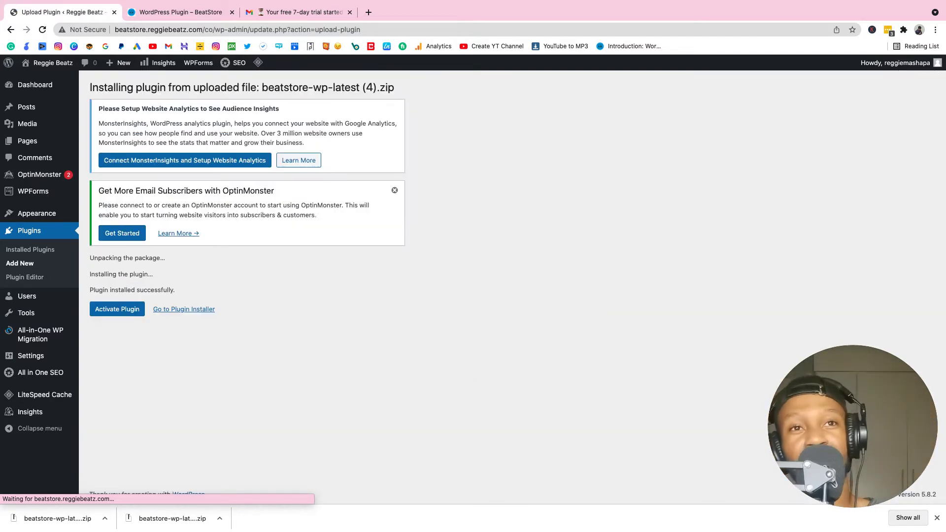
left_click(123, 313)
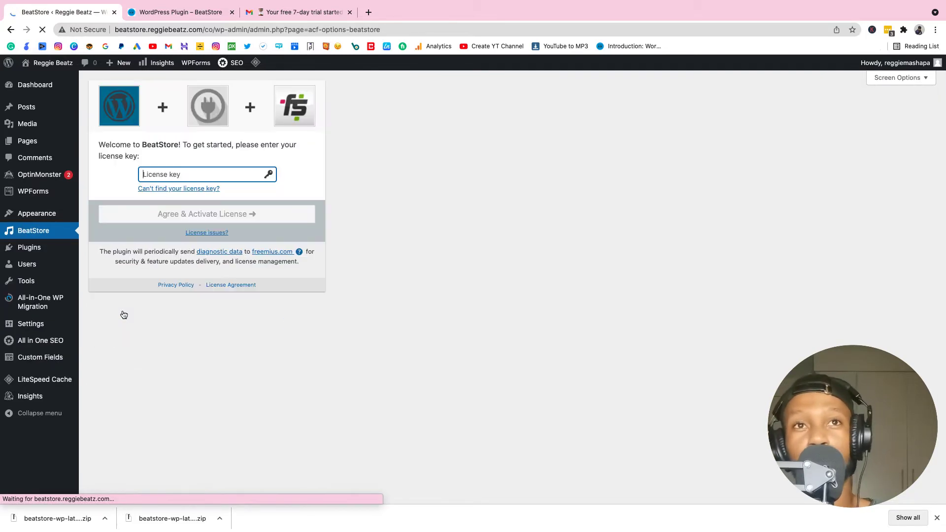
Switch to Gmail and copy the plugin's license key from the free-trial email
left_click(302, 12)
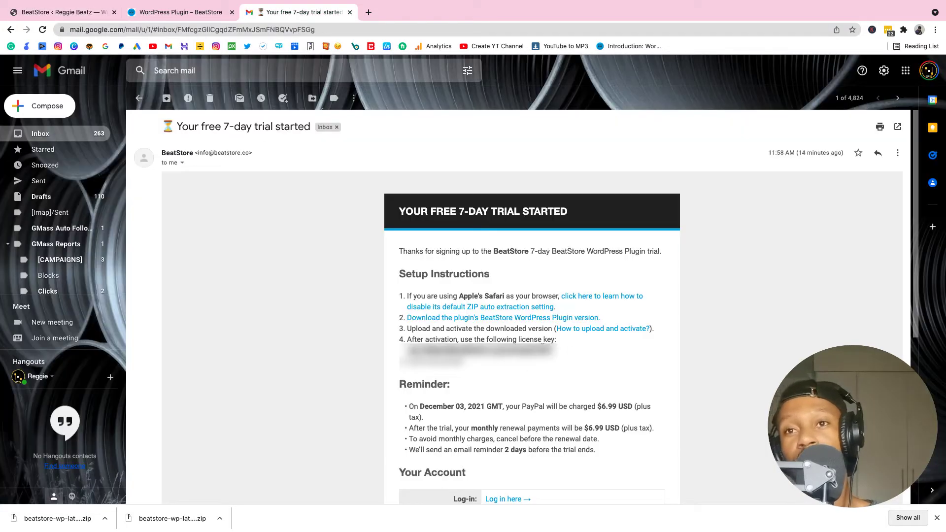
left_click_drag(554, 351, 403, 354)
right_click(437, 343)
left_click(468, 358)
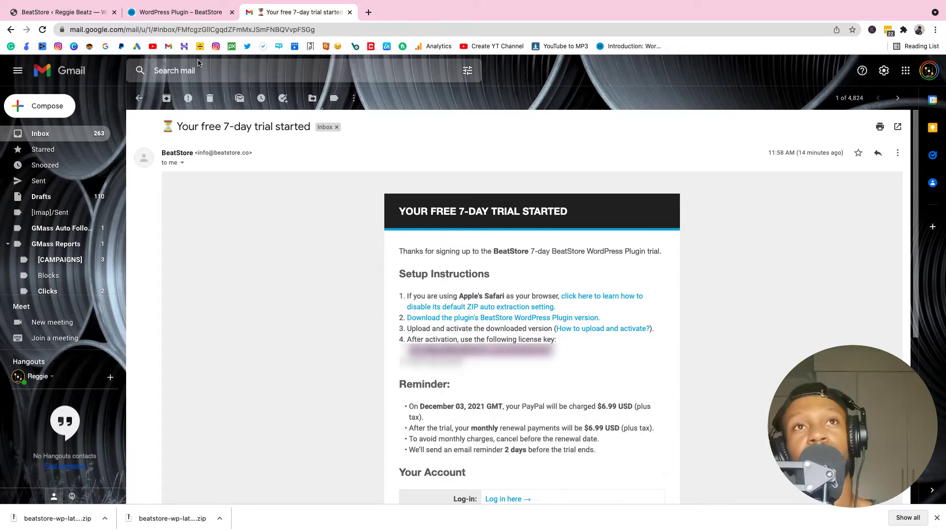
left_click(177, 19)
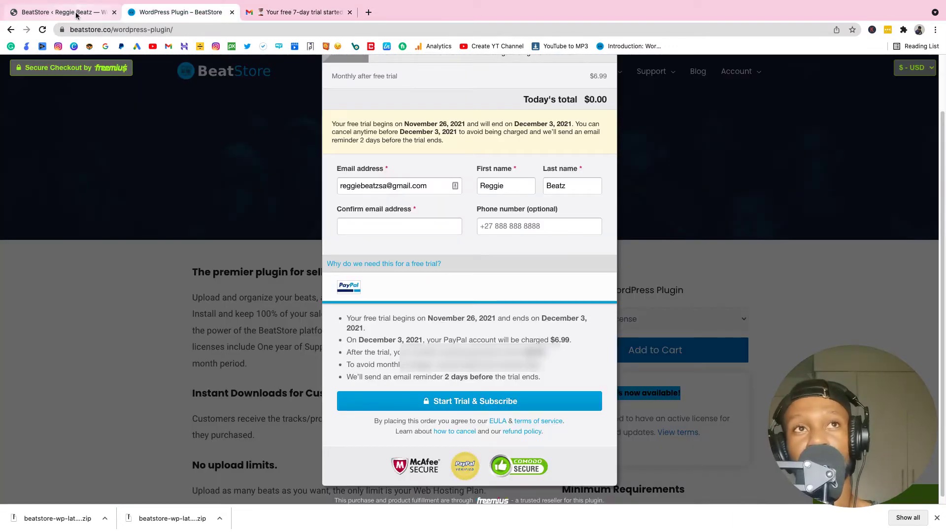
left_click(321, 17)
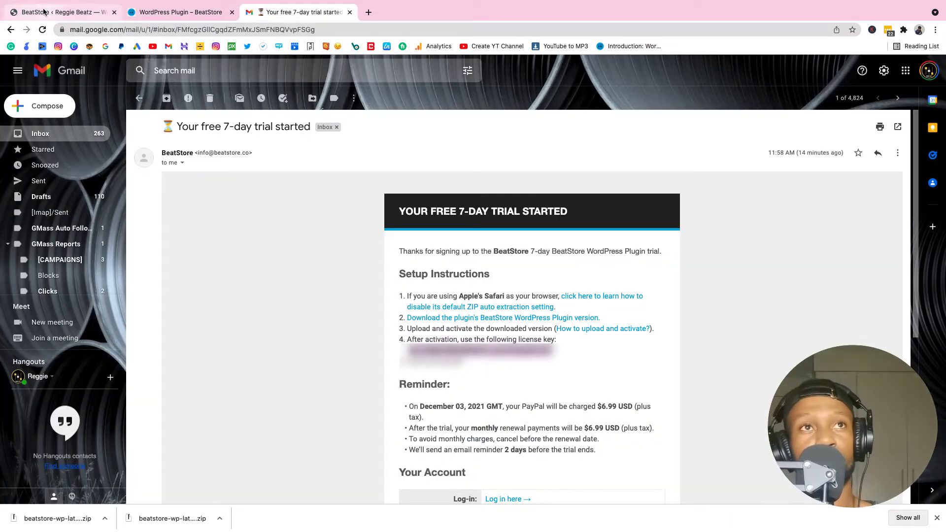
Paste the license key into the BeatStore welcome screen in WordPress, and agree to and activate the license
left_click(59, 12)
right_click(170, 175)
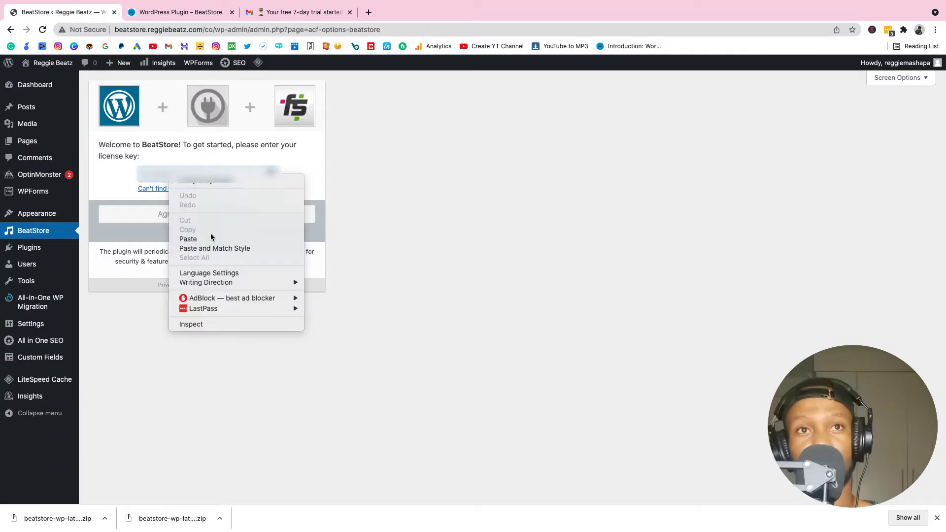
left_click(236, 241)
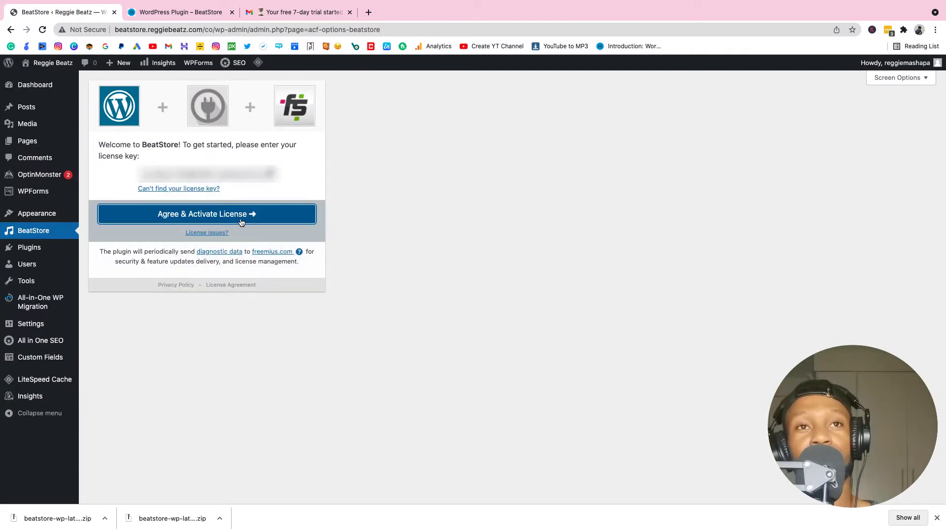
left_click(242, 220)
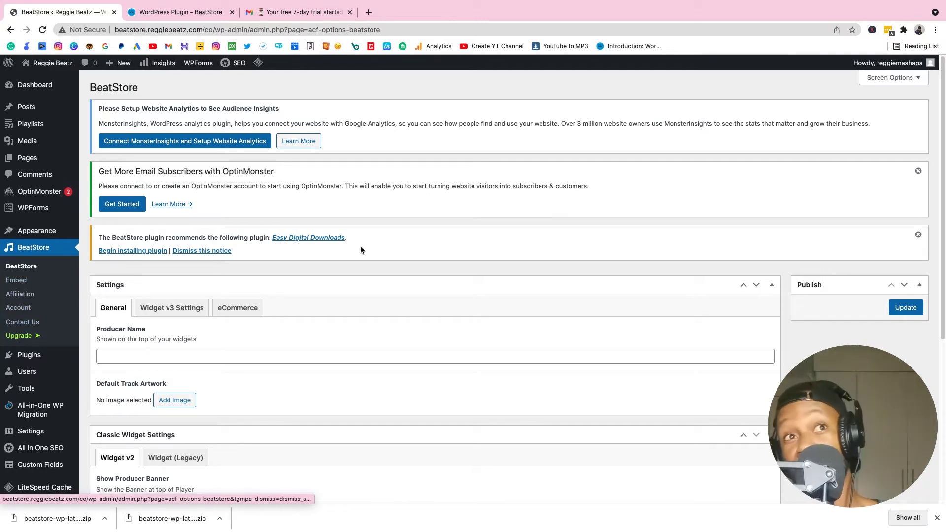
Install the recommended Easy Digital Downloads plugin, starting from the BeatStore notice on the Dashboard
left_click(35, 86)
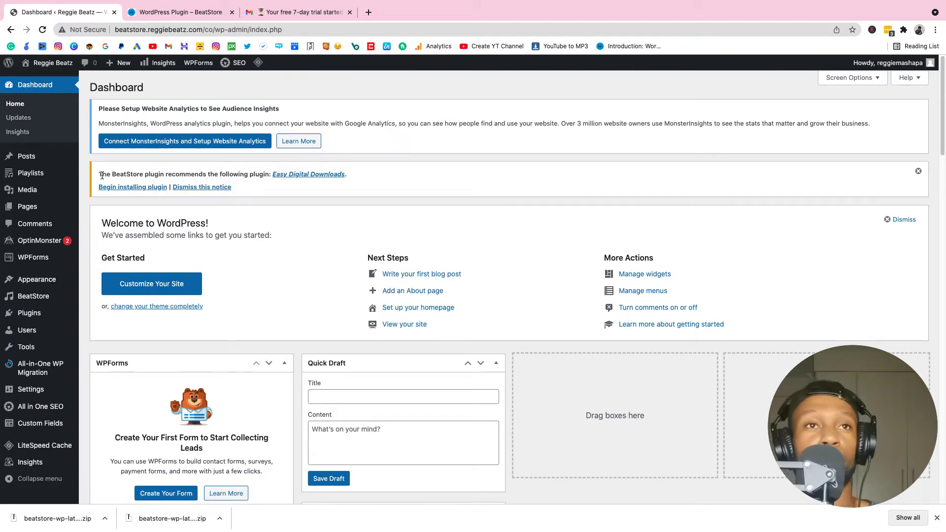
left_click_drag(102, 176, 250, 174)
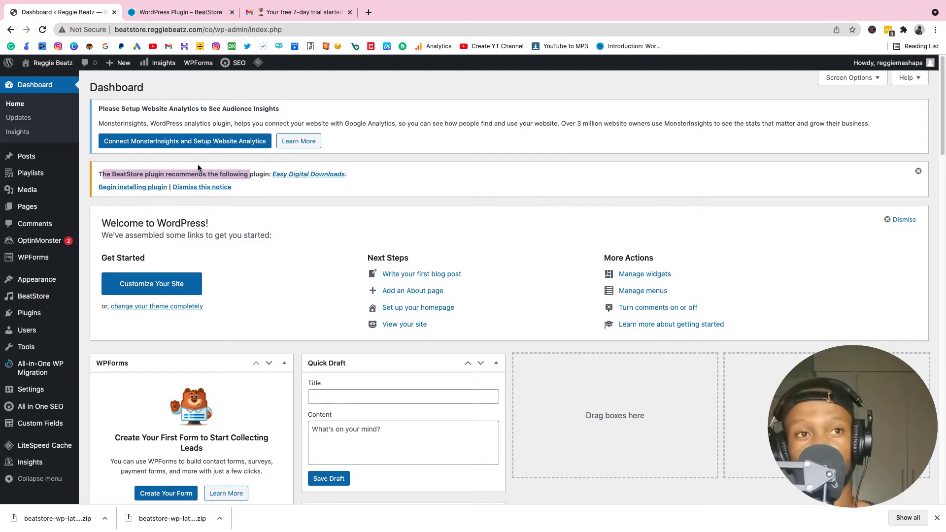
mouse_move(29, 312)
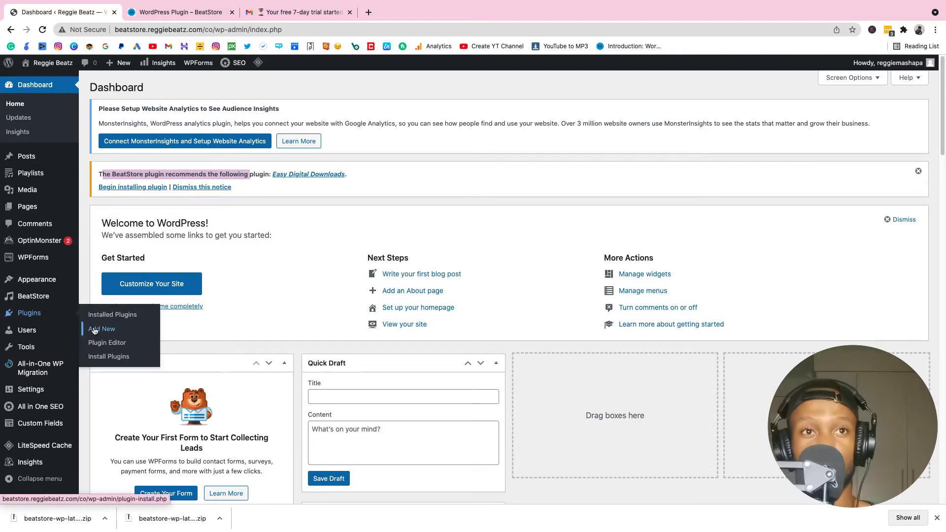
left_click(477, 187)
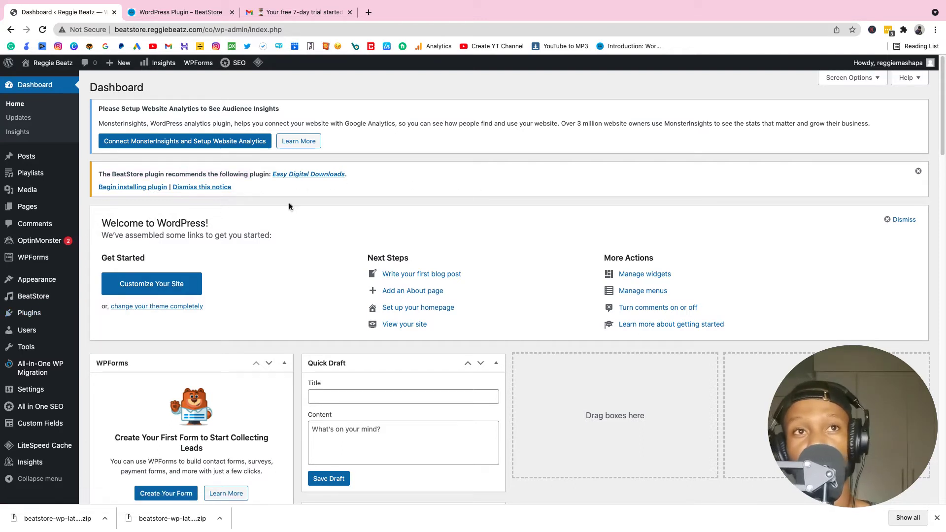
left_click(152, 188)
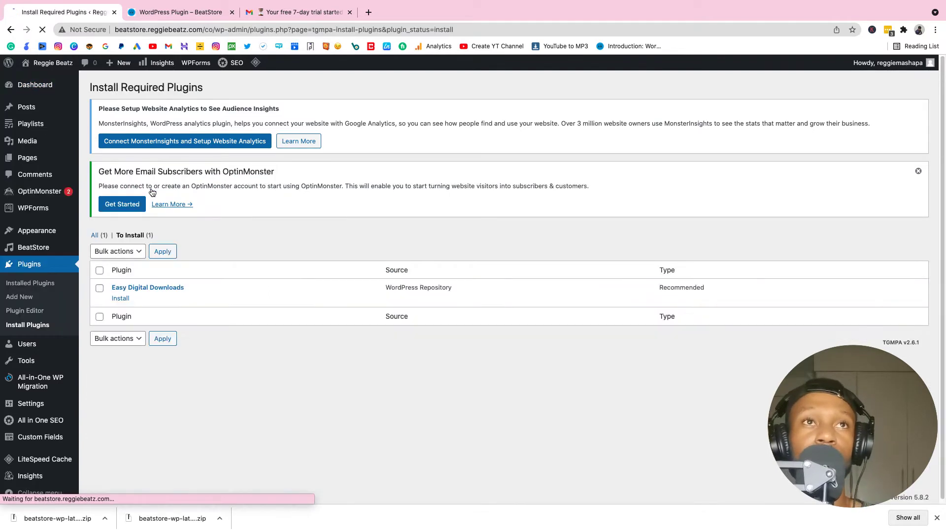
left_click(123, 302)
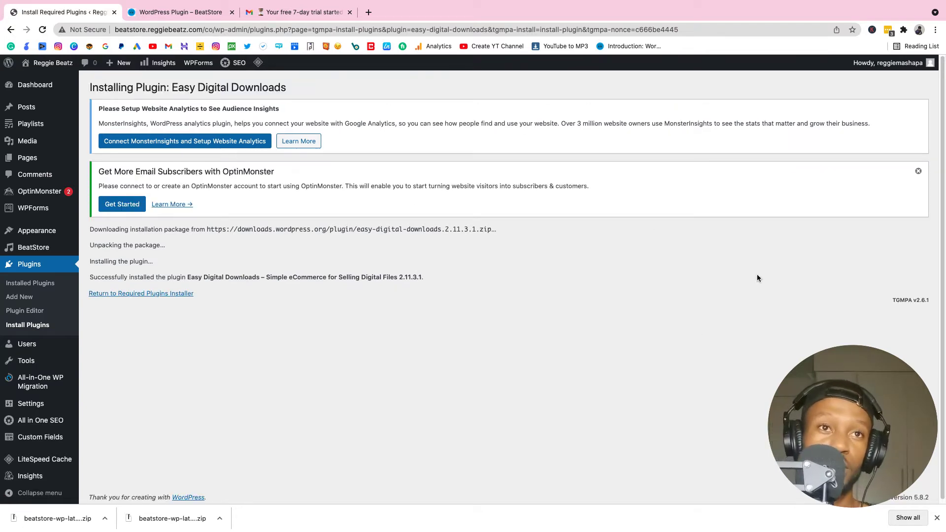
Return to the required plugins installer, activate Easy Digital Downloads, and go back to the Dashboard
left_click(177, 294)
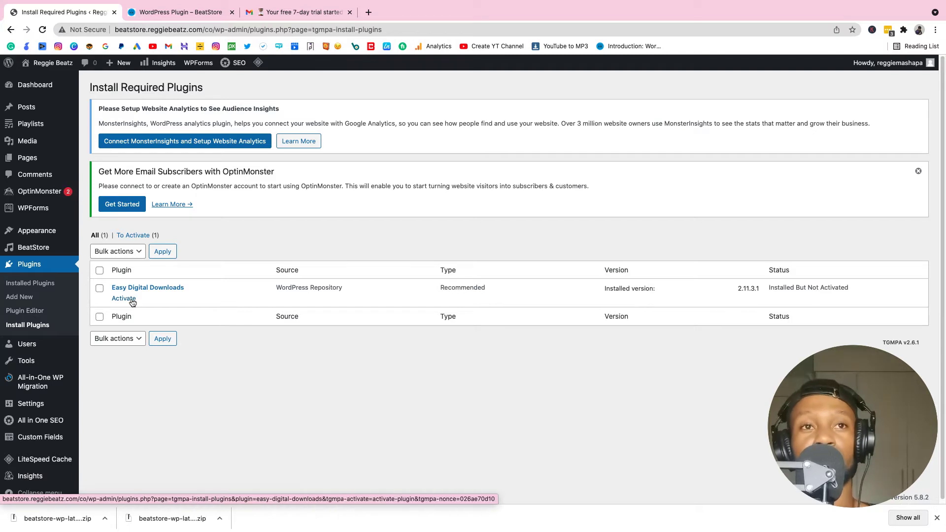
left_click(124, 298)
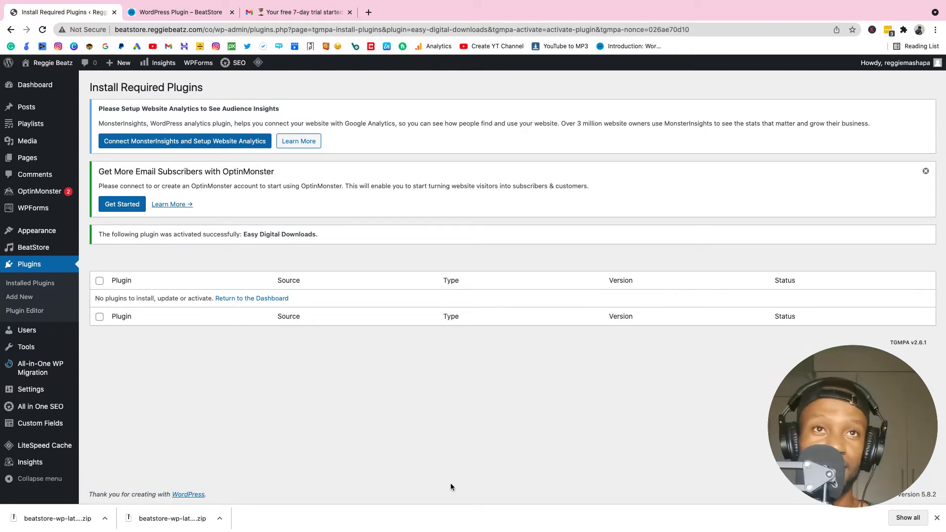
left_click(47, 89)
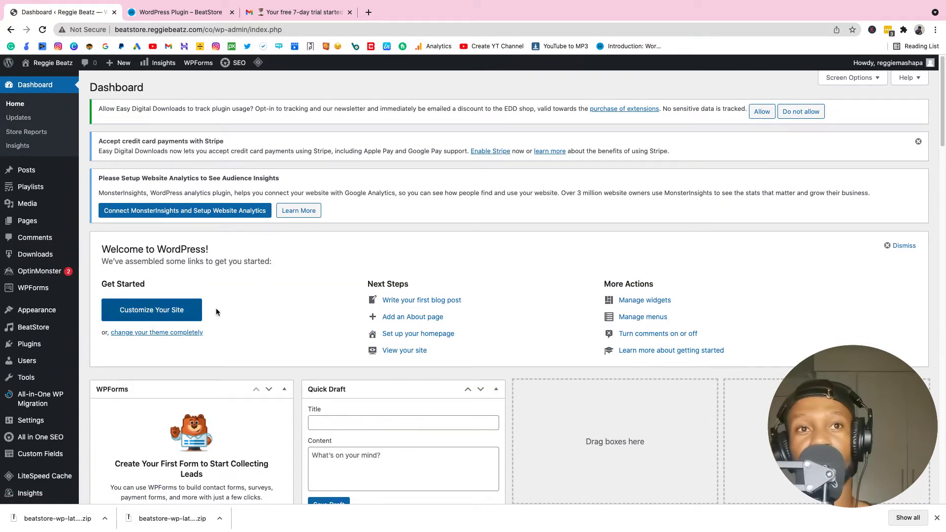
scroll(282, 309, "down", 2)
scroll(282, 309, "up", 2)
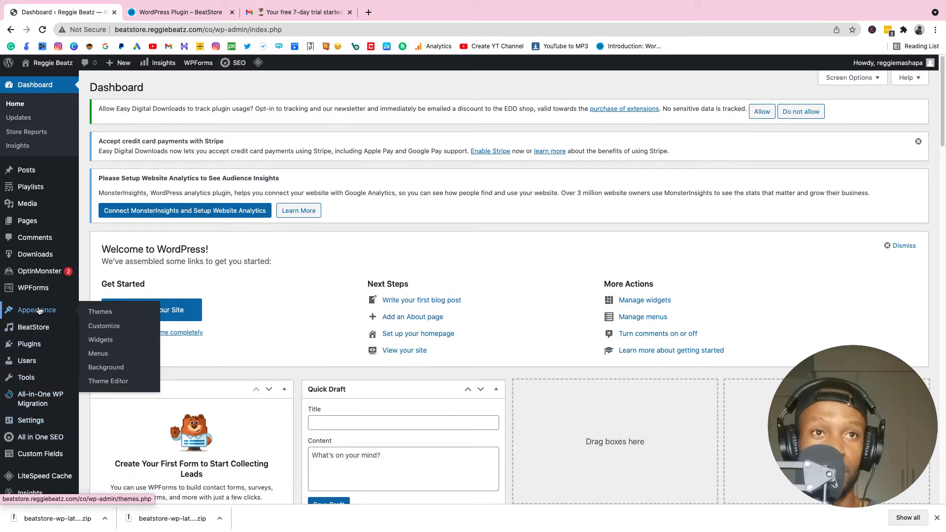
Search the WordPress themes for "krystal shop", and install and activate the Krystal Shop theme
mouse_move(57, 319)
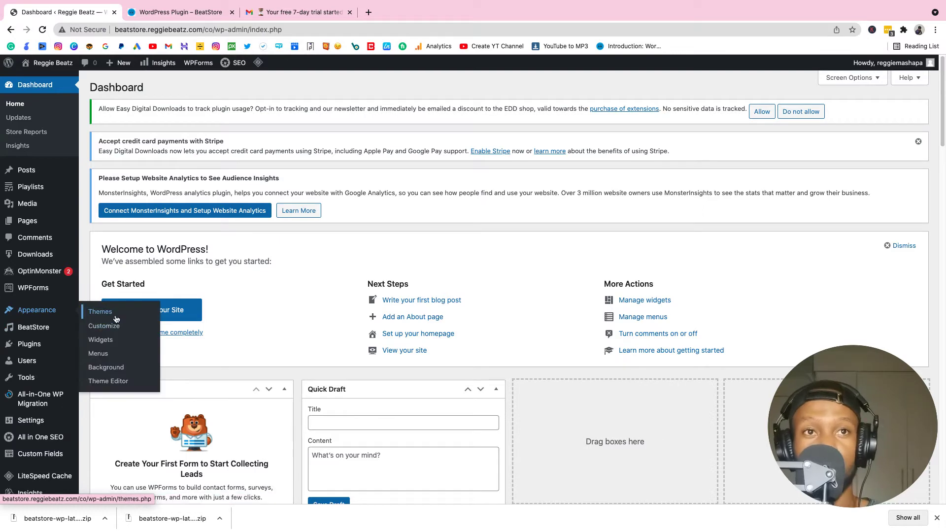
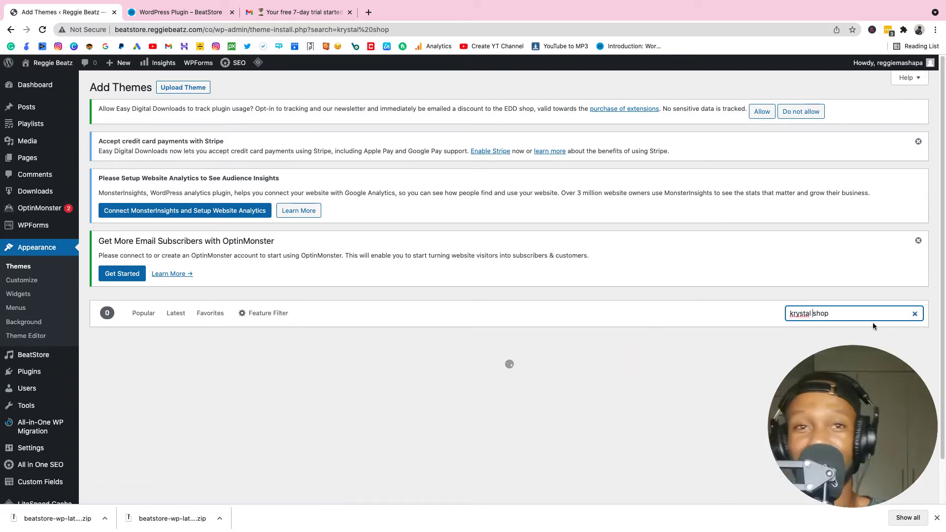
scroll(614, 186, "down", 3)
mouse_move(233, 393)
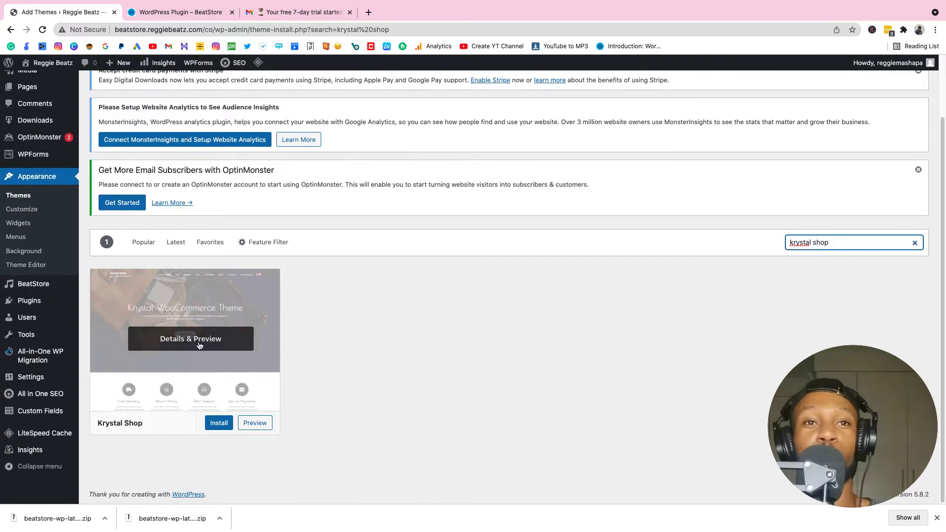
left_click(222, 422)
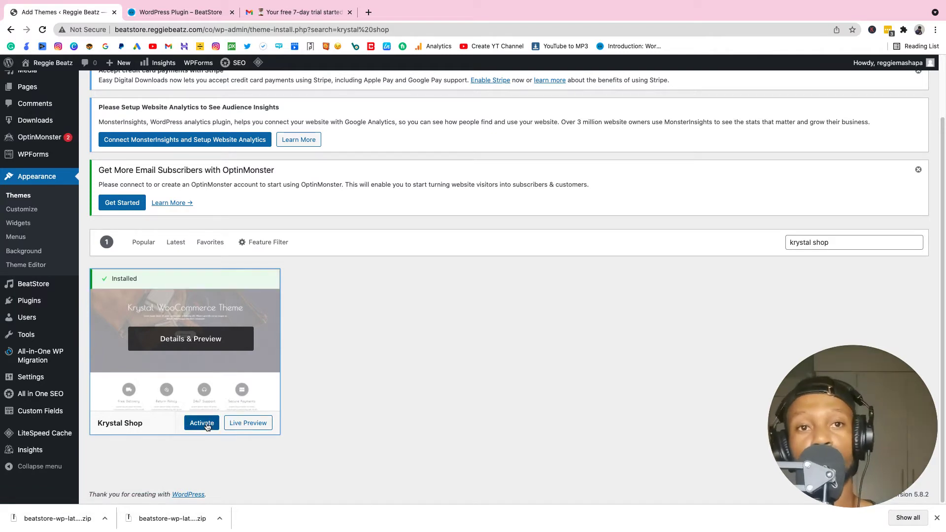
left_click(208, 425)
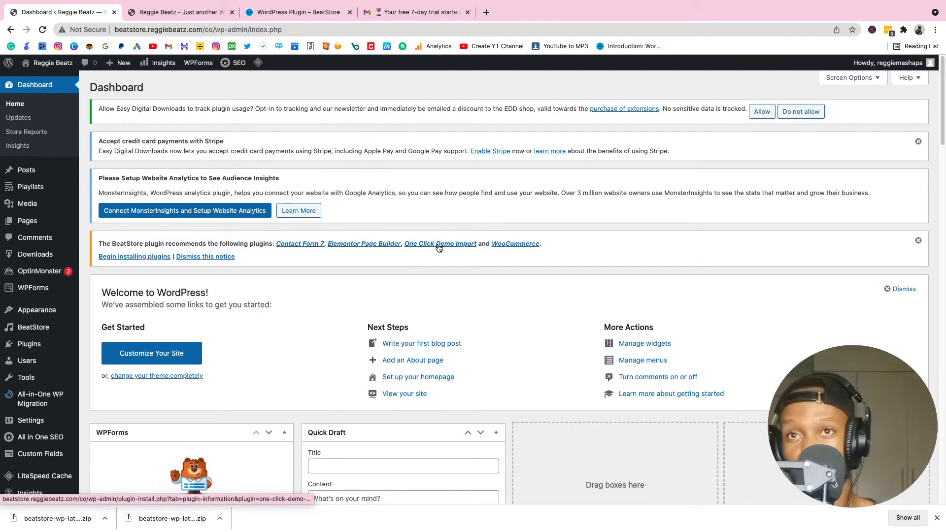
From the BeatStore notice, bulk-install all four recommended plugins: Contact Form 7, Elementor Page Builder, One Click Demo Import and WooCommerce
left_click(147, 259)
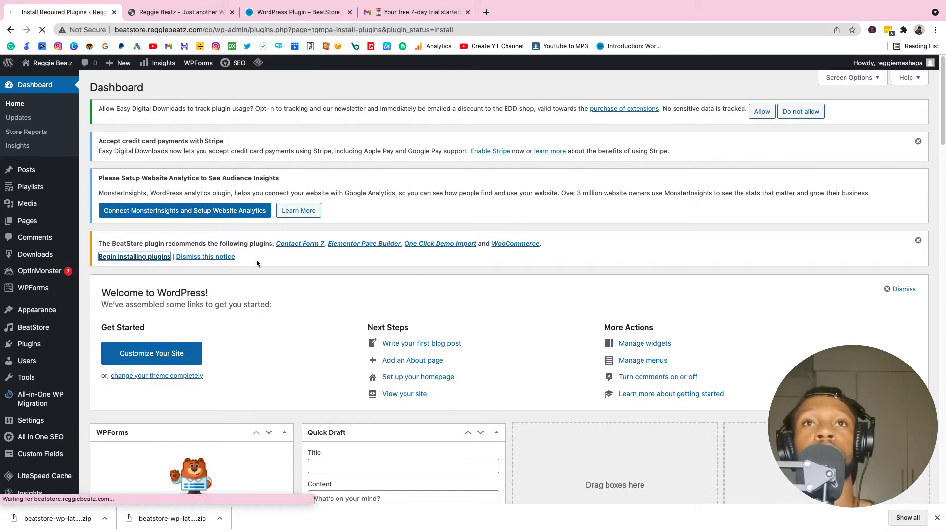
scroll(221, 260, "down", 2)
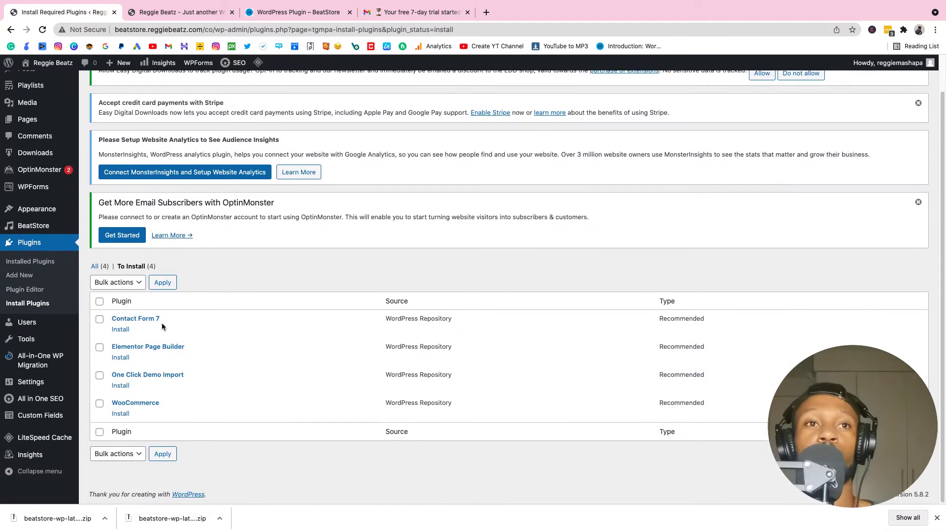
left_click(100, 319)
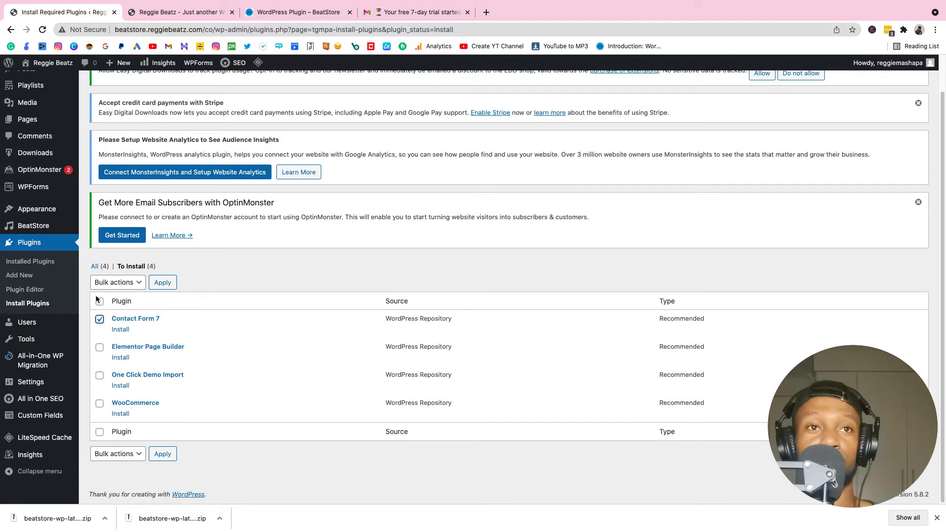
left_click(100, 302)
left_click(118, 282)
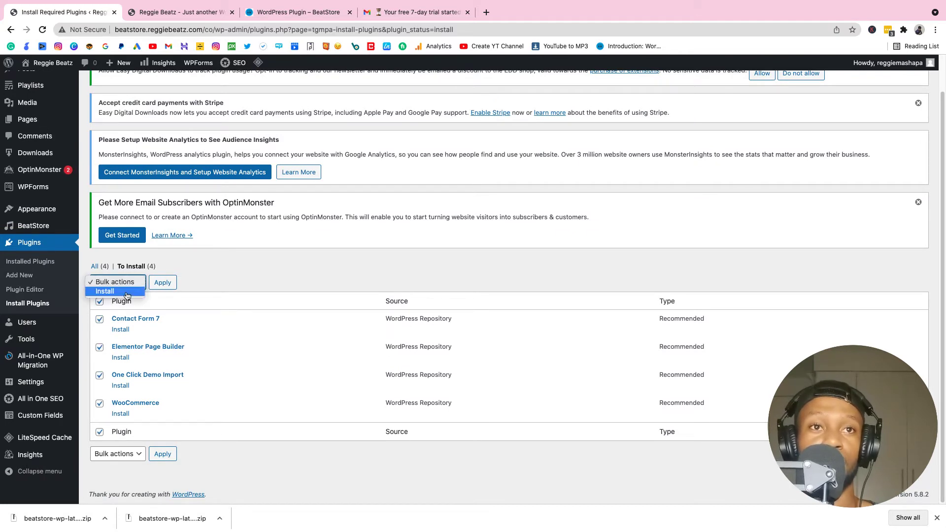
left_click(127, 294)
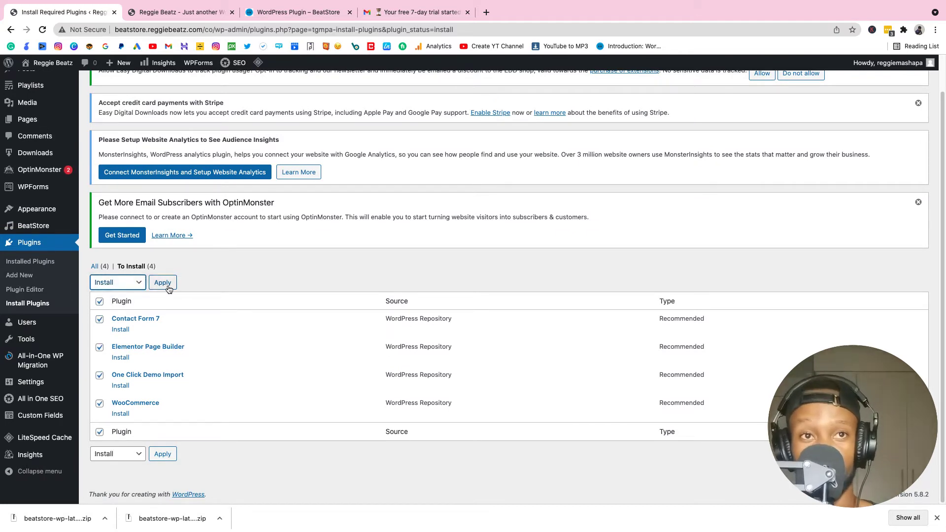
left_click(163, 283)
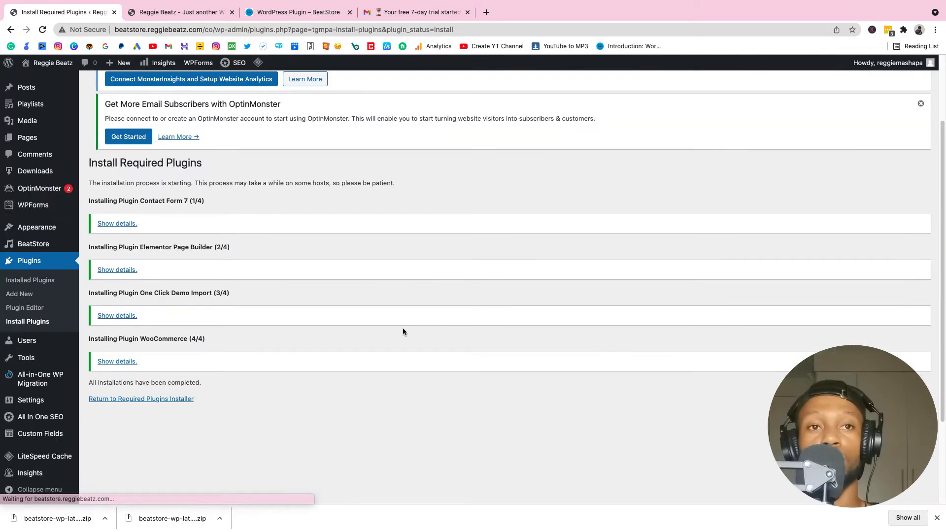
Return to the required plugins installer and bulk-activate Contact Form 7, Elementor Page Builder, One Click Demo Import and WooCommerce
left_click(155, 400)
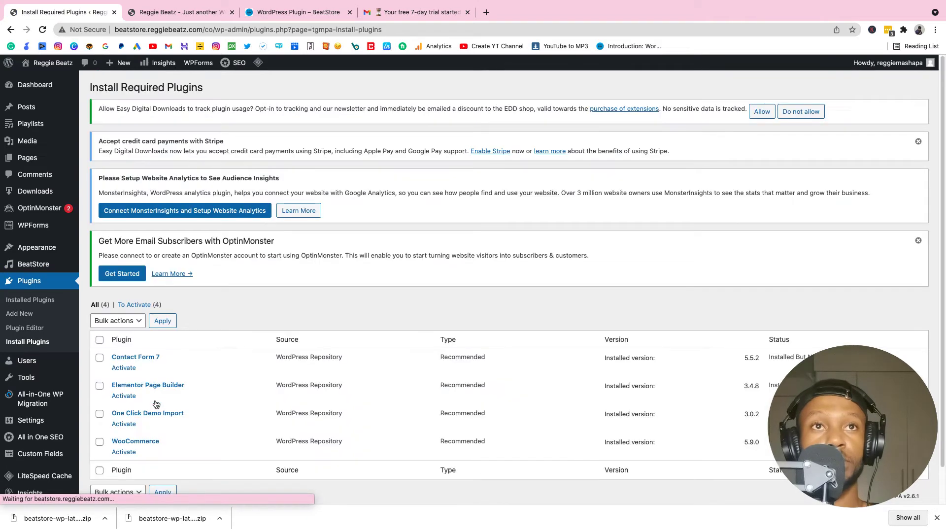
left_click(117, 322)
left_click(116, 346)
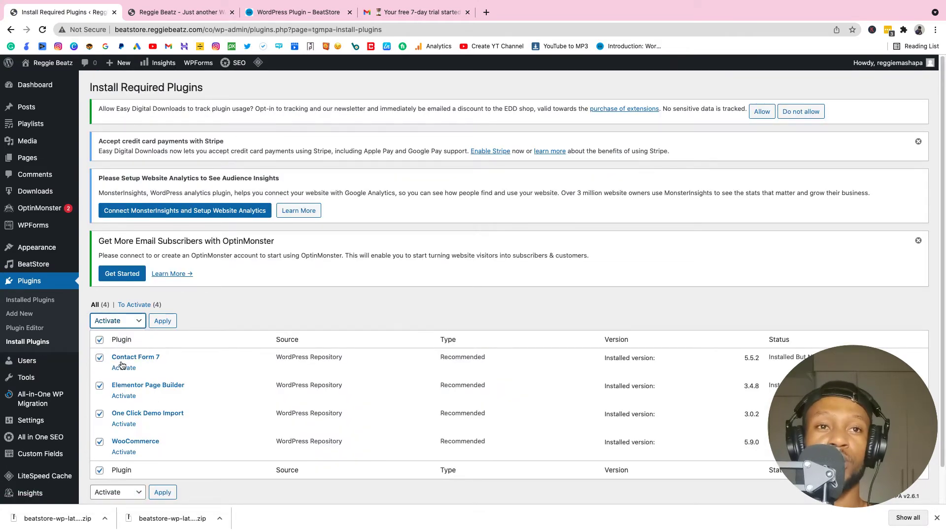
scroll(290, 293, "down", 2)
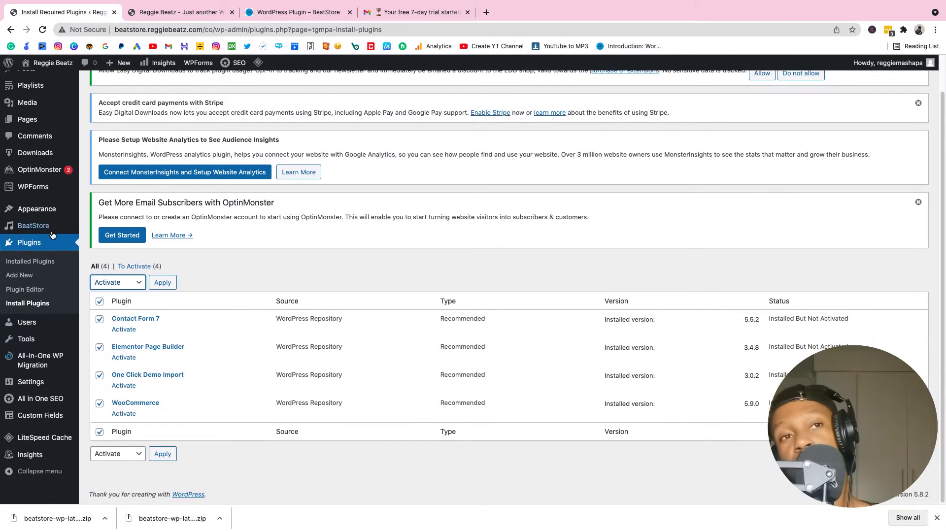
left_click(162, 284)
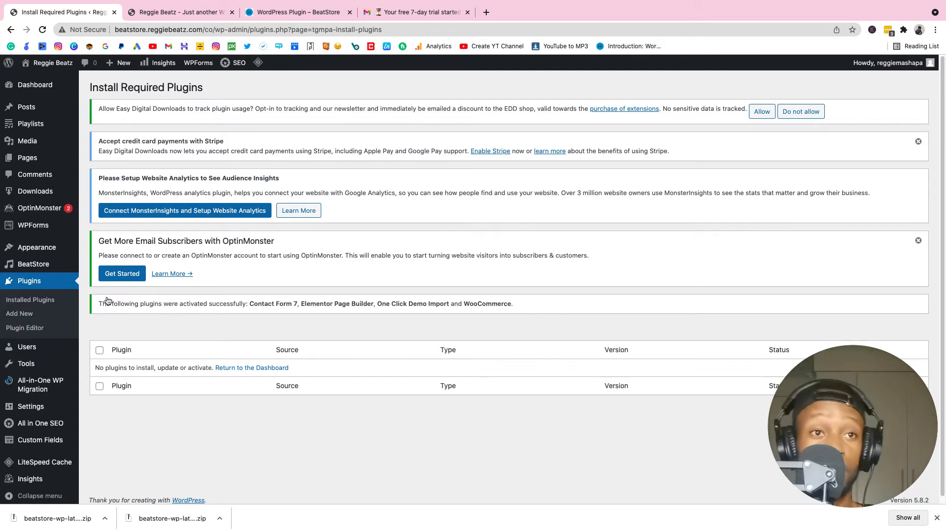
Set the site's permalink structure to Post name in the Permalink Settings and save the changes
mouse_move(30, 407)
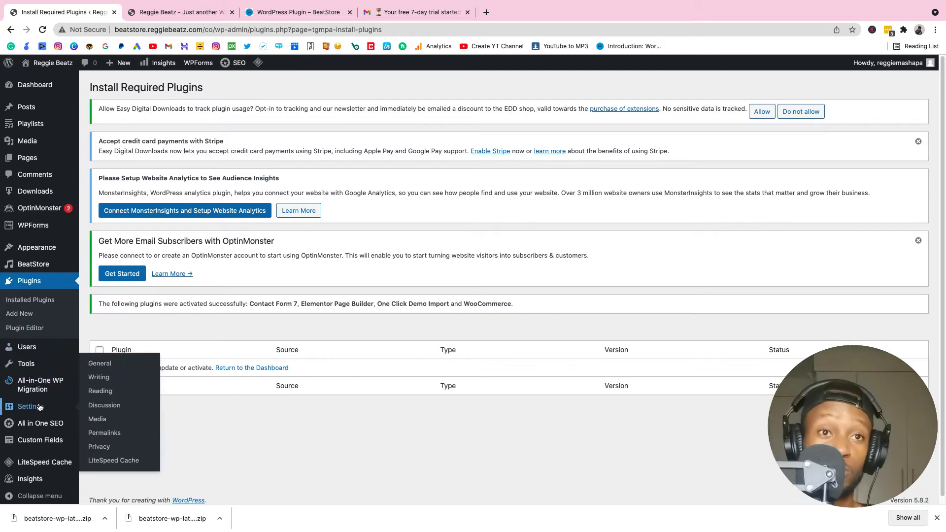
left_click(109, 436)
scroll(101, 348, "down", 3)
left_click(100, 347)
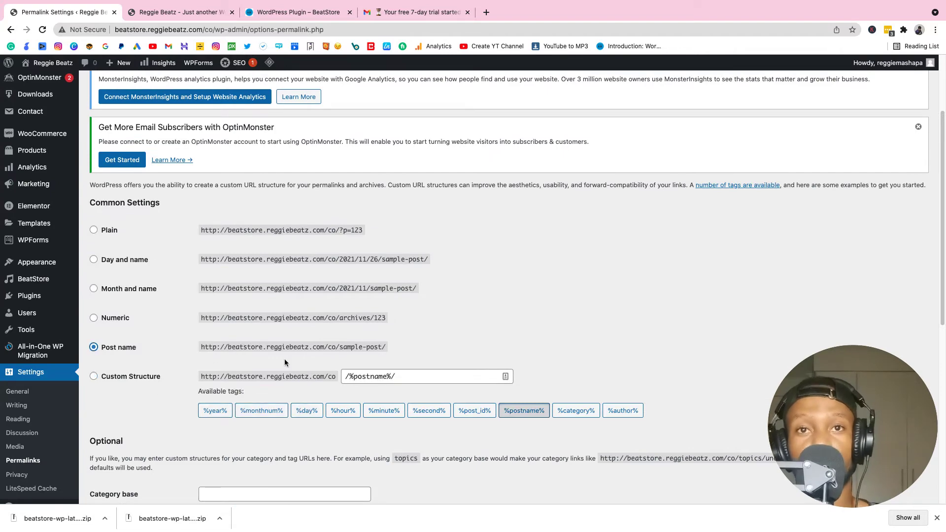
scroll(345, 344, "down", 1)
scroll(345, 344, "down", 1)
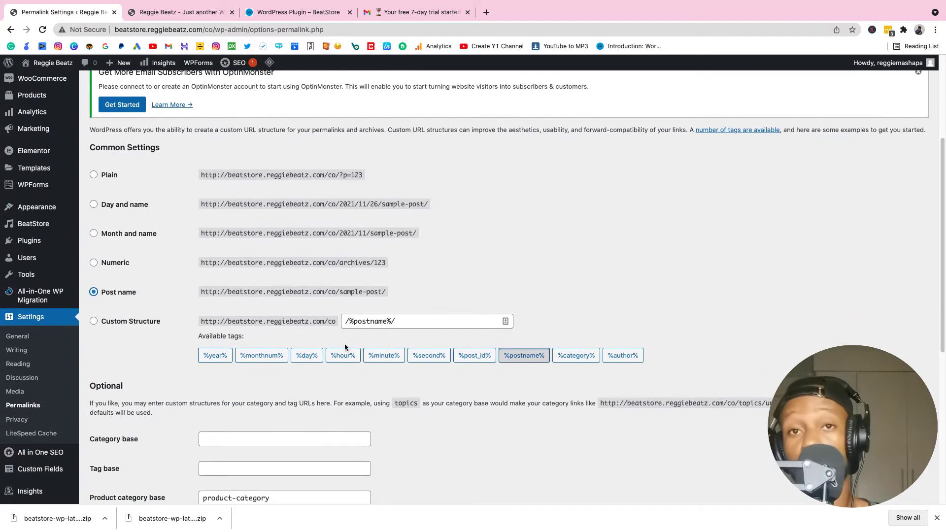
scroll(345, 344, "down", 6)
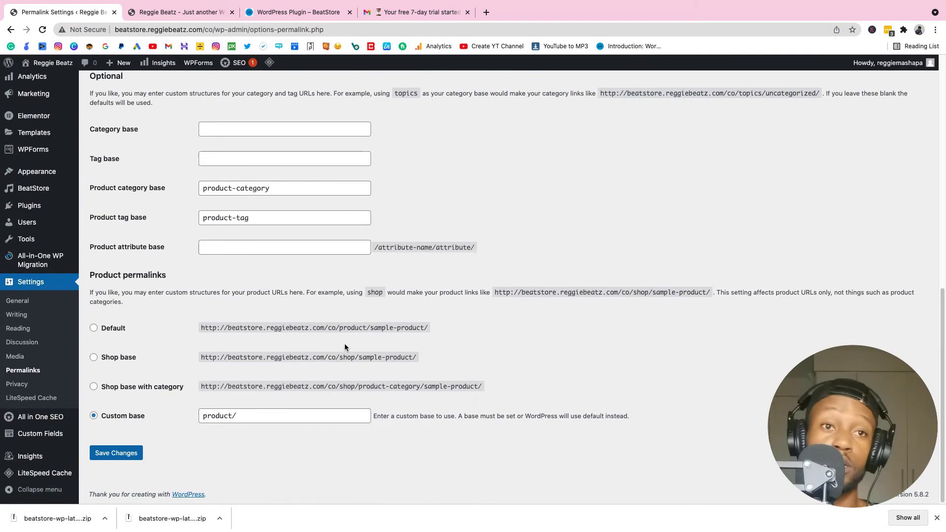
left_click(122, 454)
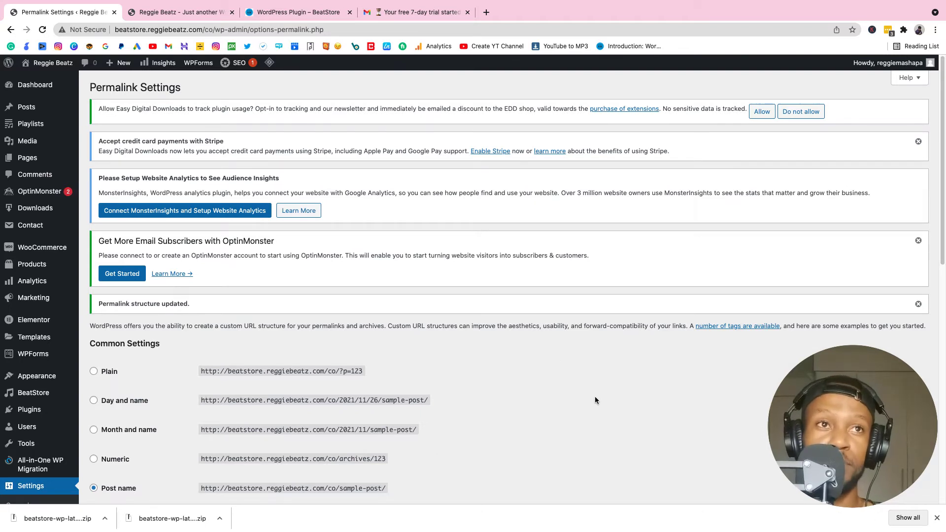
Start a new Easy Digital Downloads download and title it "Slick Talk"
mouse_move(36, 208)
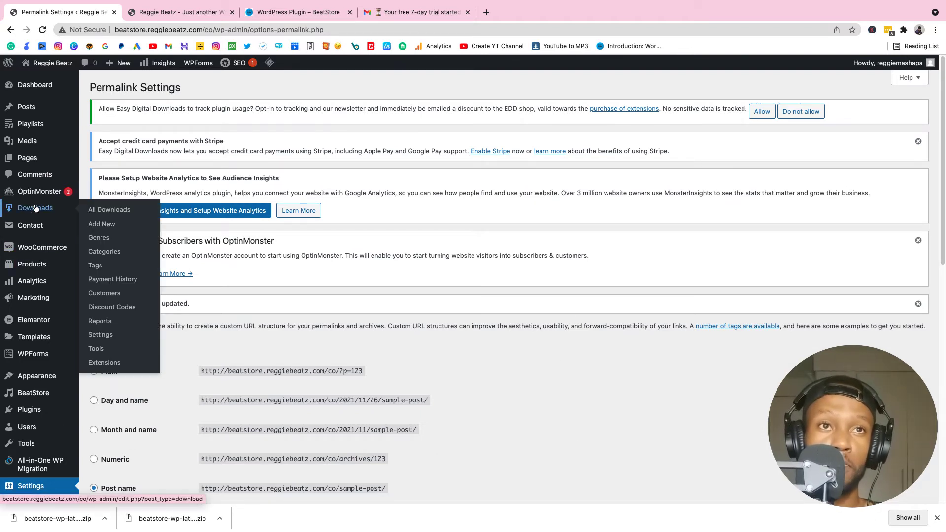
left_click(112, 225)
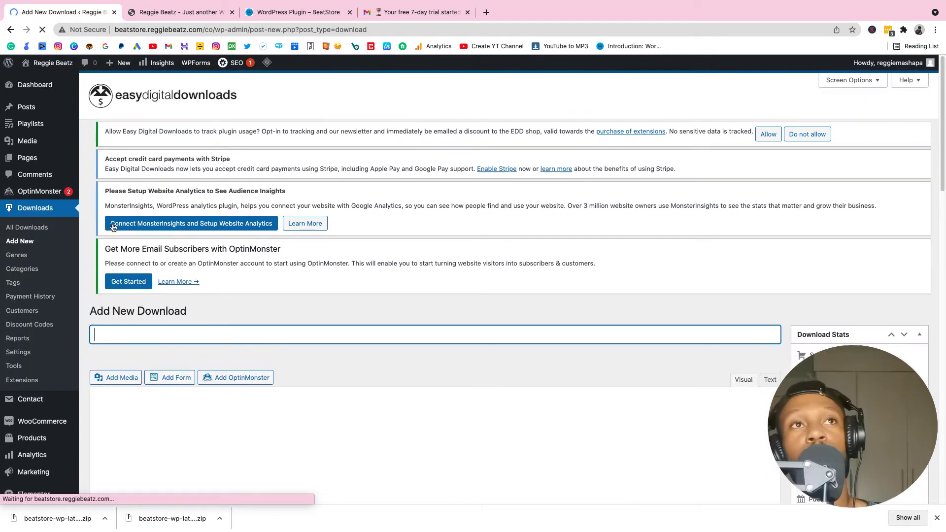
scroll(261, 282, "down", 3)
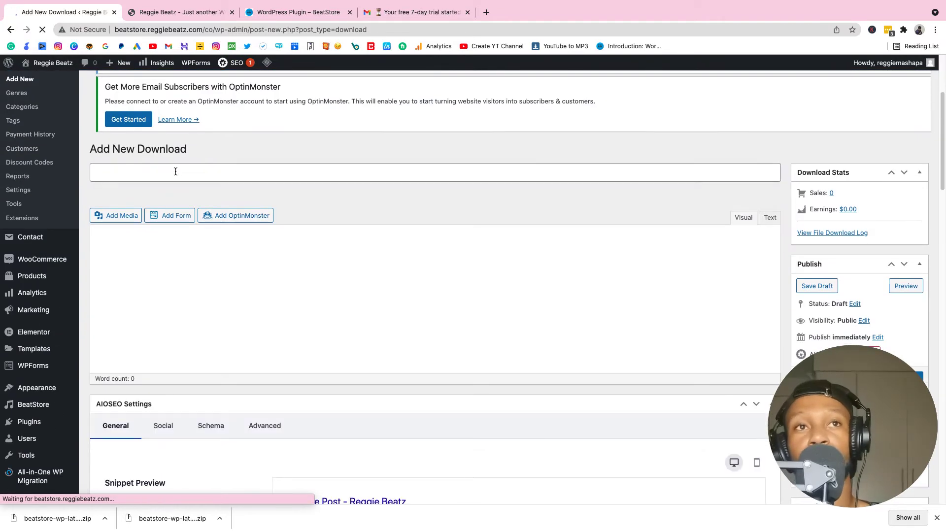
type("Slic")
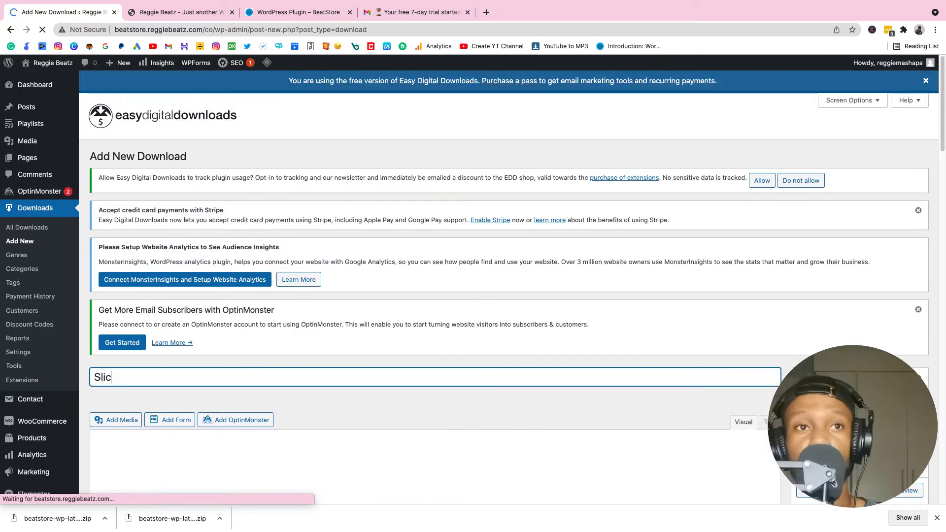
type("k Talk")
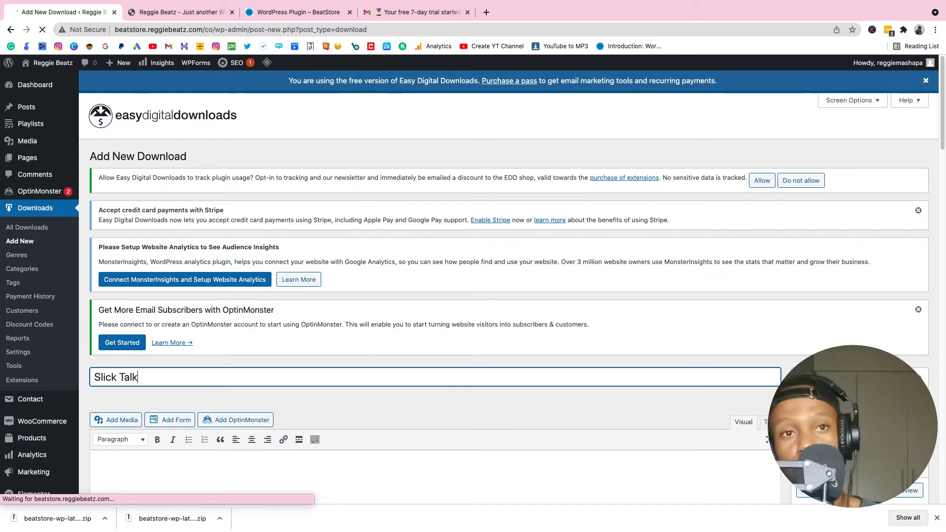
Collapse the AIOSEO Settings section of the new download to reach its Download Prices section
scroll(512, 68, "down", 1)
scroll(590, 234, "down", 10)
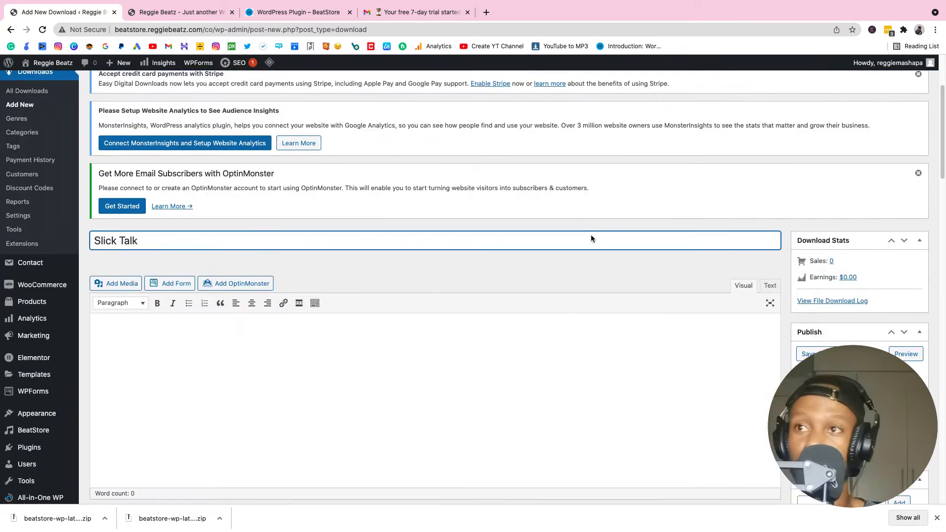
scroll(600, 237, "down", 6)
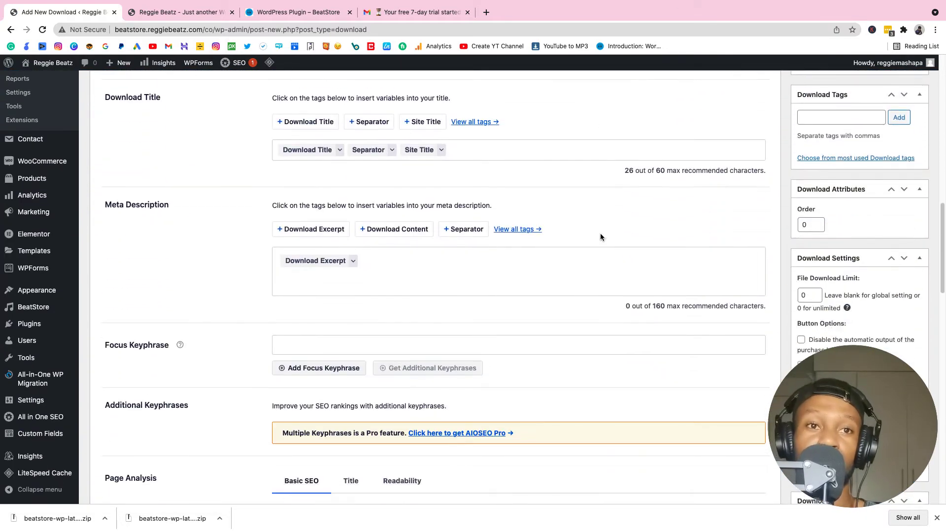
scroll(600, 233, "up", 4)
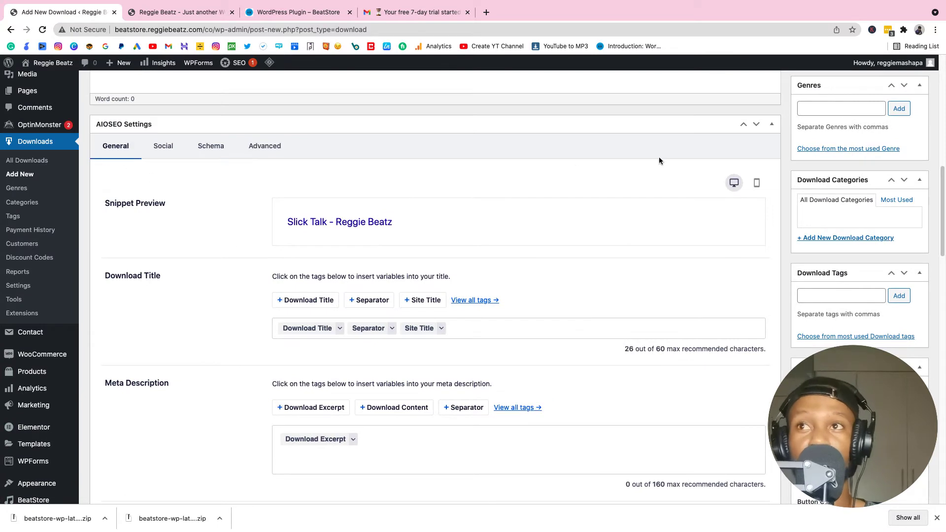
left_click(772, 125)
scroll(770, 126, "down", 1)
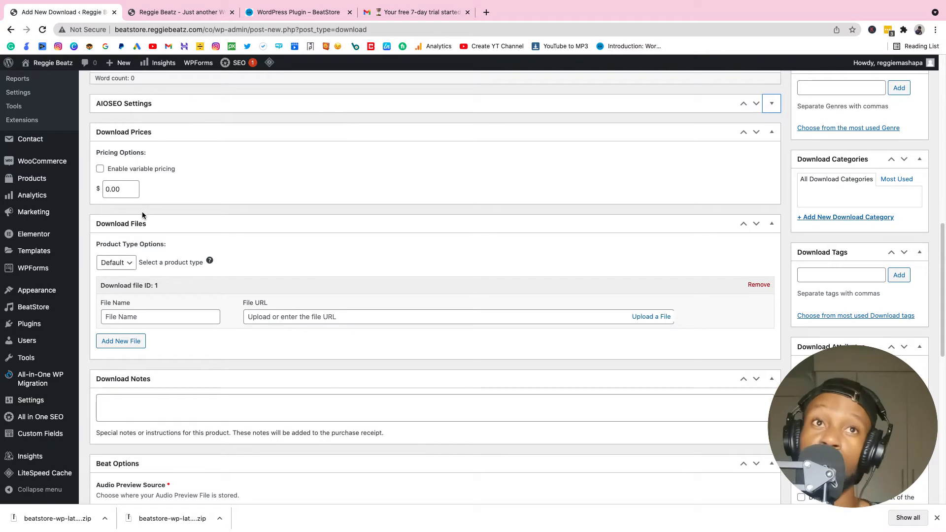
Enable variable pricing for the download and name the first price option "mp3 Lease"
left_click(108, 170)
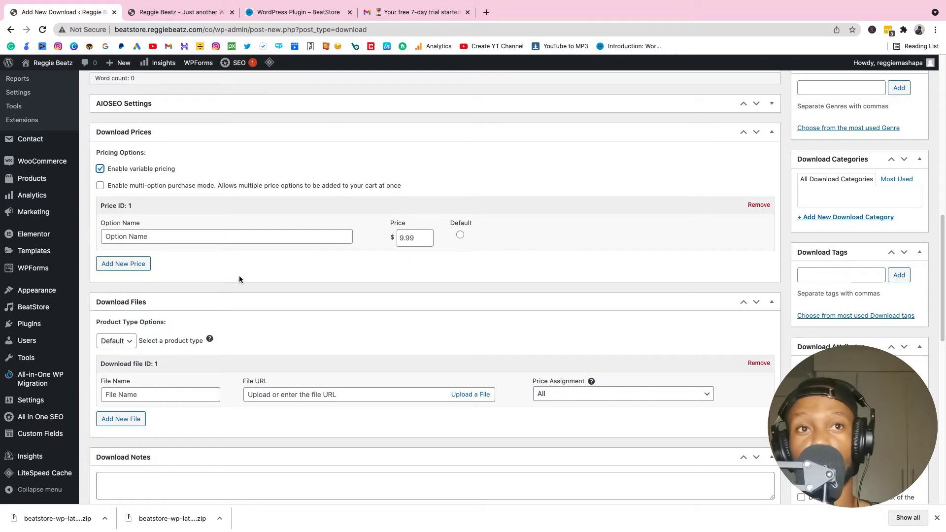
left_click(178, 235)
left_click(168, 251)
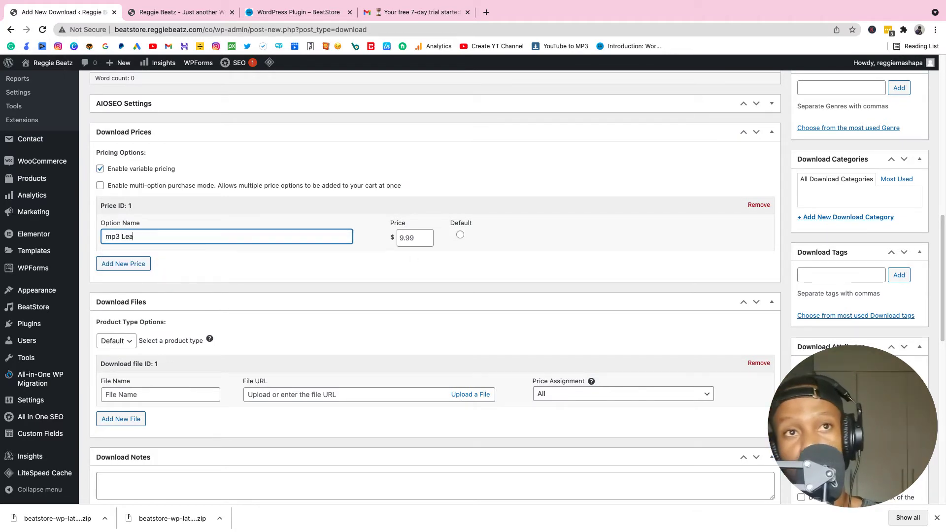
left_click(418, 244)
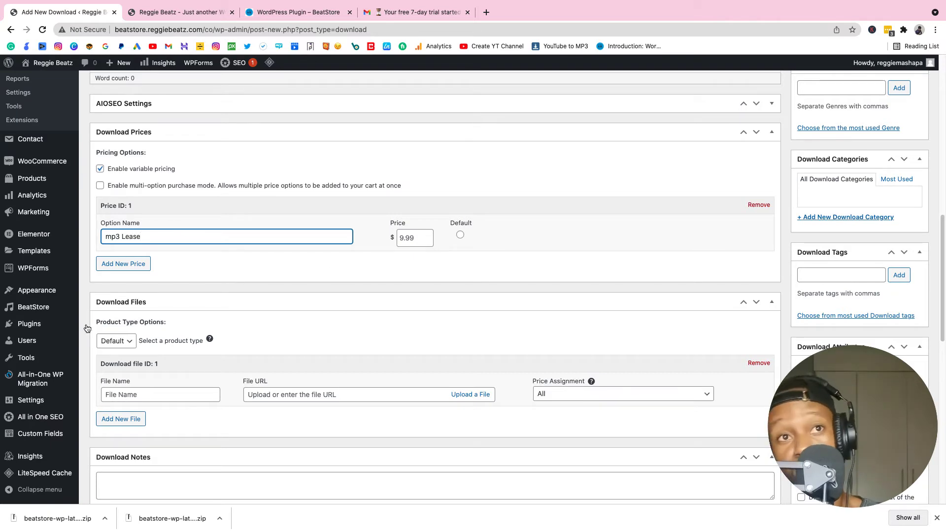
scroll(130, 182, "down", 2)
Add a second price option named "wav Lease" with a price of $40
left_click(130, 174)
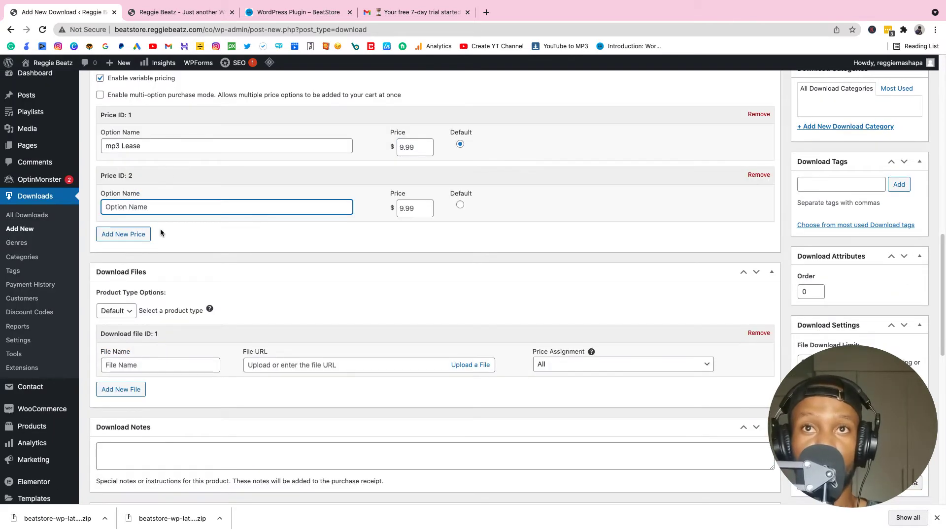
left_click(169, 208)
left_click(165, 227)
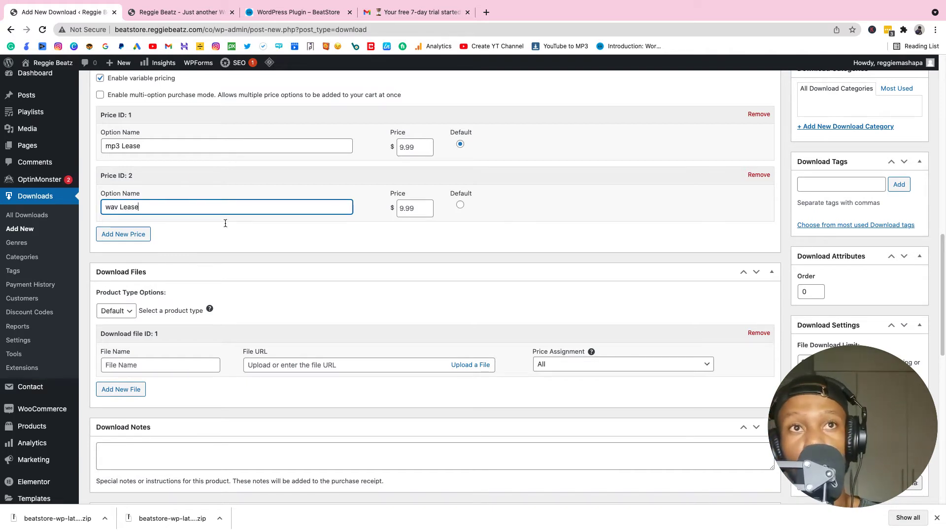
left_click(418, 209)
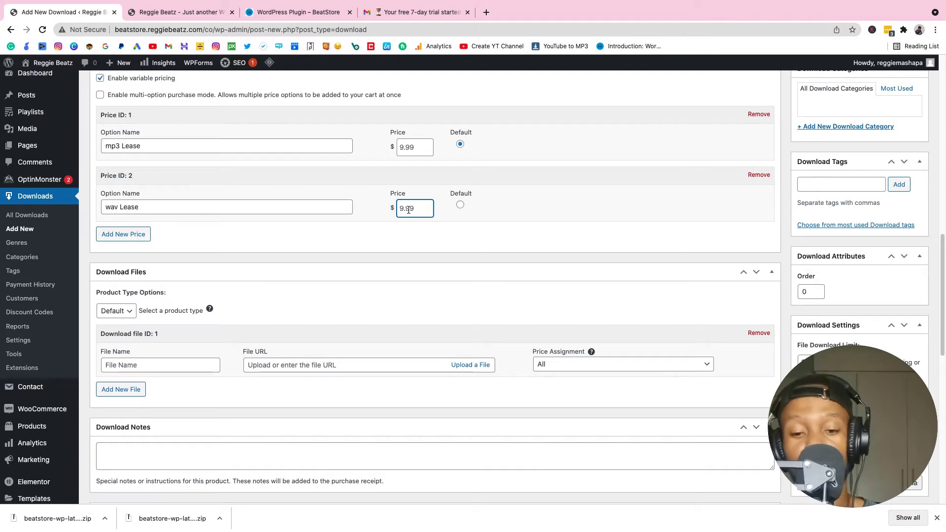
type("40")
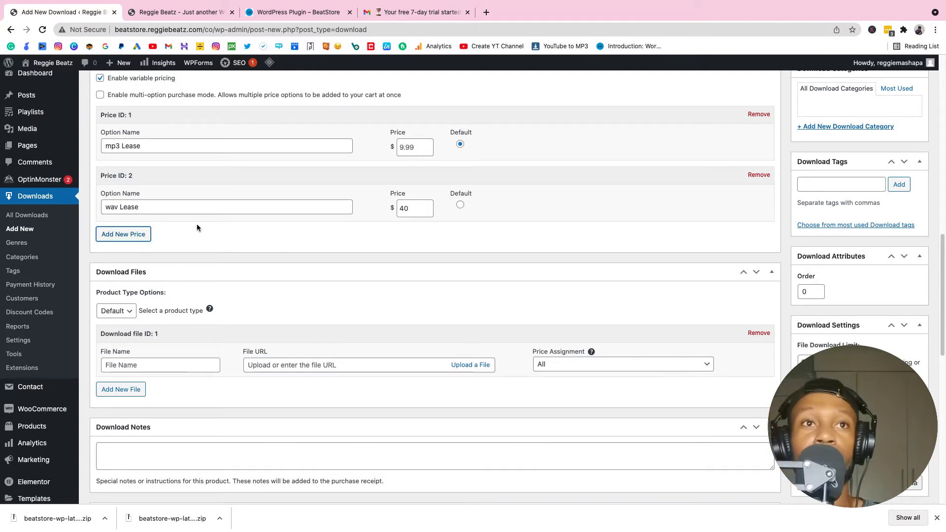
Add a third price option named "Unlimited Lease" with a price of $100
left_click(134, 235)
left_click(158, 269)
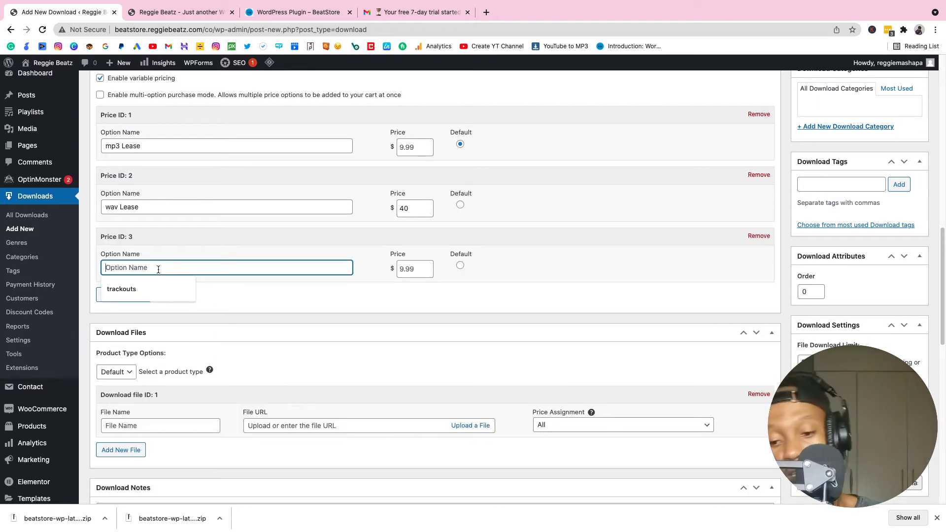
type("Unlimited Lease")
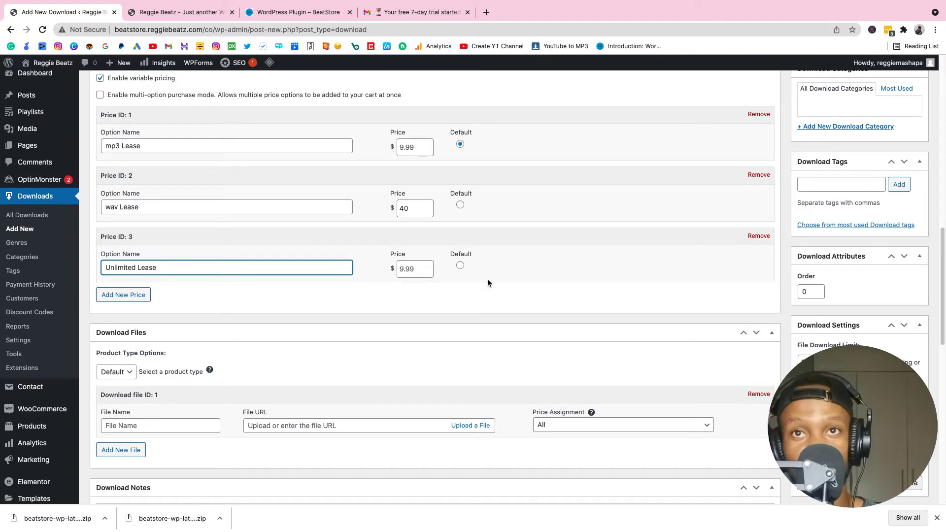
left_click(402, 269)
type("100")
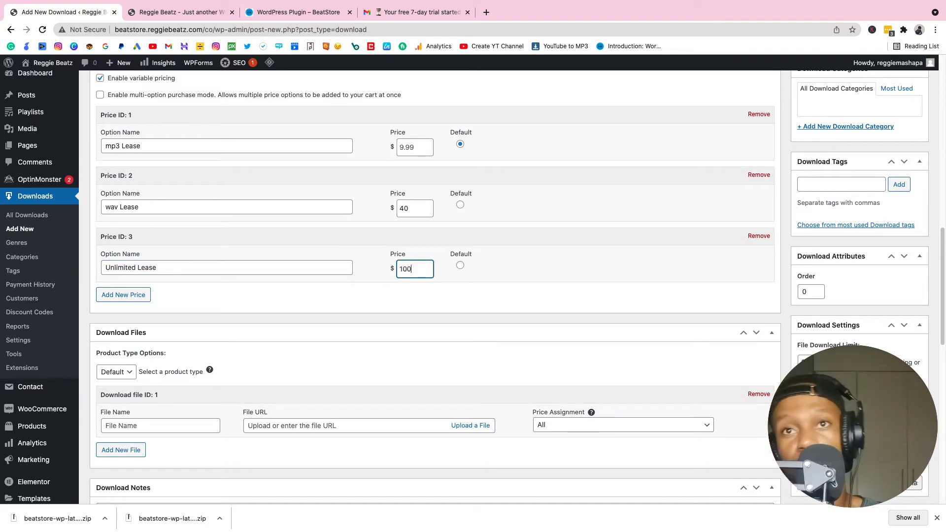
left_click(345, 299)
scroll(343, 297, "down", 2)
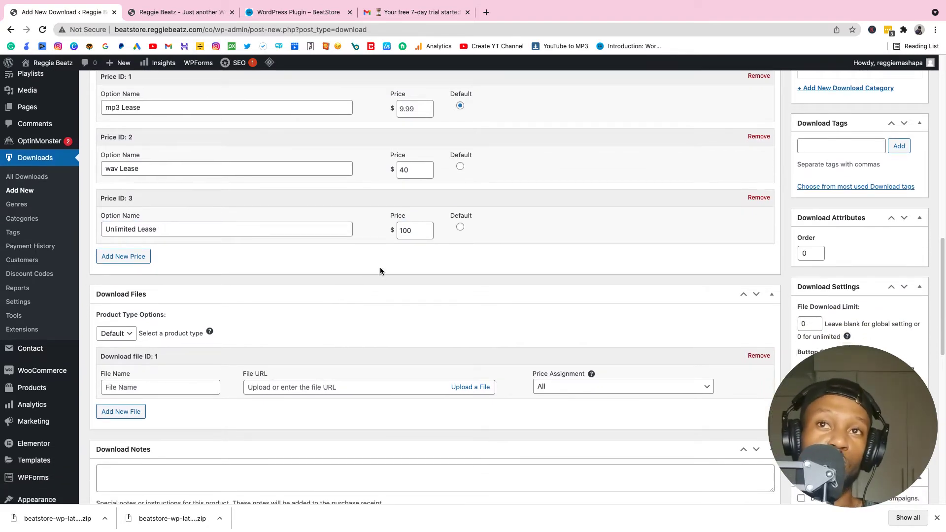
Name the first download file "Slick Talk"
scroll(378, 268, "up", 3)
scroll(331, 212, "down", 6)
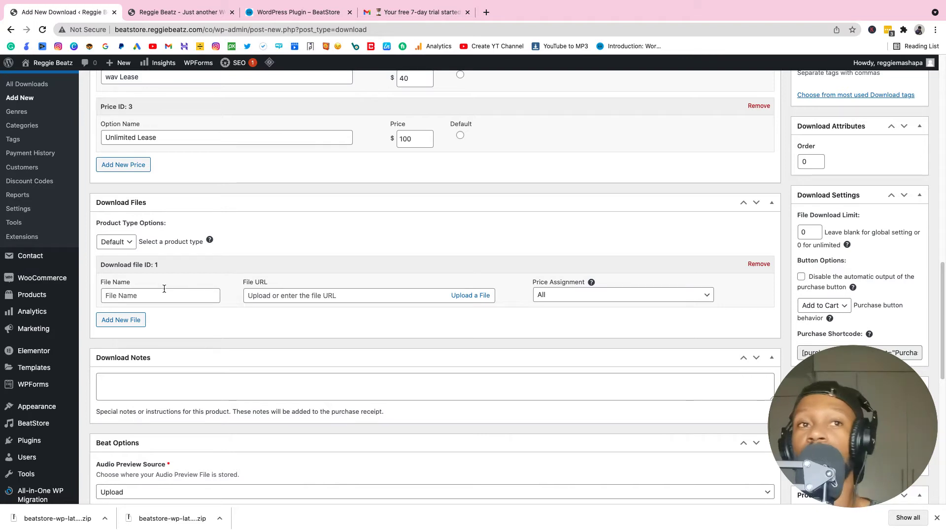
left_click(164, 289)
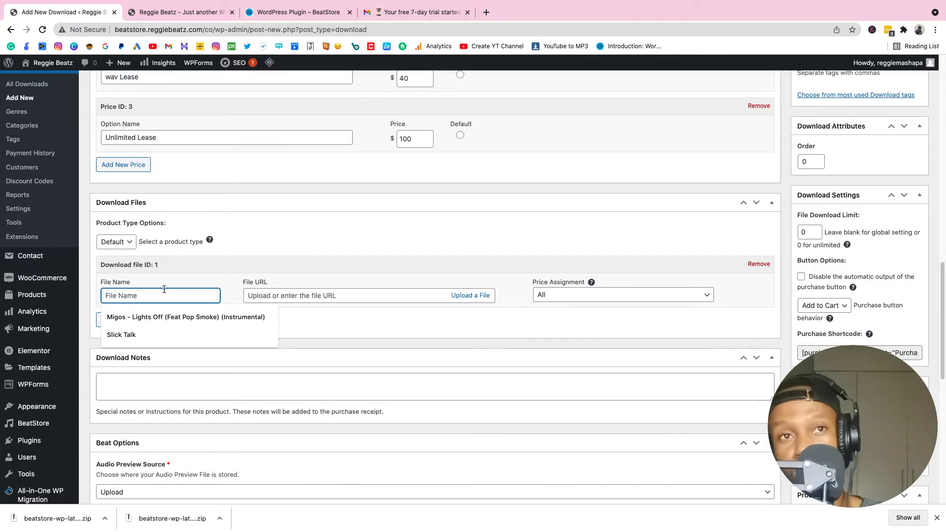
type("Al")
key("BackSpace")
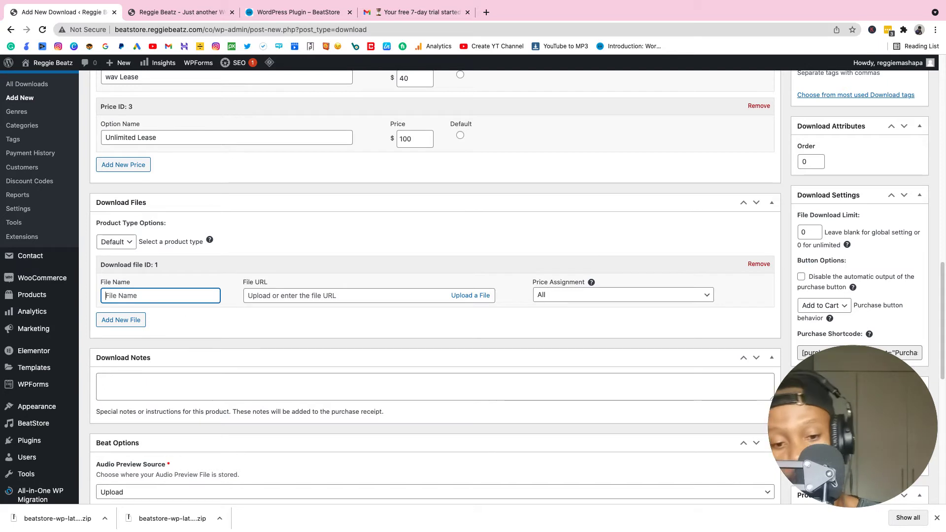
type("sLICK")
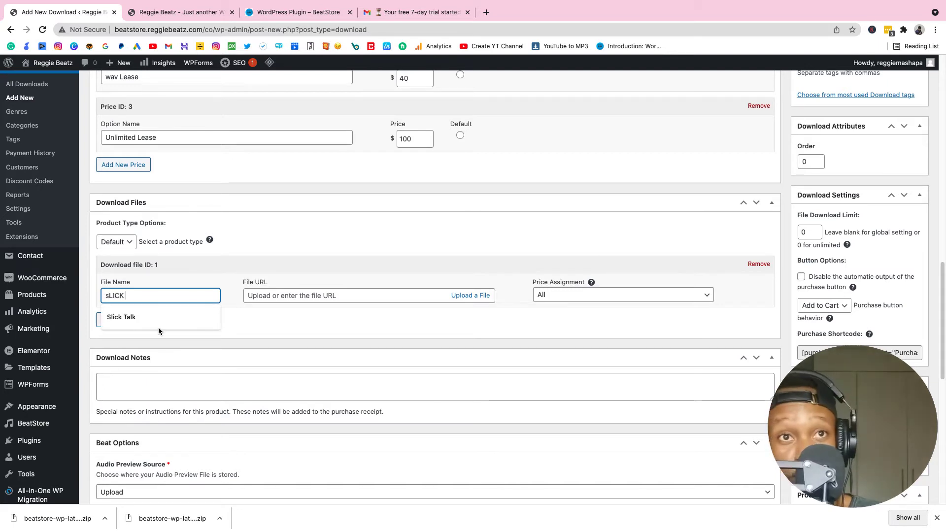
left_click(148, 317)
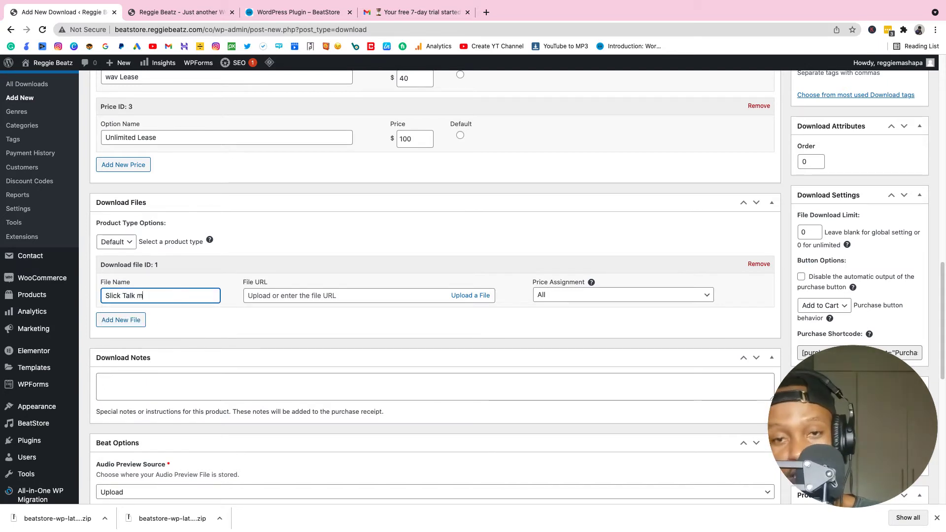
Start a file upload for the first download file and browse to the Tagged MP3 folder
left_click(478, 298)
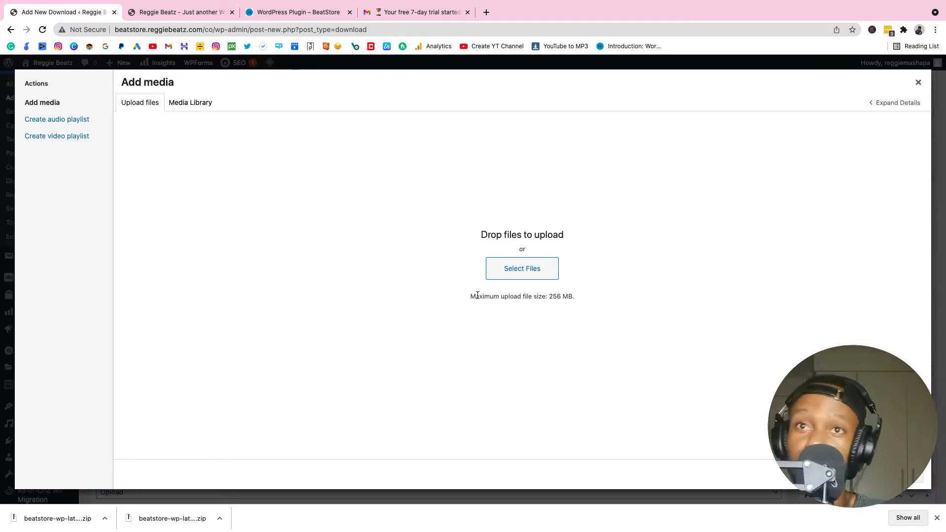
left_click(550, 274)
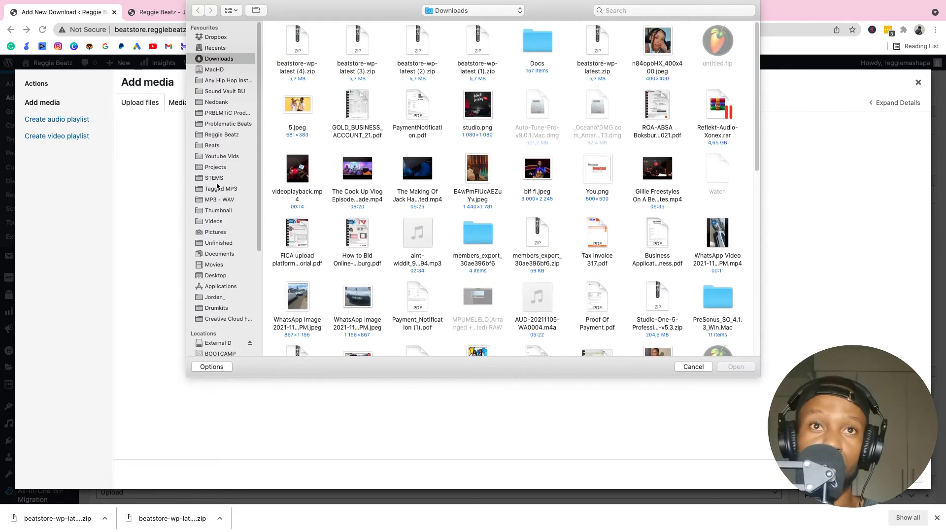
left_click(226, 190)
Search the Tagged MP3 folder for "slic" and clear the search
key("super+f")
type("slic")
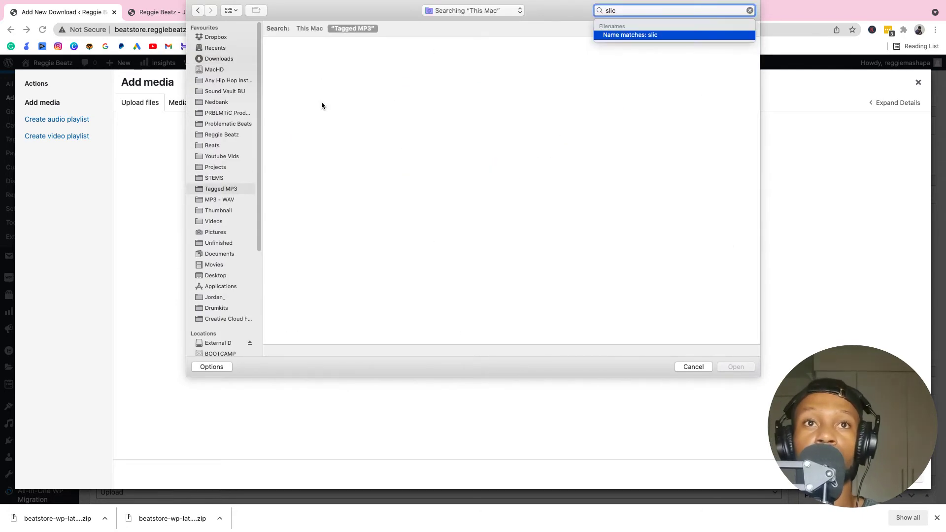
key("Return")
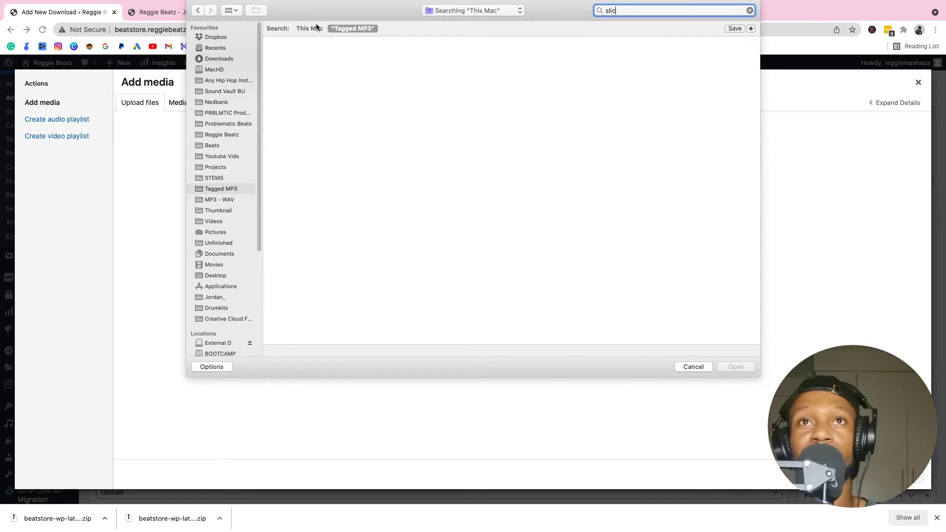
key("BackSpace")
key("BackSpace")
key("BackSpace")
key("BackSpace")
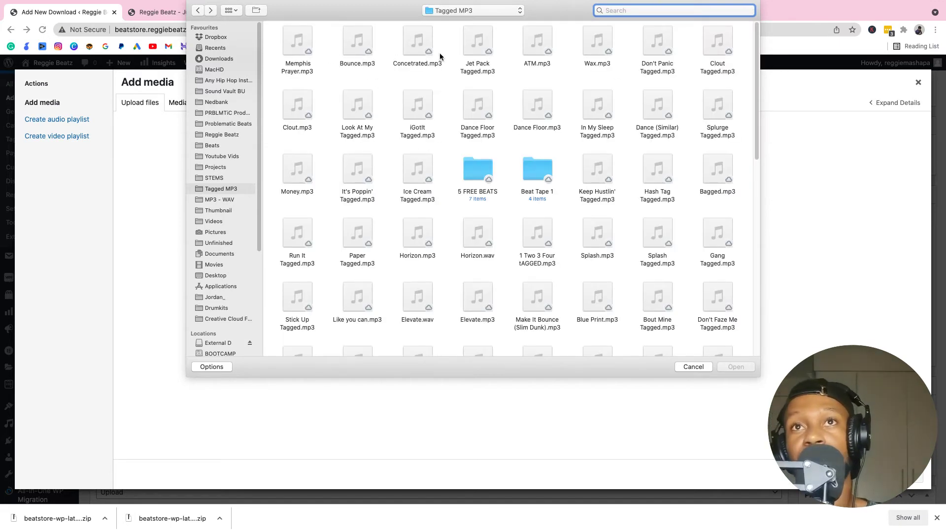
Upload Jet Pack Tagged.mp3 as the first download file and assign it to the mp3 Lease price
left_click(478, 42)
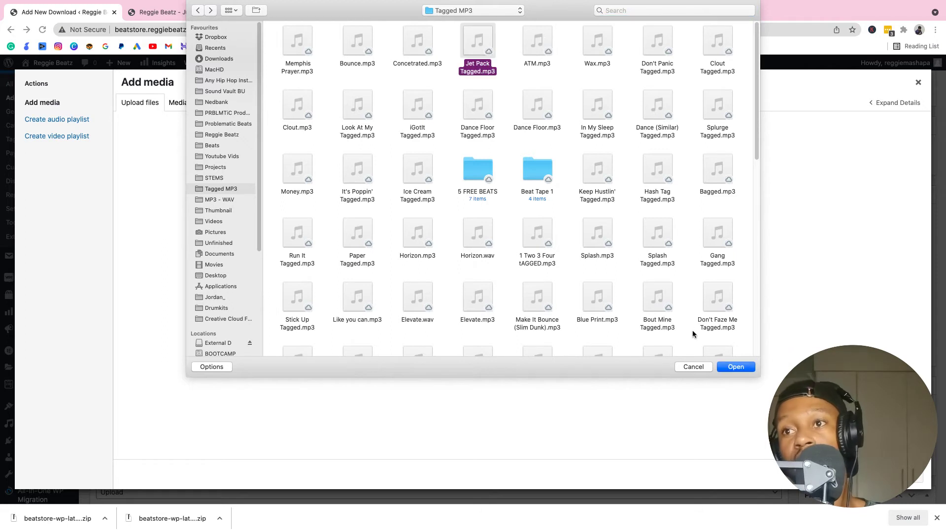
left_click(737, 366)
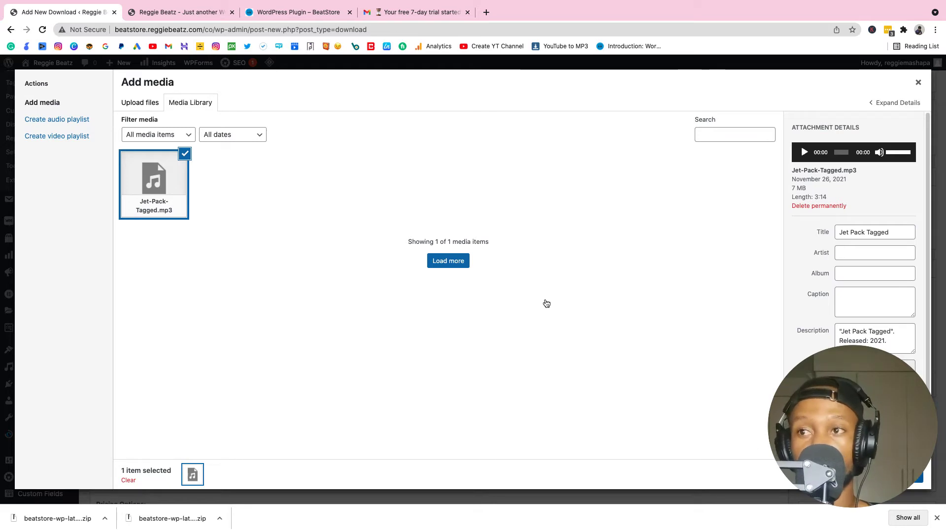
key("Return")
scroll(441, 268, "down", 1)
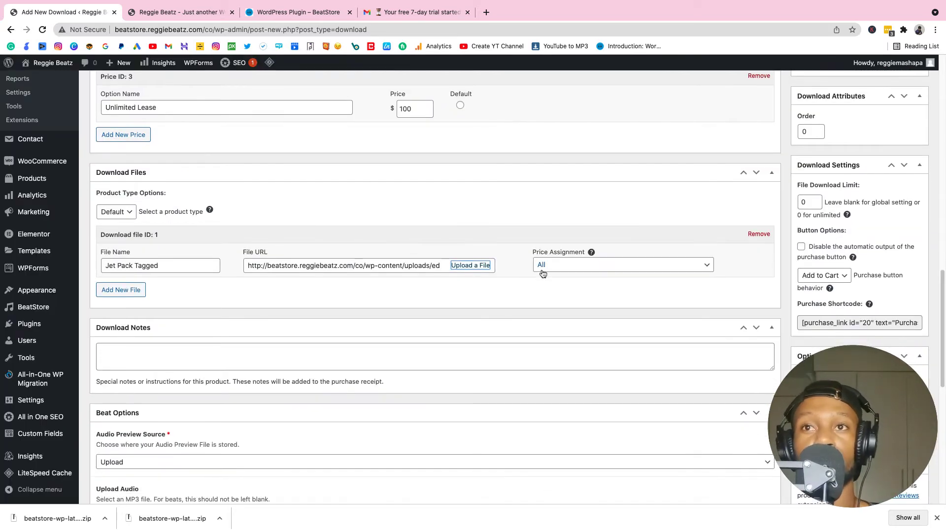
left_click(586, 270)
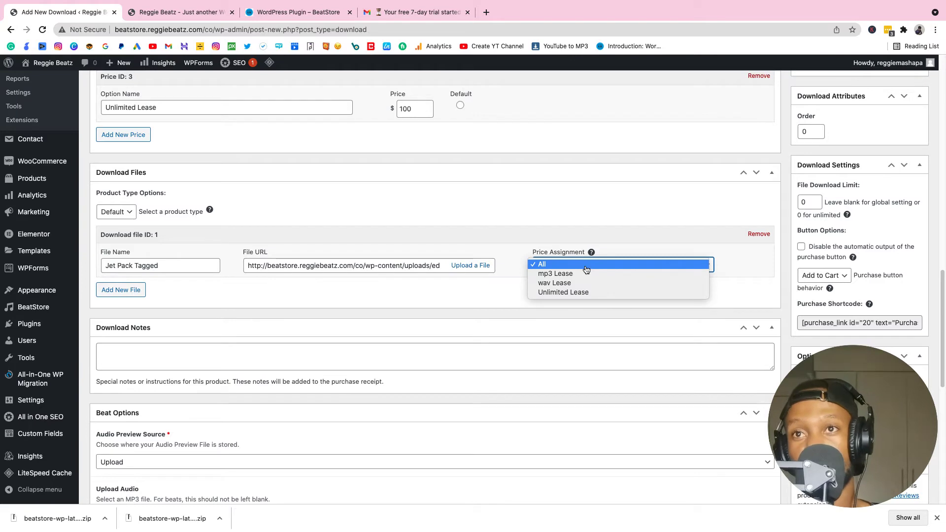
left_click(578, 274)
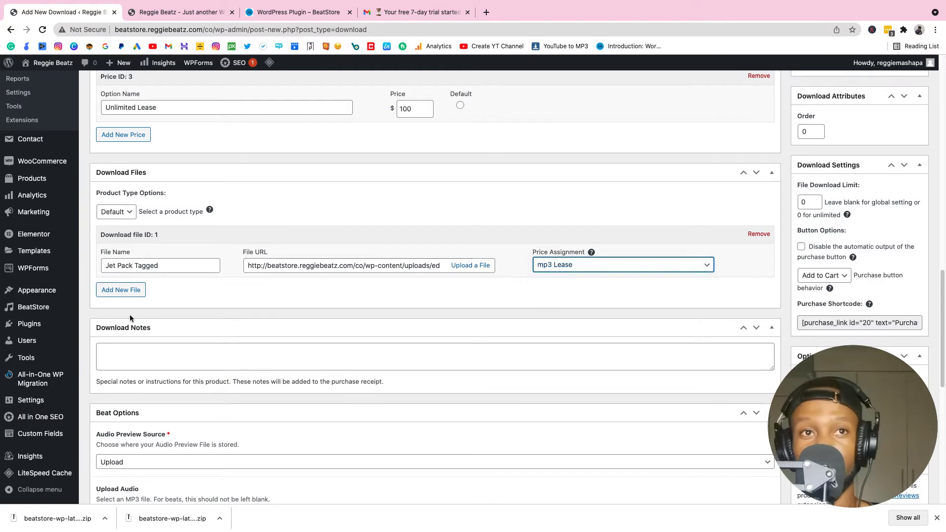
Add a second download file entry named "Jet Pack Wav"
left_click(129, 290)
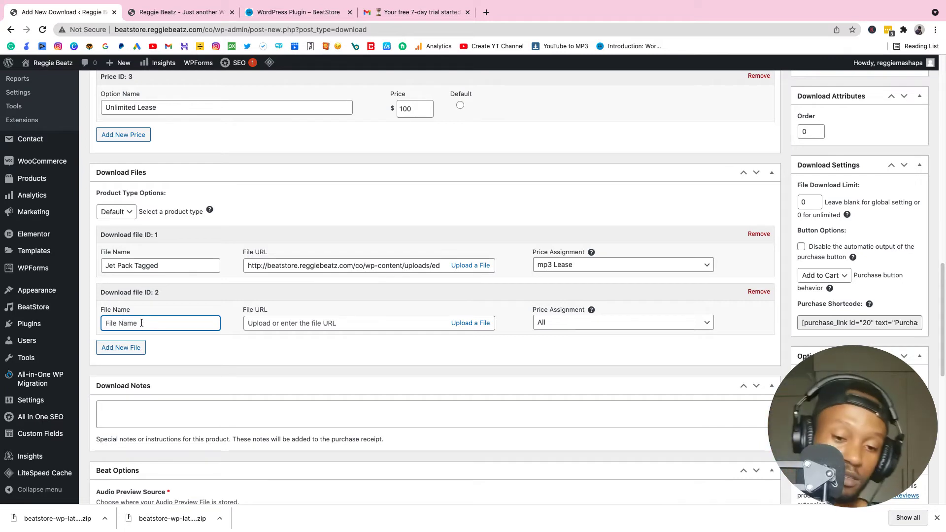
type("Jet ")
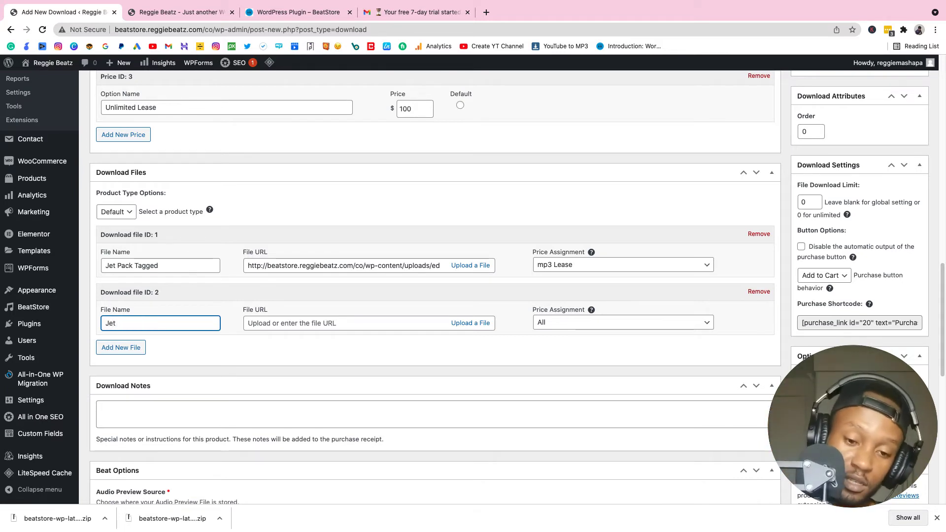
type("Pack EWA")
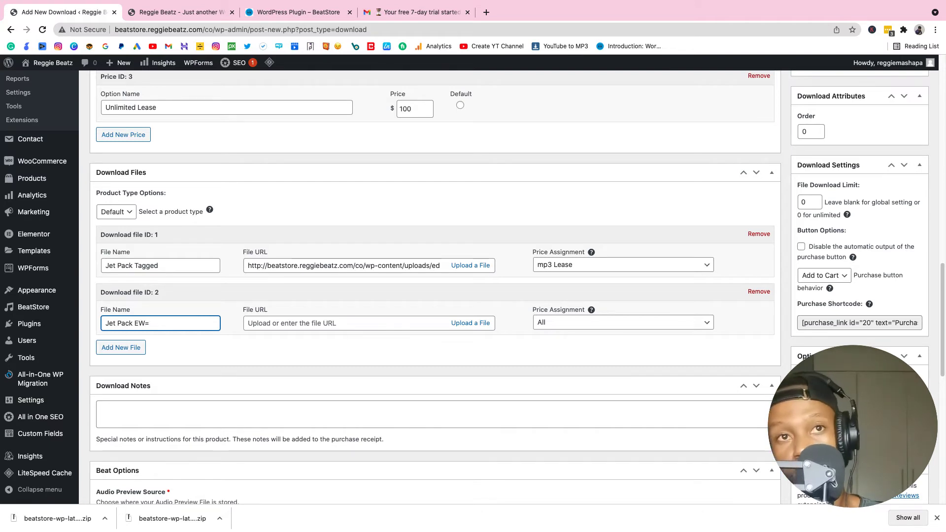
type("Wav")
Attach Jet-Pack-Tagged.mp3 from the media library to the second download file and assign it to the wav Lease price
left_click(480, 325)
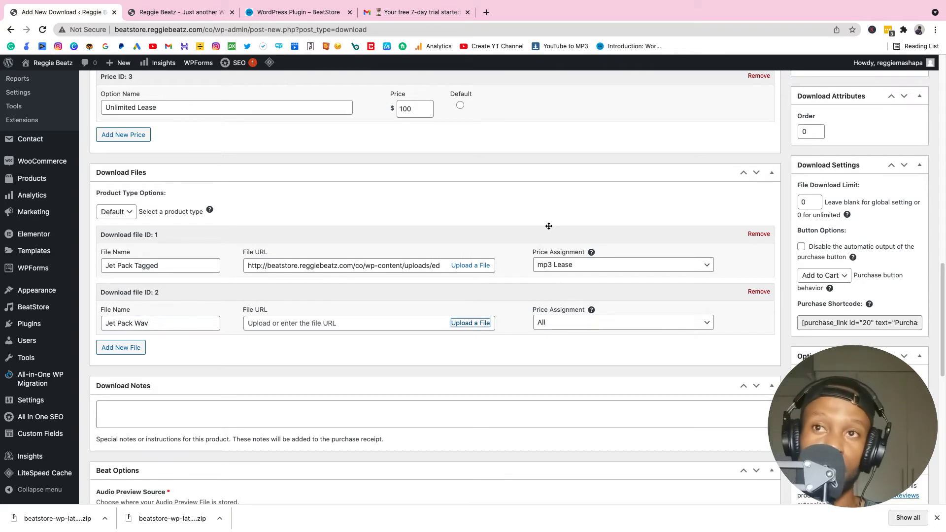
left_click(477, 325)
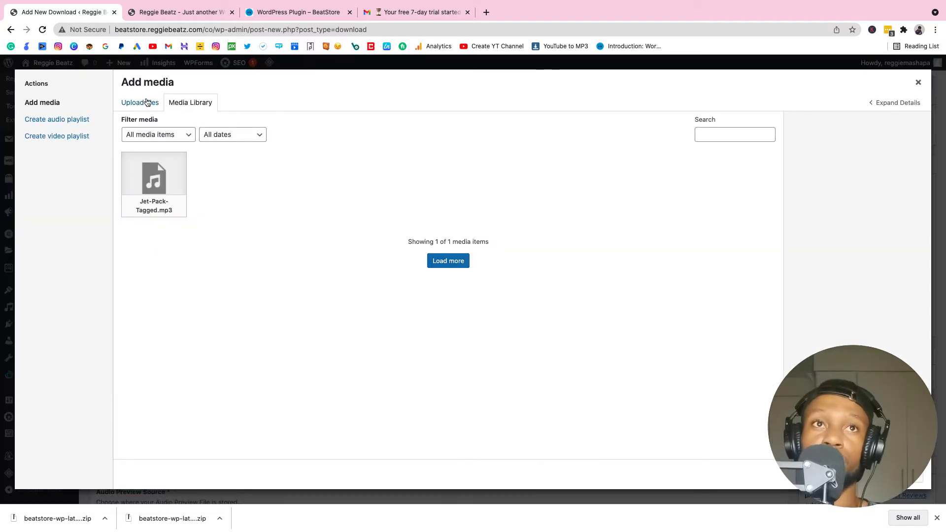
left_click(155, 193)
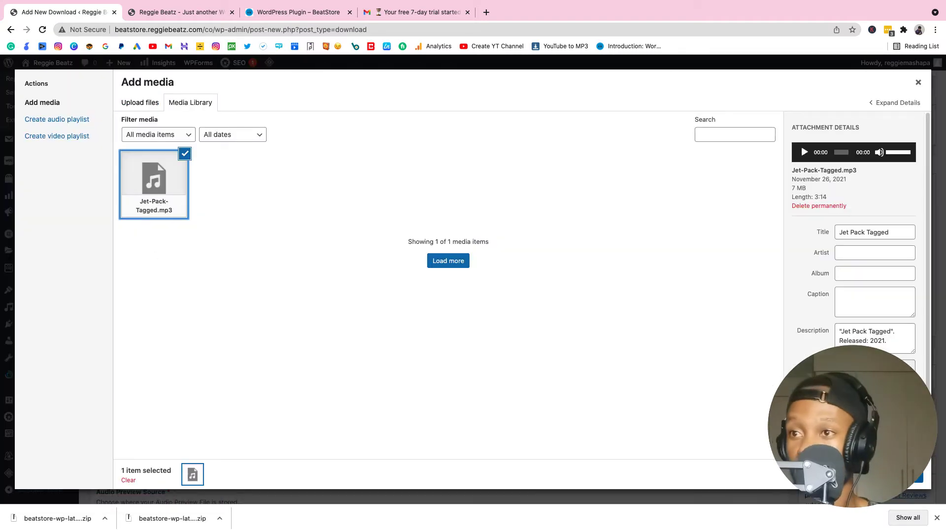
left_click(916, 476)
left_click(568, 328)
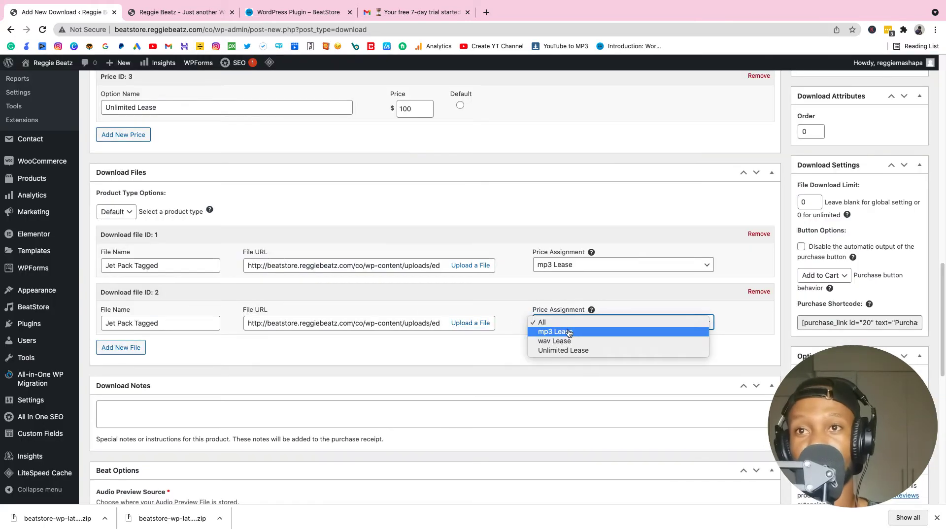
left_click(565, 341)
Review the download files and their price assignments, the Download Notes section and the Beat Options section
scroll(389, 347, "down", 5)
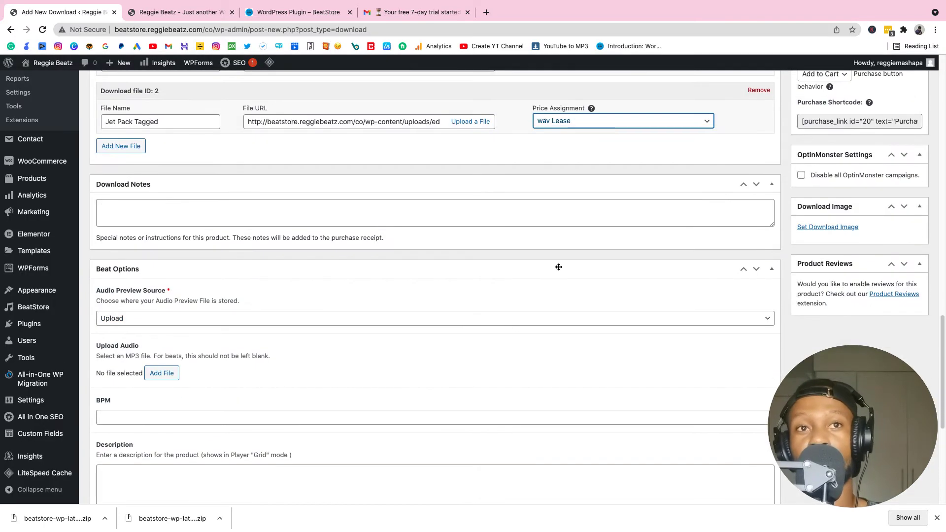
scroll(564, 275, "up", 4)
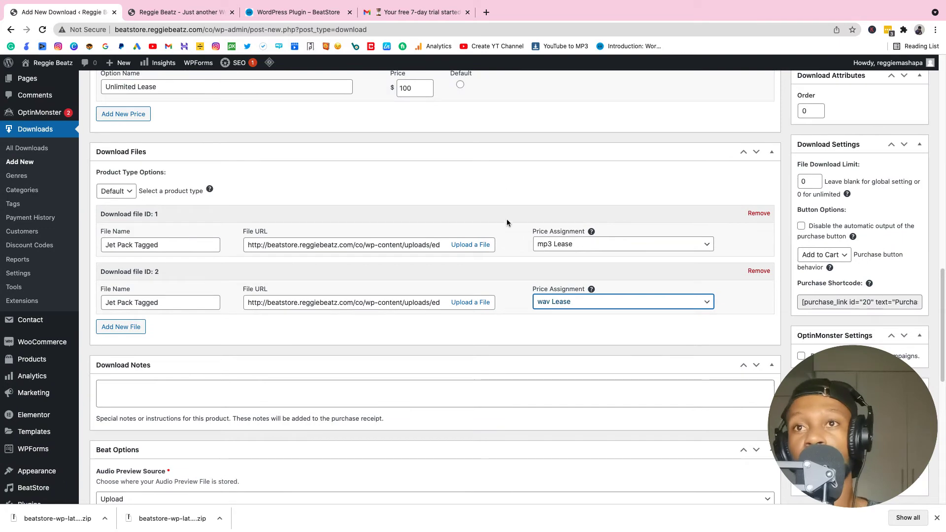
scroll(517, 231, "up", 4)
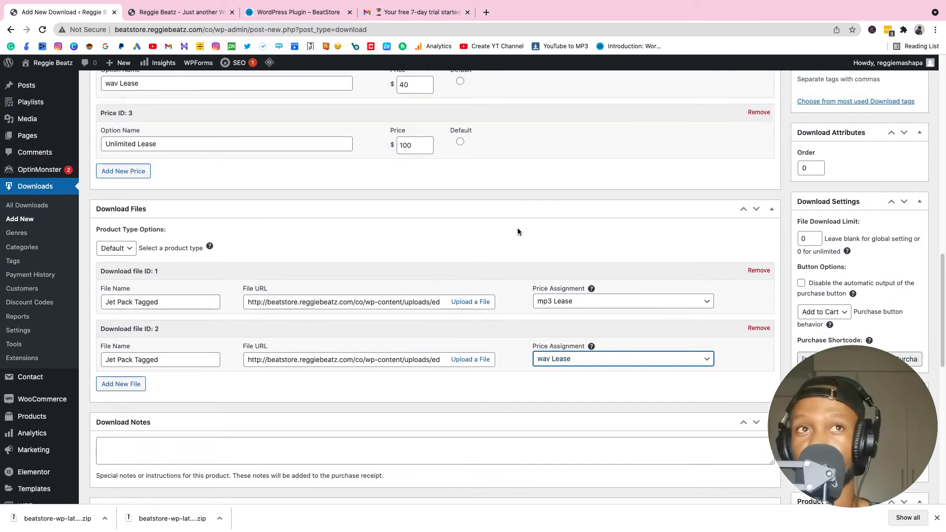
scroll(306, 209, "down", 7)
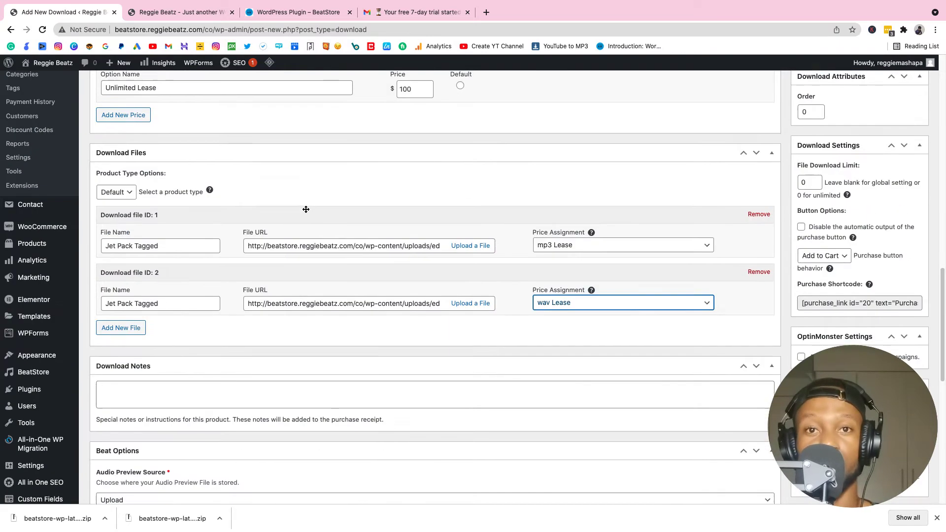
left_click(326, 247)
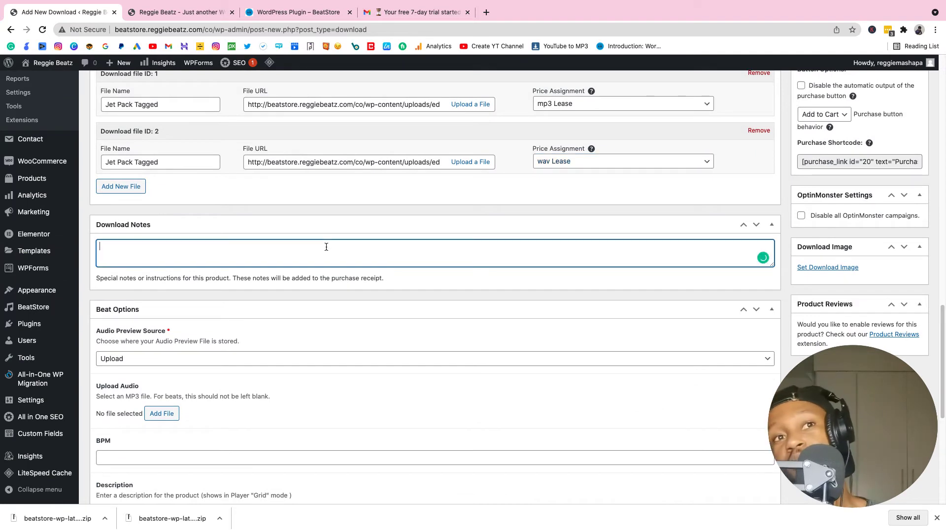
scroll(326, 247, "down", 2)
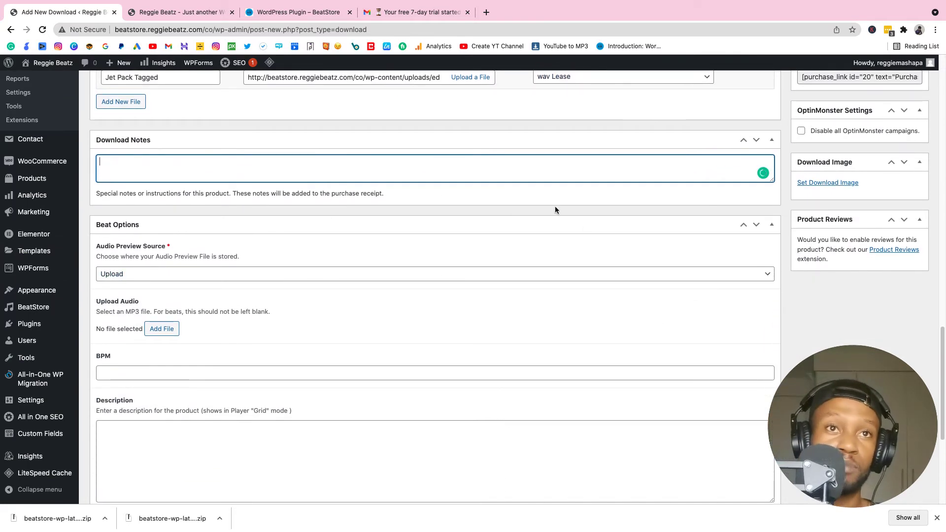
scroll(290, 345, "down", 1)
scroll(207, 197, "up", 1)
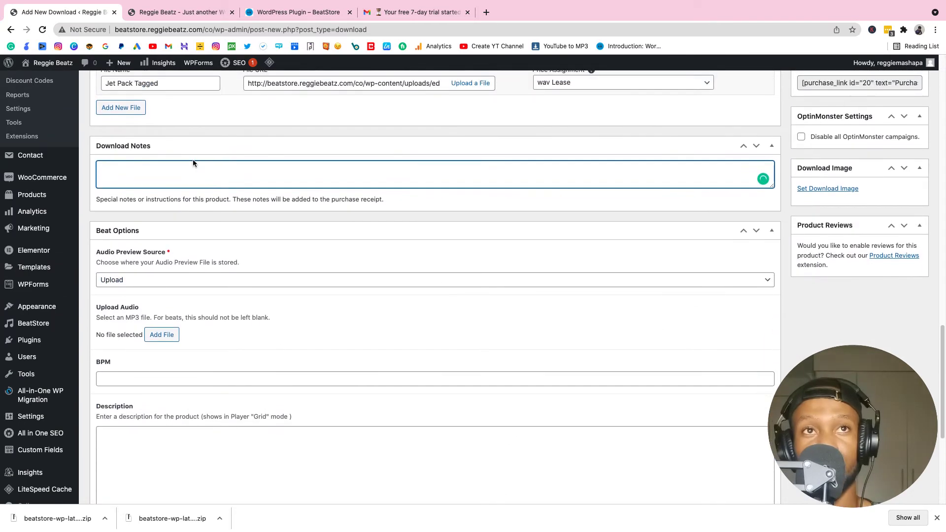
scroll(193, 160, "down", 1)
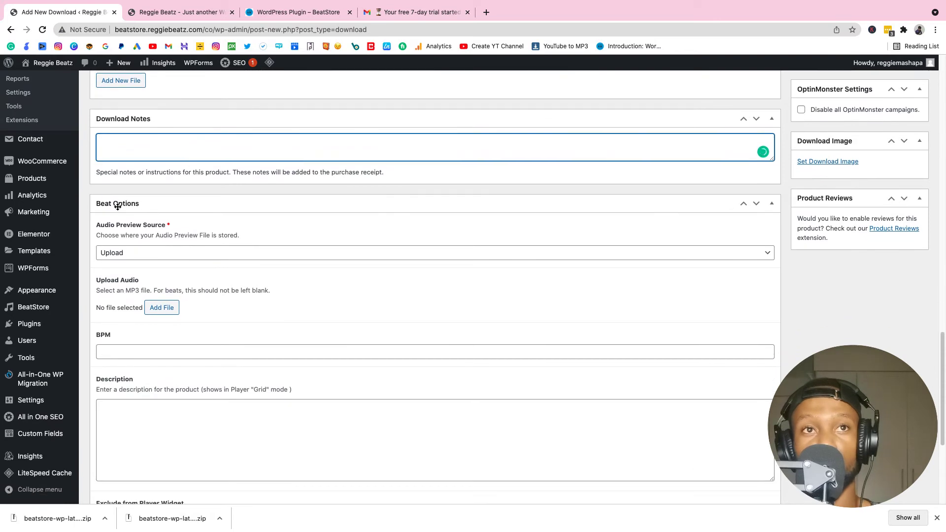
Keep Upload as the audio preview source, choose Jet-Pack-Tagged.mp3 from the media library as the preview audio and set the BPM to 170
left_click(170, 253)
left_click(170, 253)
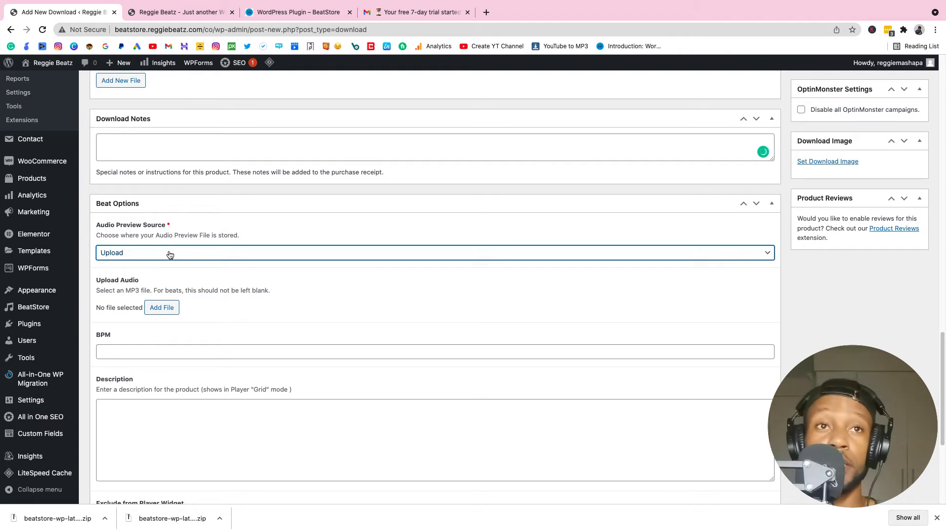
left_click(170, 308)
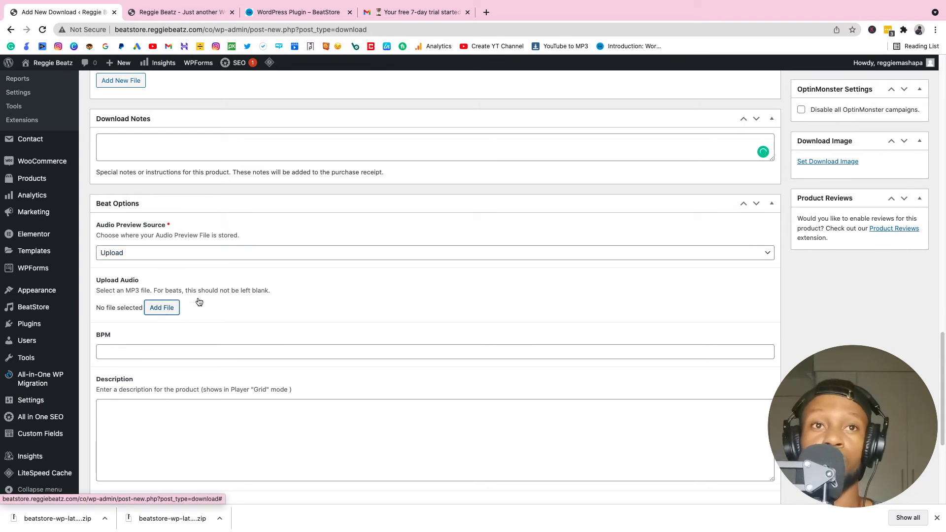
left_click(99, 103)
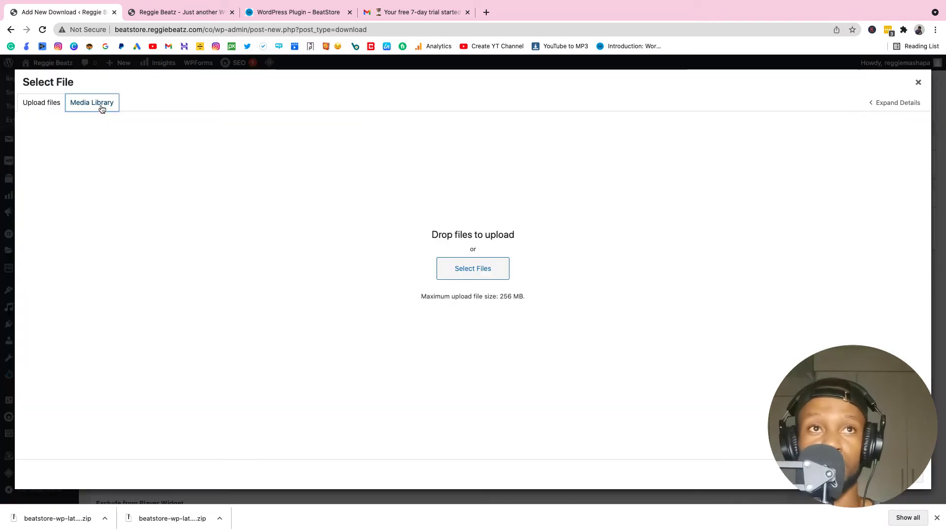
left_click(58, 181)
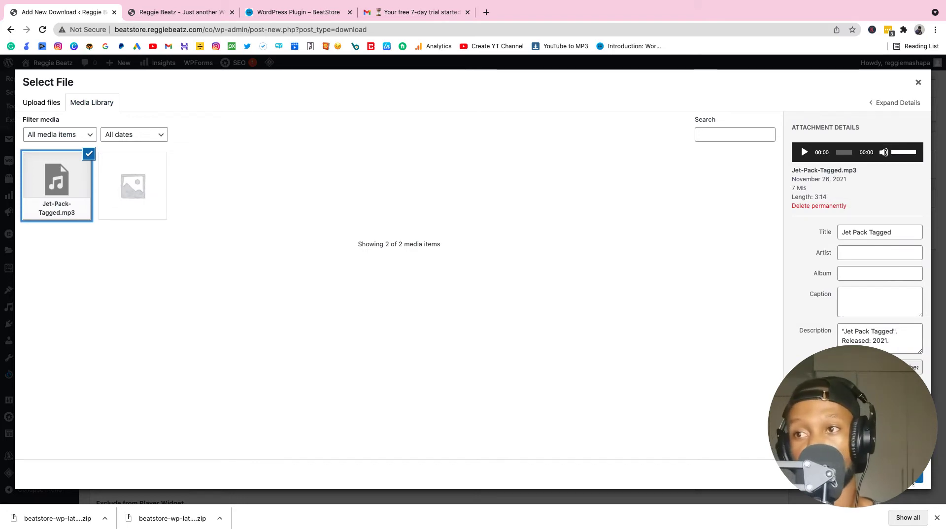
left_click(916, 479)
left_click(292, 349)
type("170")
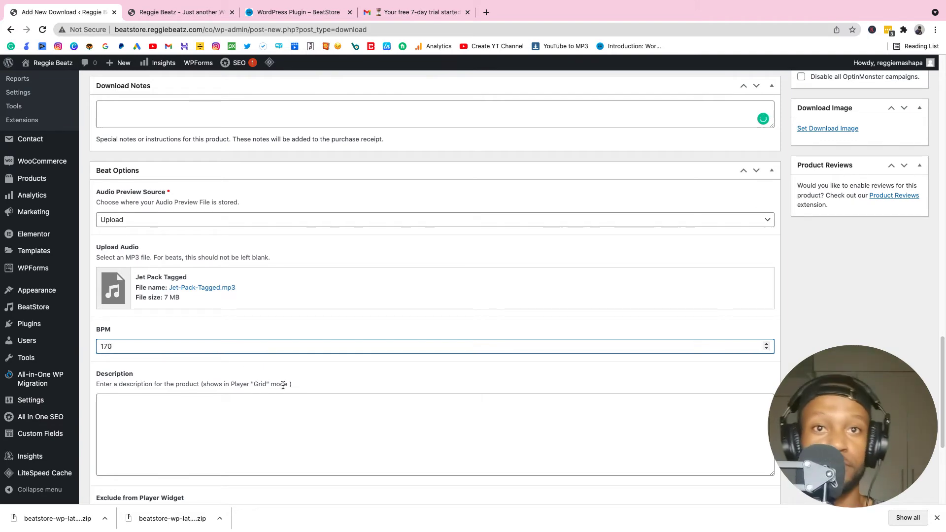
Add the genre Hip Hop to the beat
scroll(282, 385, "down", 5)
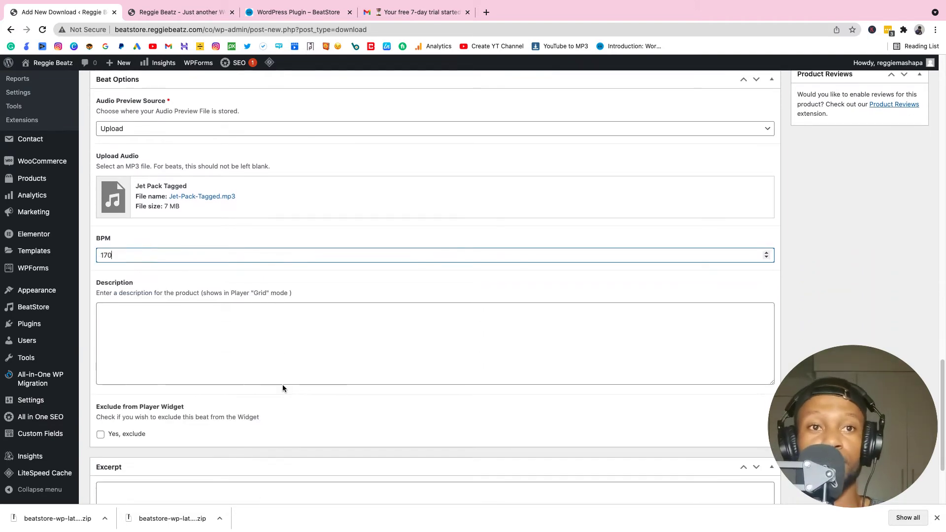
scroll(282, 385, "up", 20)
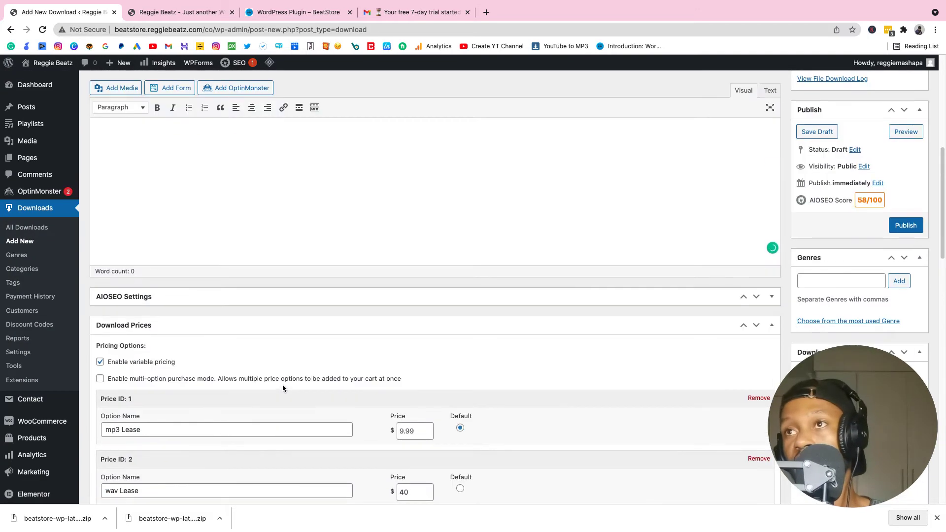
left_click(841, 282)
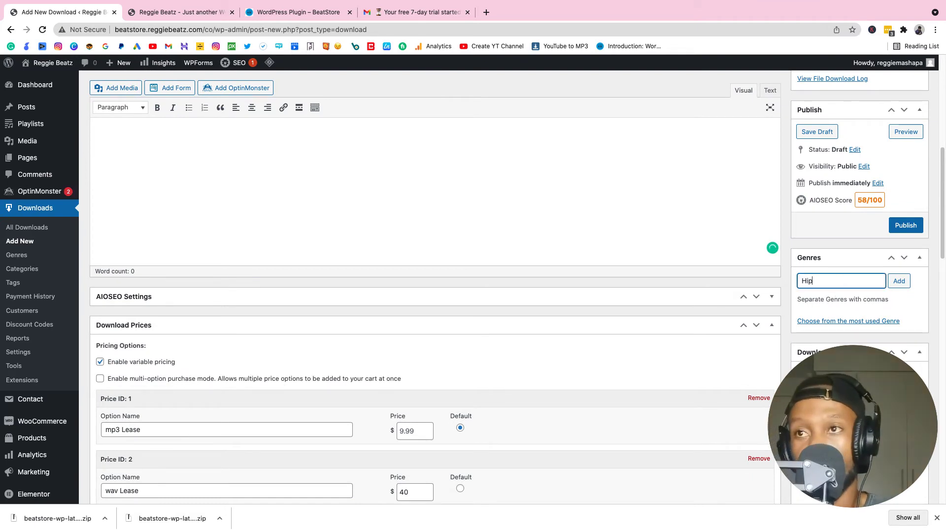
type("Hip Hop")
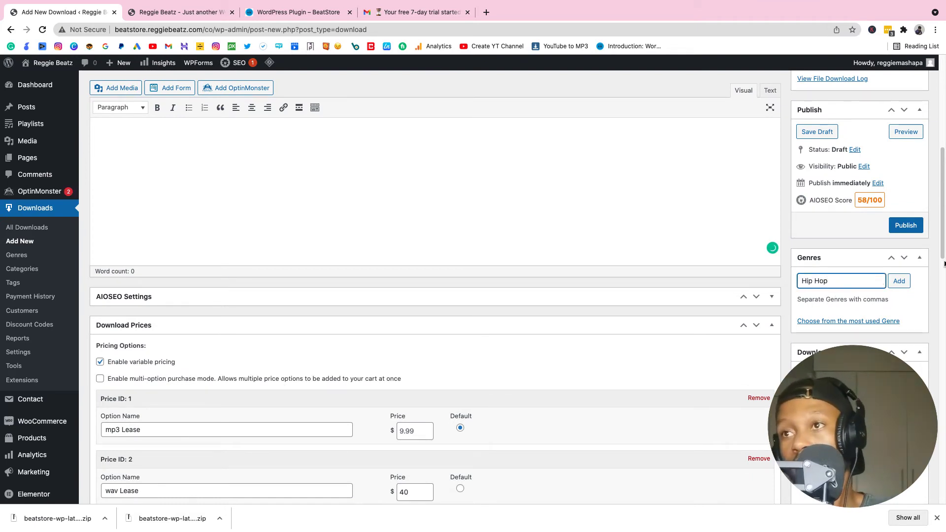
left_click(899, 281)
Check the beat's remaining download settings, including the purchase button option, and publish the beat
scroll(893, 285, "down", 7)
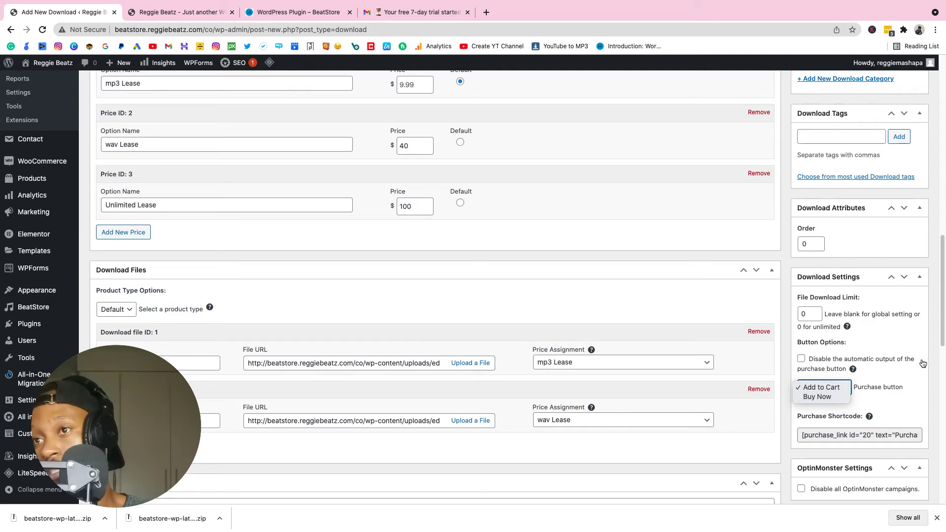
scroll(892, 364, "down", 10)
scroll(889, 363, "up", 20)
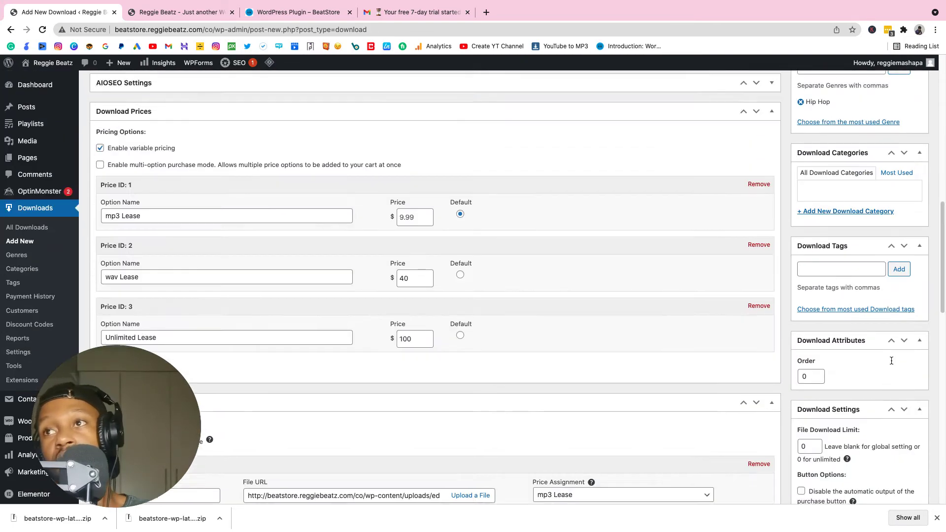
scroll(907, 375, "down", 4)
left_click(906, 380)
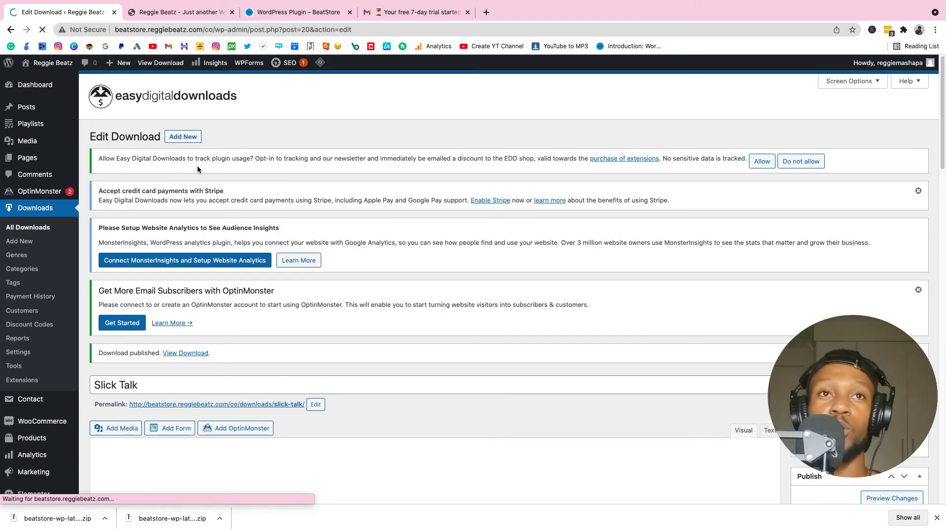
Open BeatStore's Embed page and copy the Widget shortcode [beatstore-3]
scroll(25, 338, "down", 1)
scroll(26, 338, "down", 3)
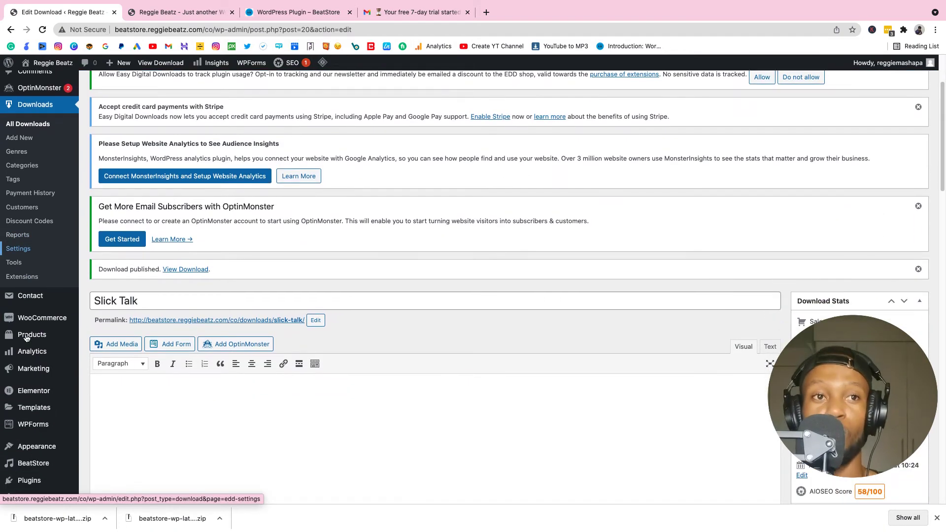
scroll(36, 248, "up", 1)
scroll(37, 249, "down", 2)
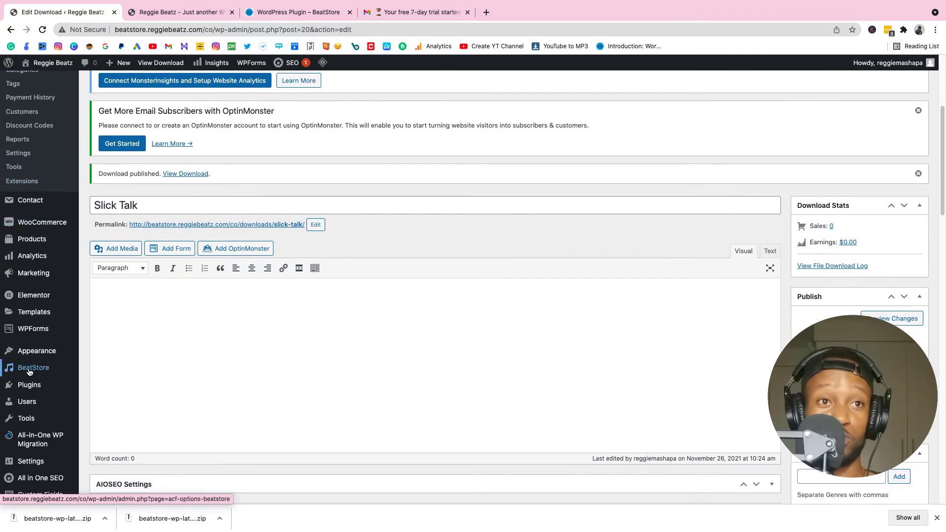
mouse_move(31, 371)
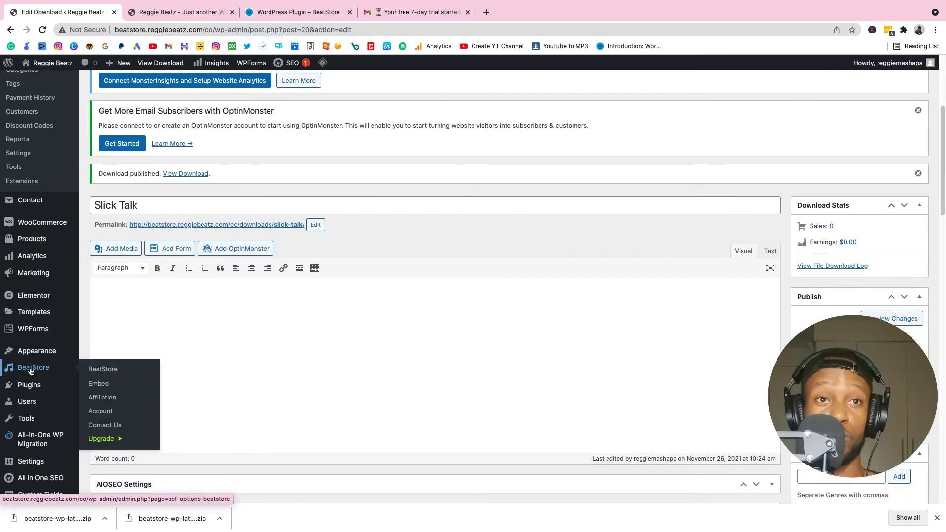
left_click(100, 386)
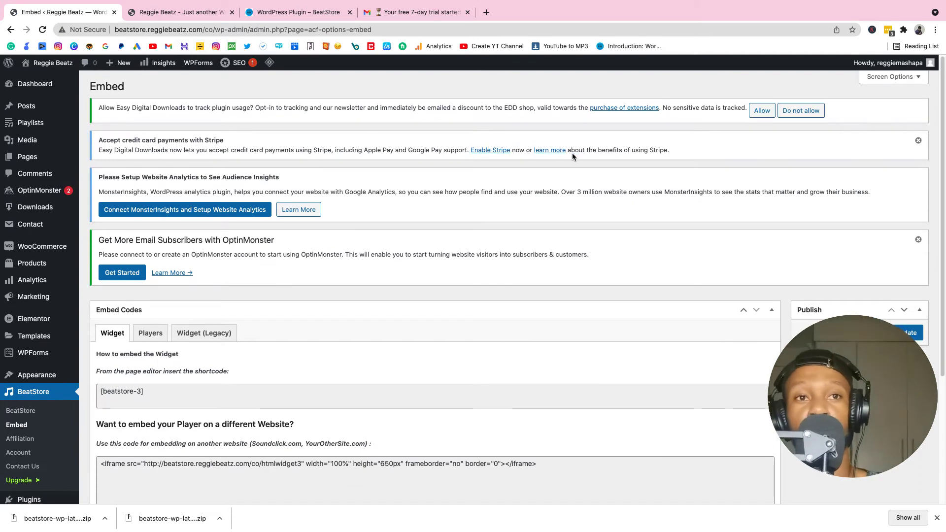
scroll(565, 169, "down", 3)
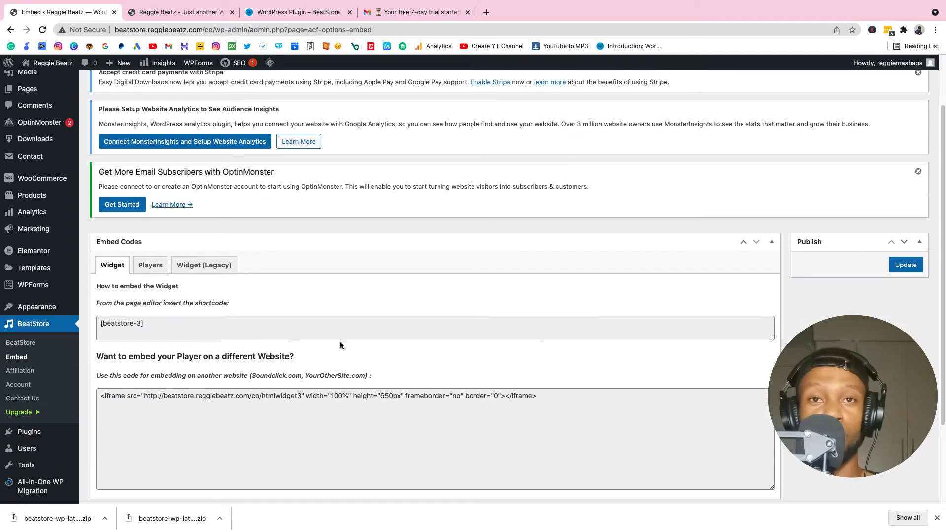
left_click_drag(159, 320, 102, 324)
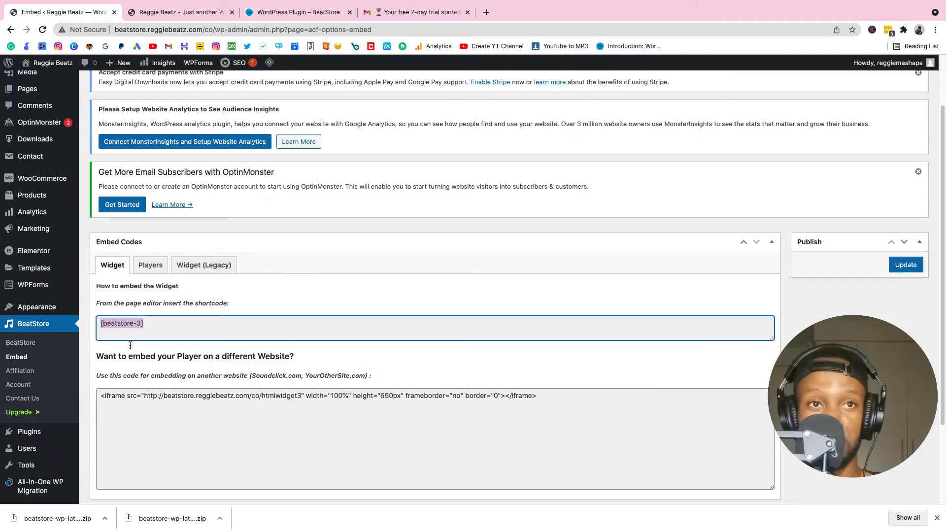
right_click(128, 322)
left_click(154, 341)
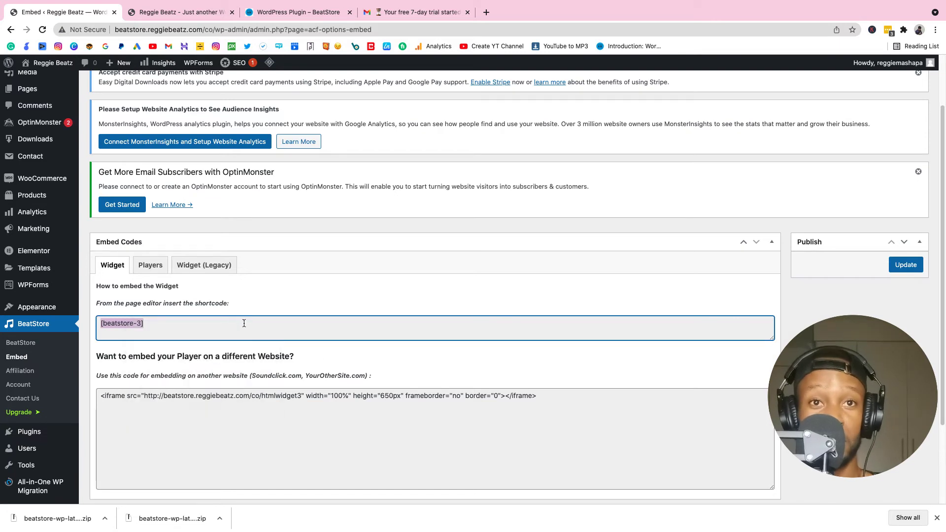
left_click(653, 257)
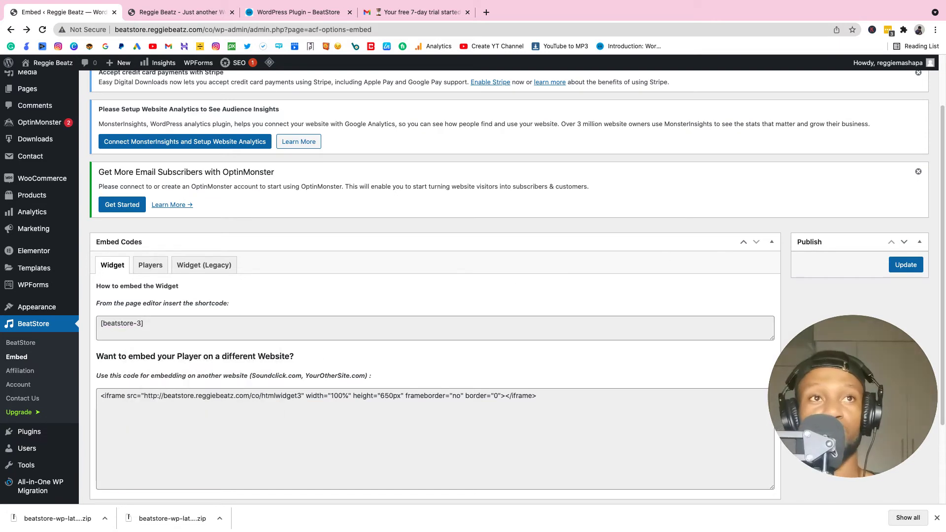
Create a new page titled "Home" and publish it
scroll(40, 226, "up", 3)
mouse_move(27, 156)
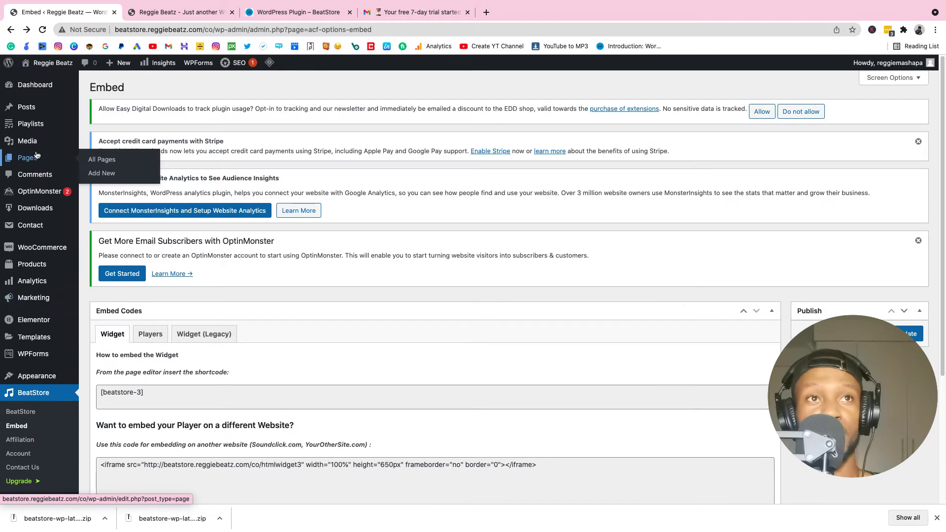
left_click(101, 174)
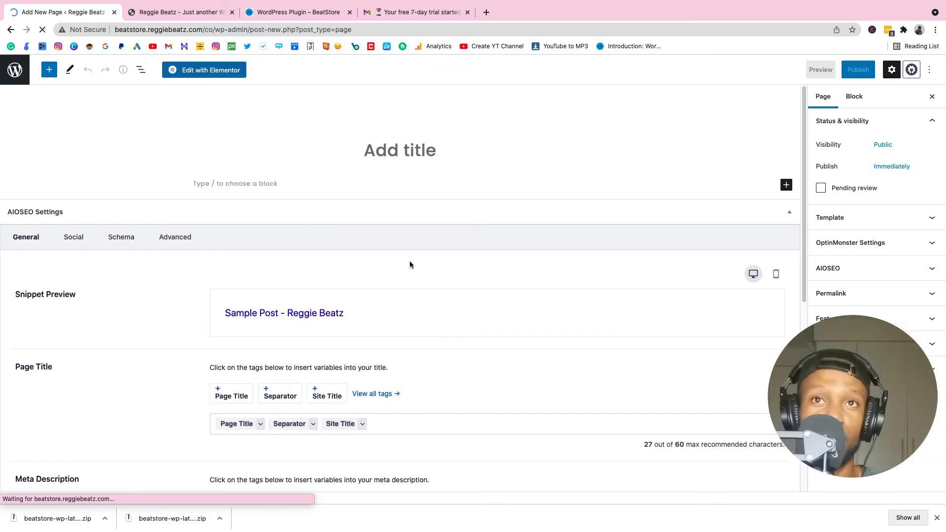
type("Home")
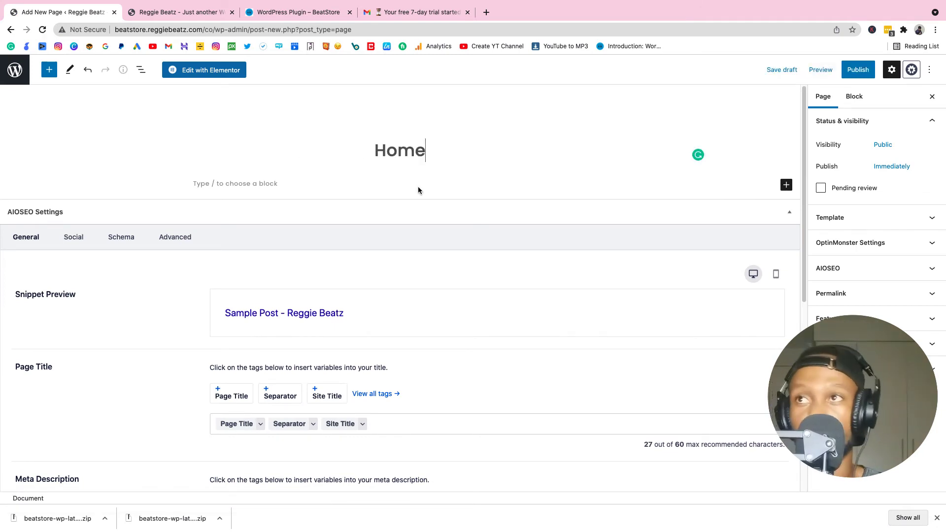
scroll(504, 159, "down", 7)
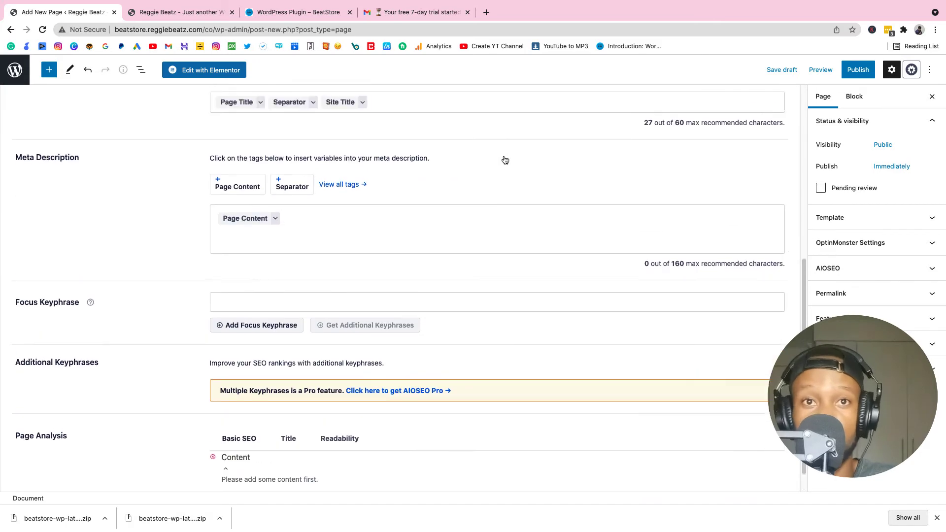
scroll(504, 160, "up", 7)
left_click(835, 70)
left_click(835, 71)
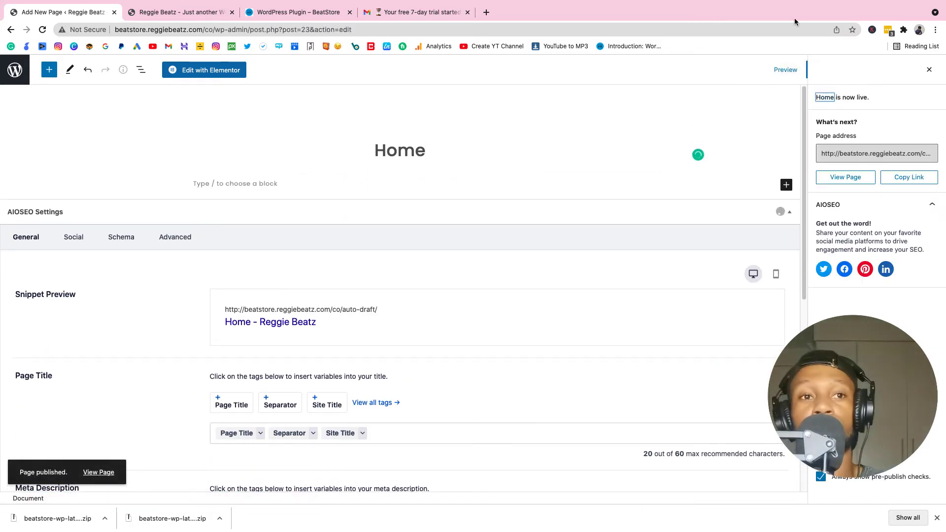
Open the Home page in Elementor and add a single-column section
left_click(200, 72)
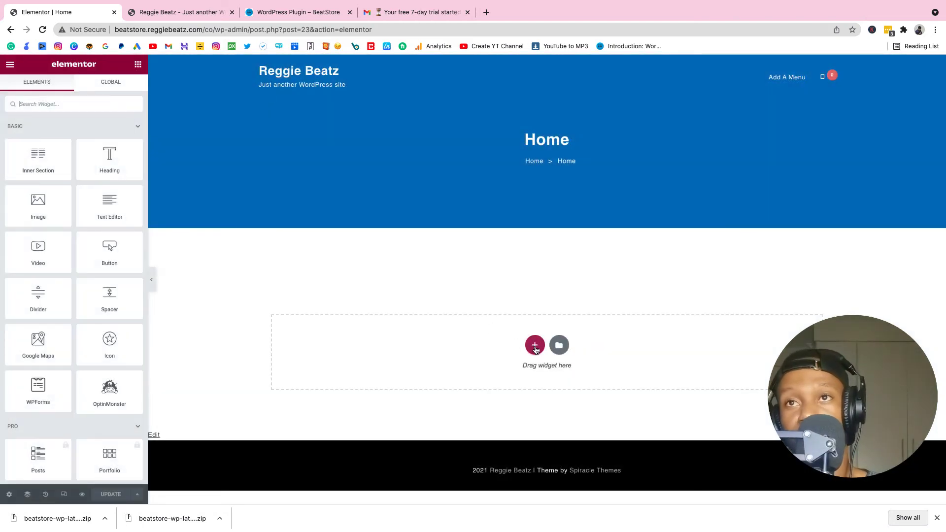
left_click(535, 347)
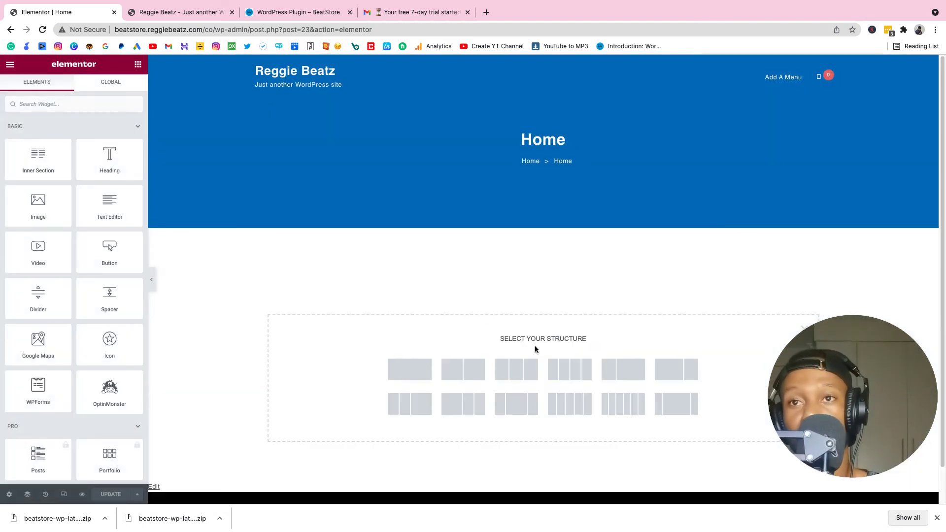
left_click(406, 371)
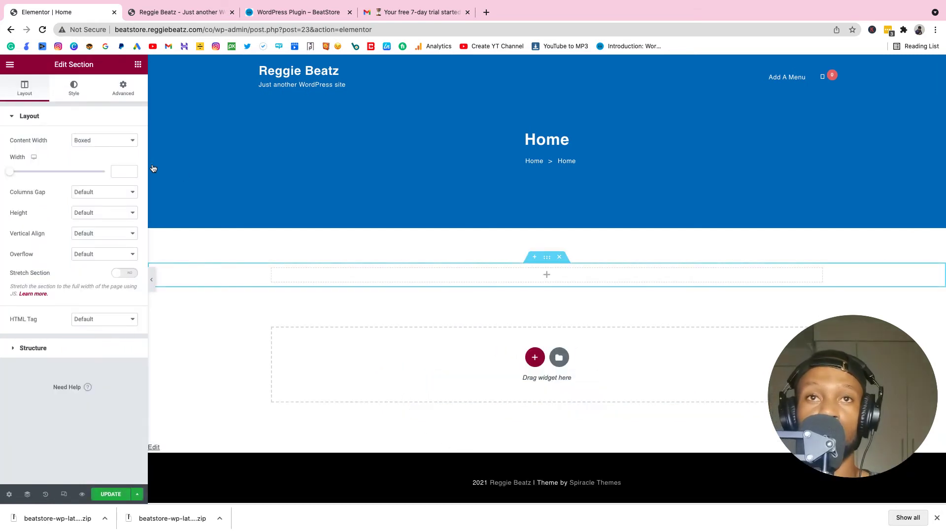
Place an HTML widget in the new section and enter the shortcode [beatstore-3] as its code
left_click(137, 64)
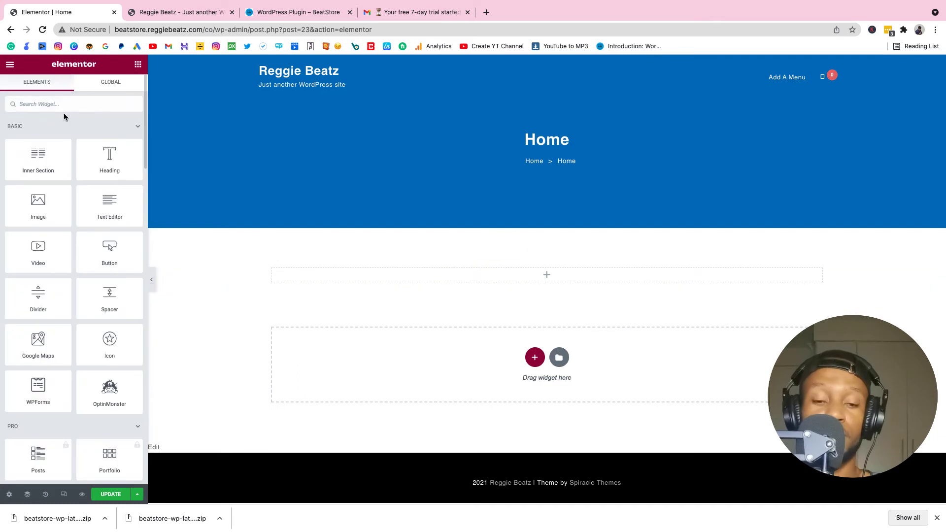
type("html")
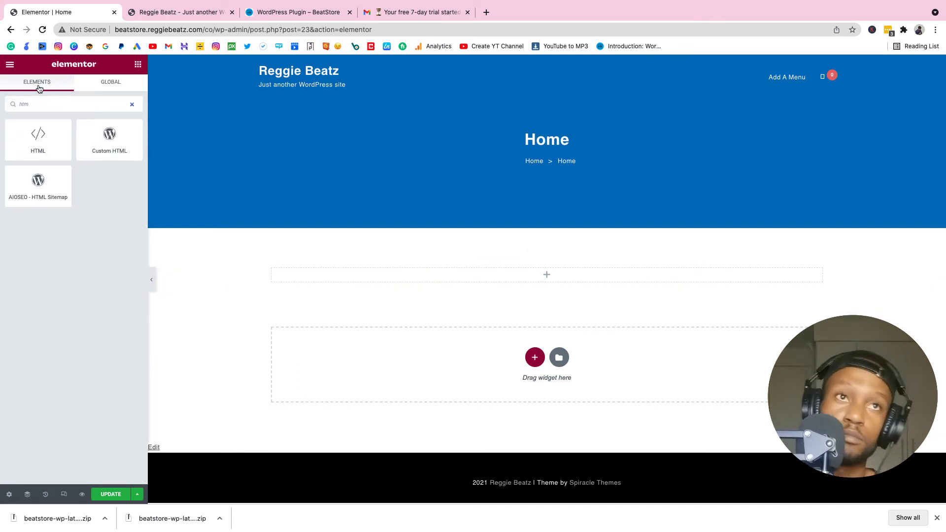
left_click_drag(37, 147, 497, 279)
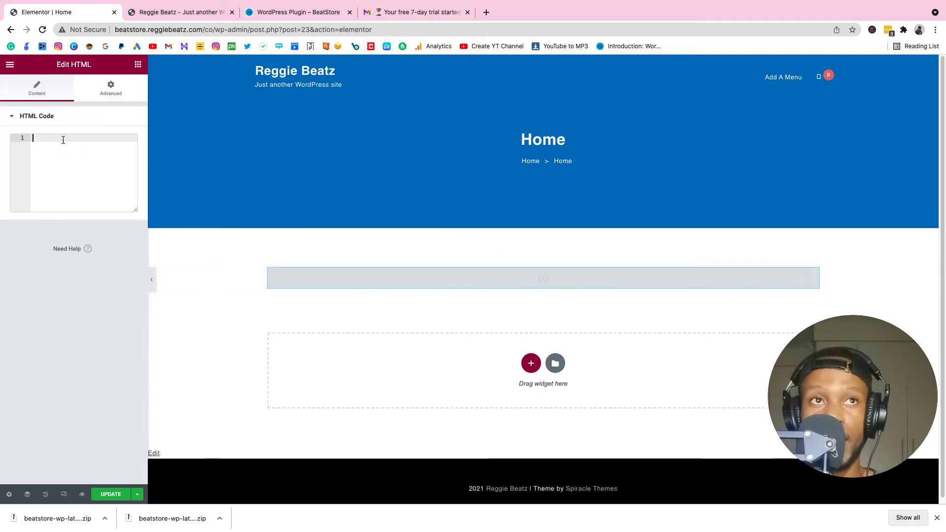
type("[beatstore-3]")
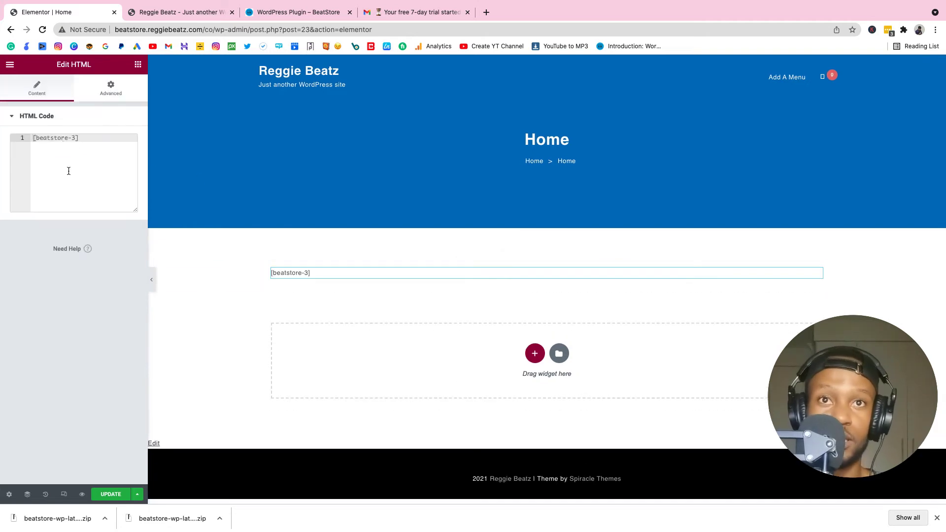
Preview the Home page and test the beat player by playing and pausing Slick Talk
left_click(82, 495)
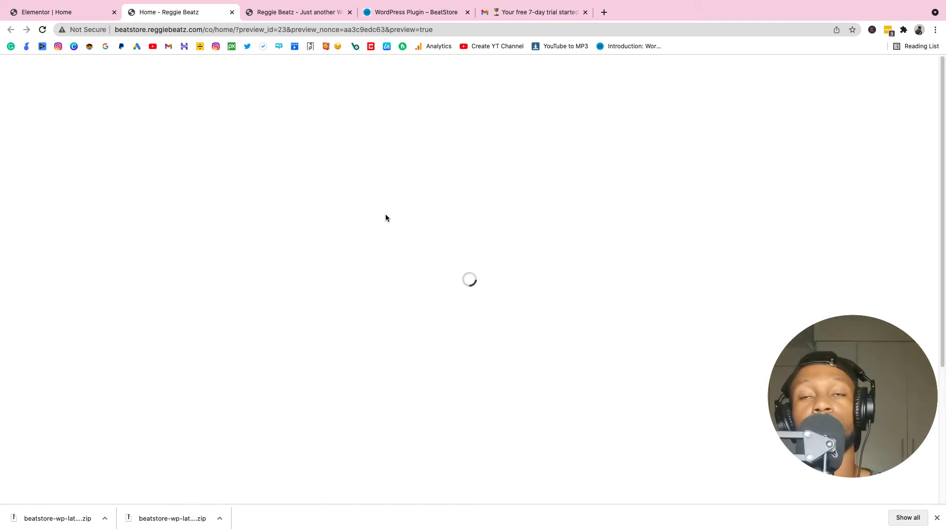
scroll(403, 215, "down", 2)
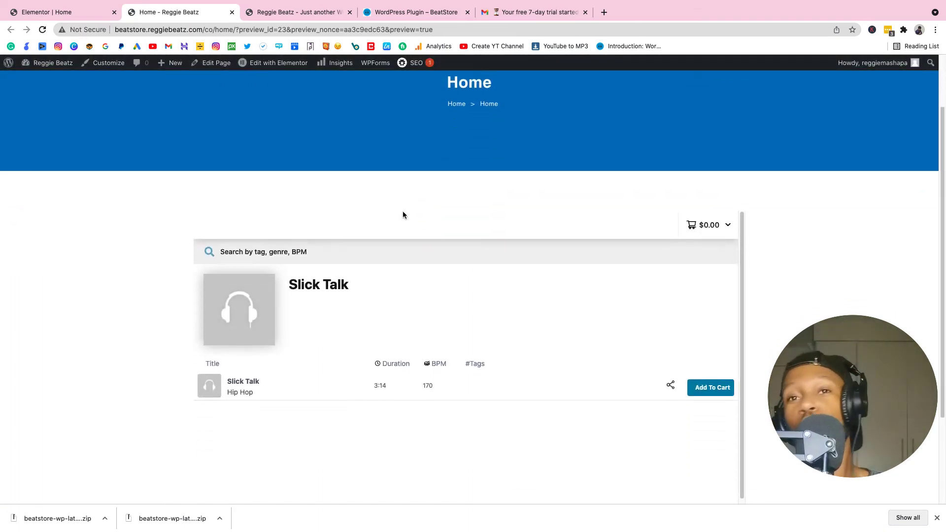
scroll(403, 213, "down", 3)
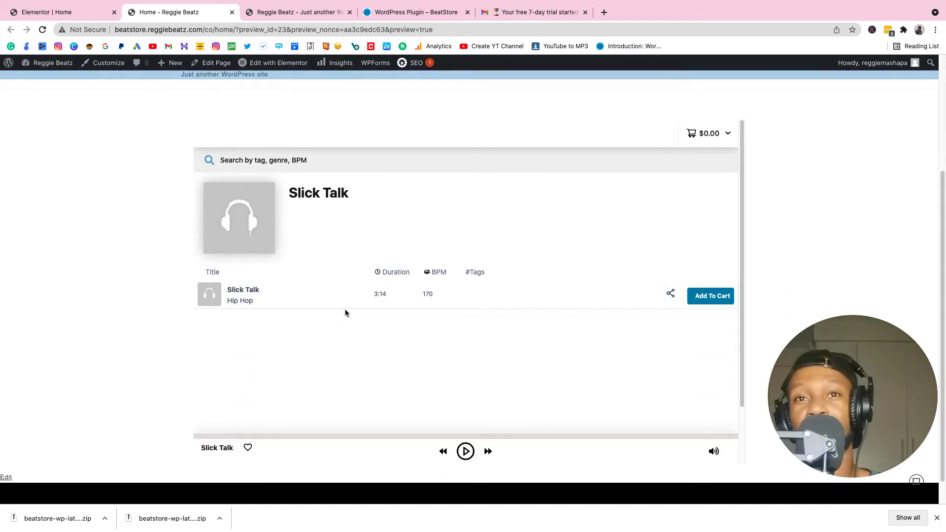
left_click(210, 296)
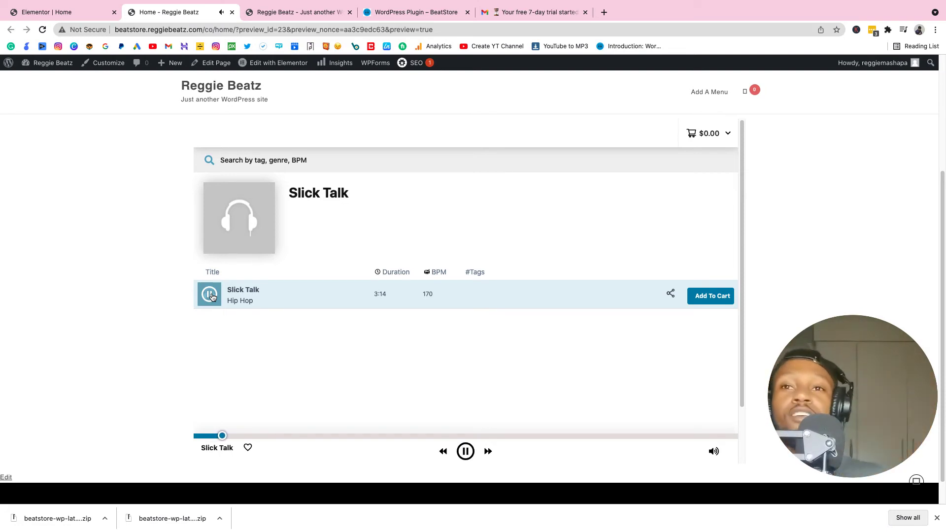
left_click(463, 454)
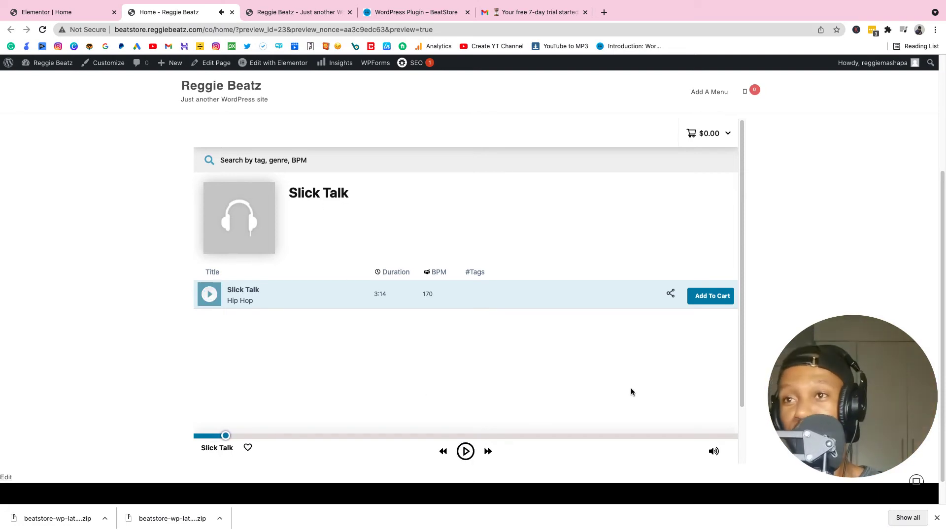
Examine the lease options offered when adding Slick Talk to the cart, close them and look over the page
left_click(717, 297)
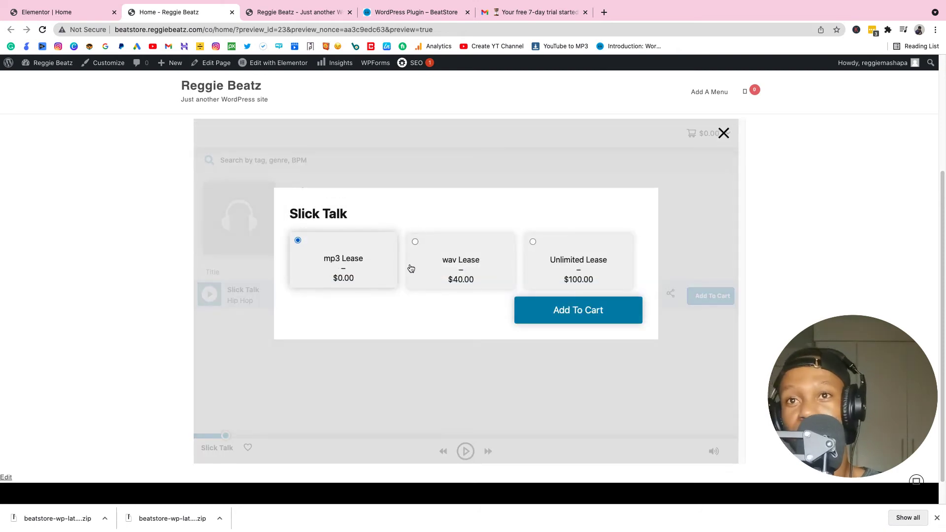
left_click(723, 133)
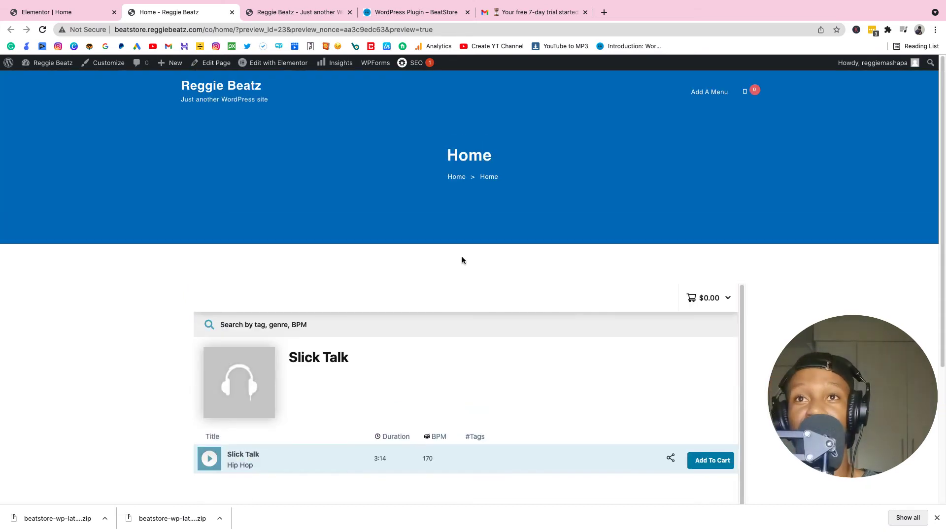
scroll(463, 306, "down", 2)
scroll(695, 312, "down", 3)
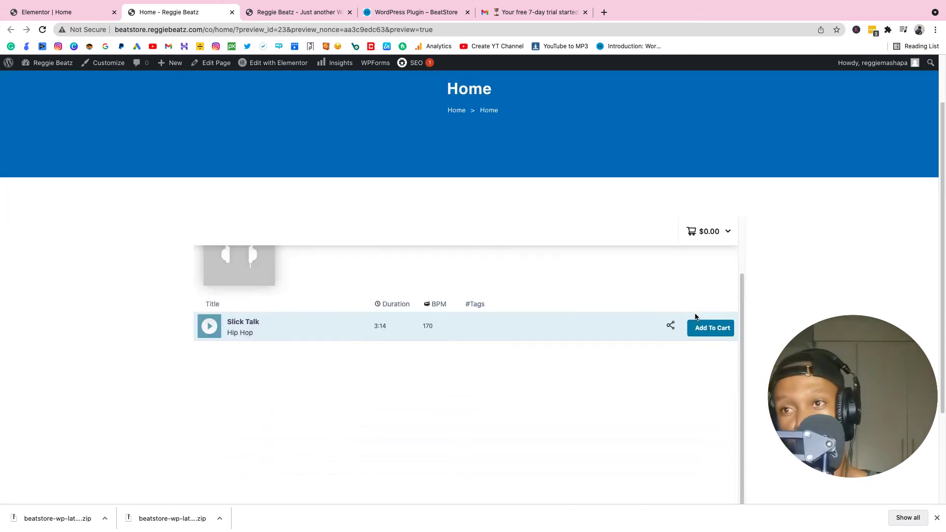
Close the Home page preview and save the updated Home page in Elementor
scroll(676, 404, "up", 3)
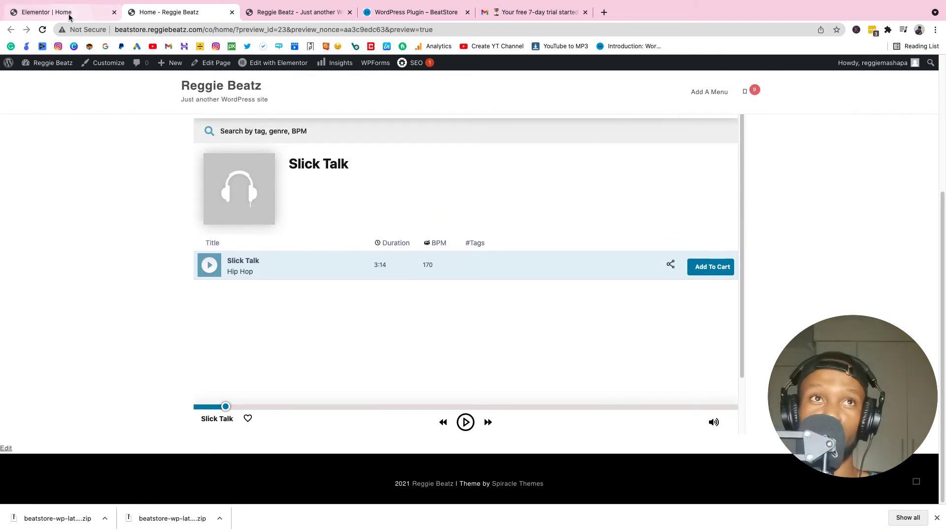
left_click(231, 13)
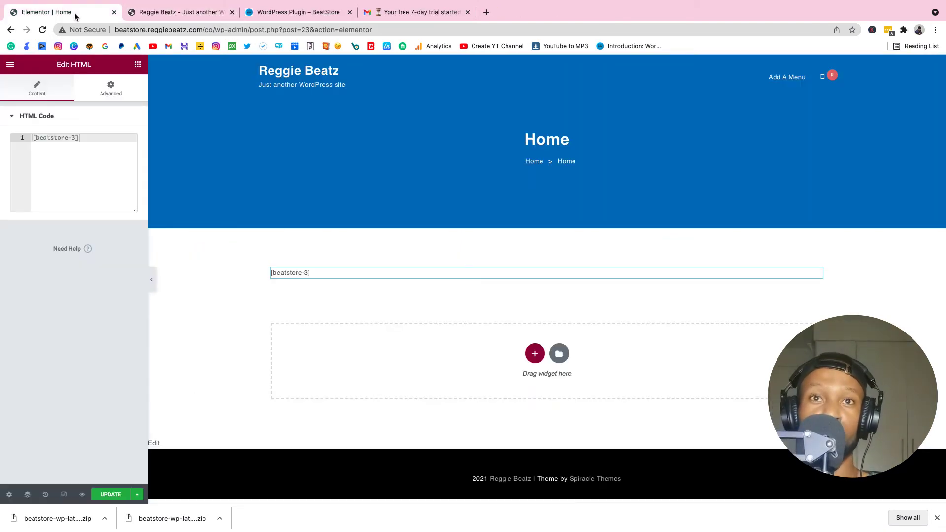
left_click(111, 494)
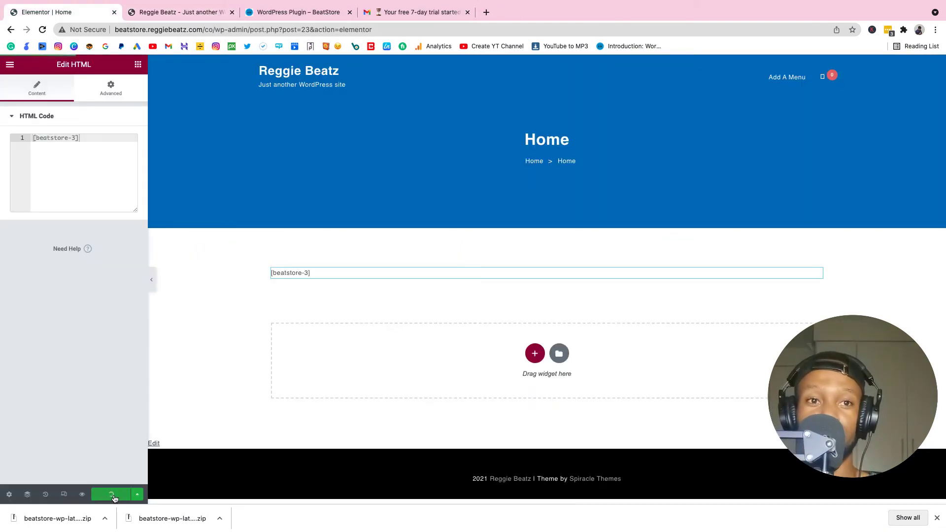
Exit Elementor to the WordPress dashboard and open the theme Customizer
left_click(9, 65)
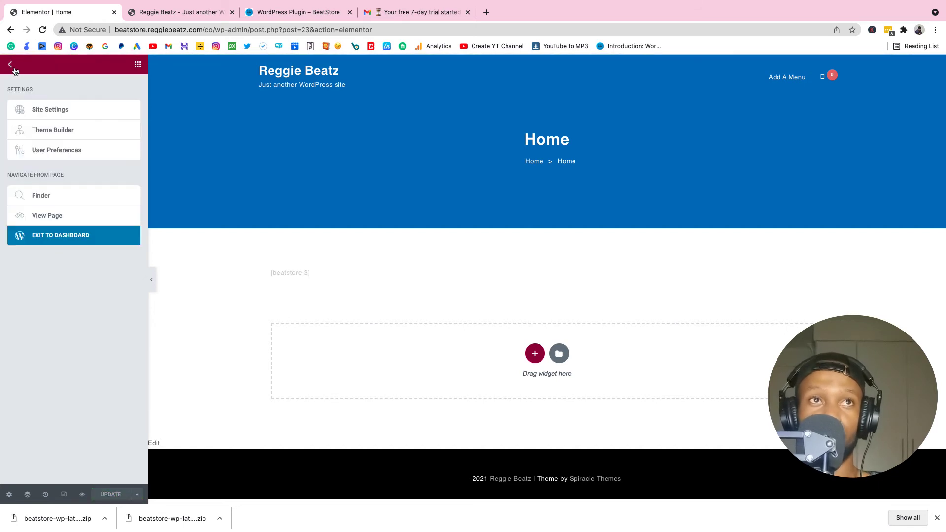
left_click(102, 241)
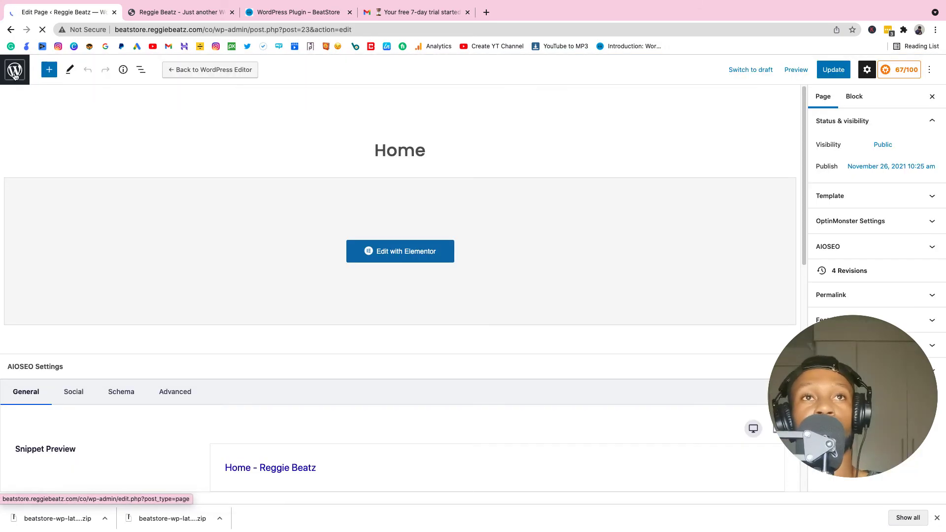
left_click(15, 71)
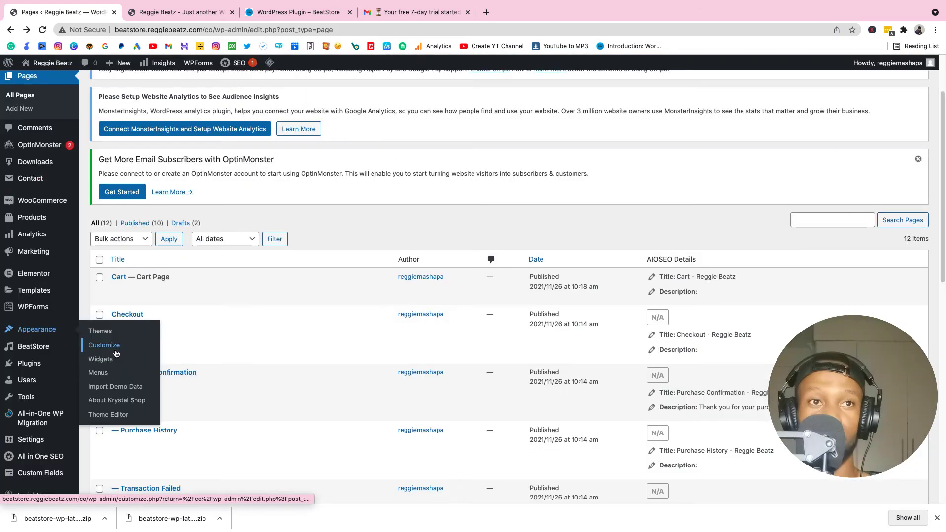
scroll(40, 148, "down", 3)
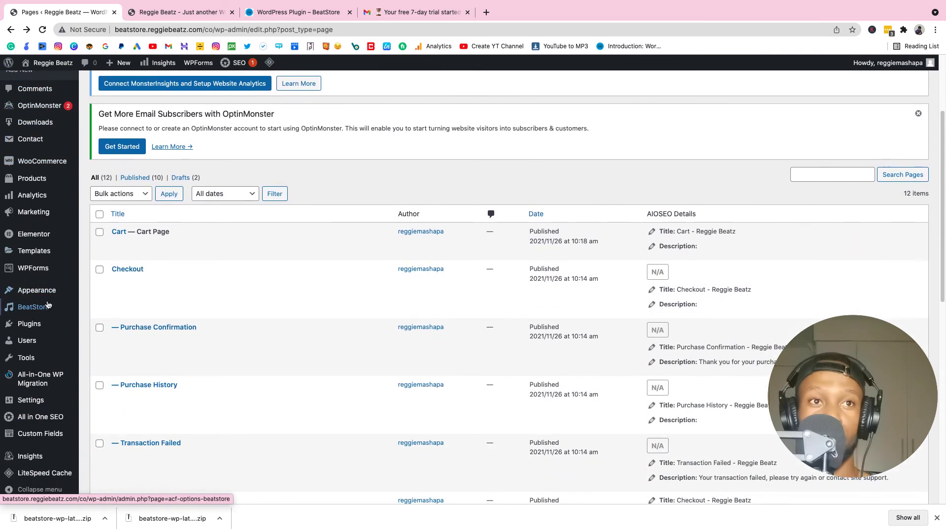
mouse_move(45, 298)
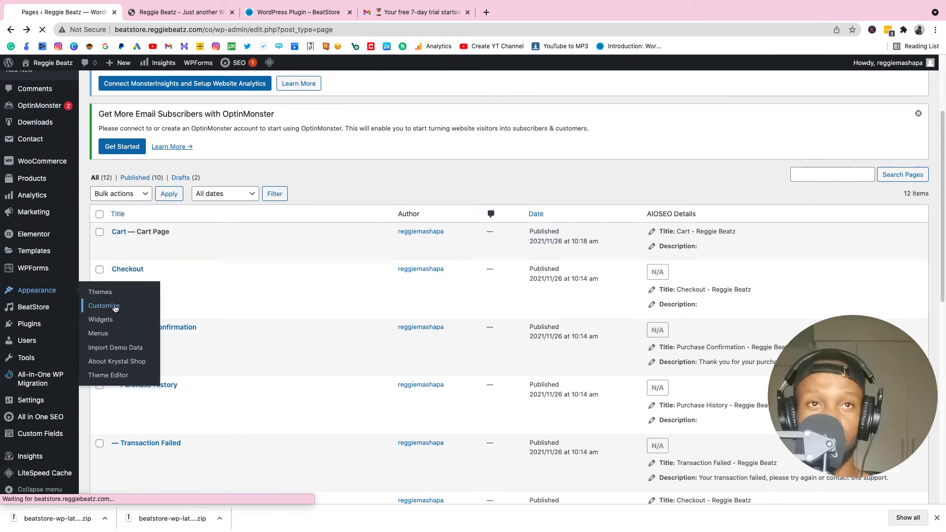
left_click(114, 307)
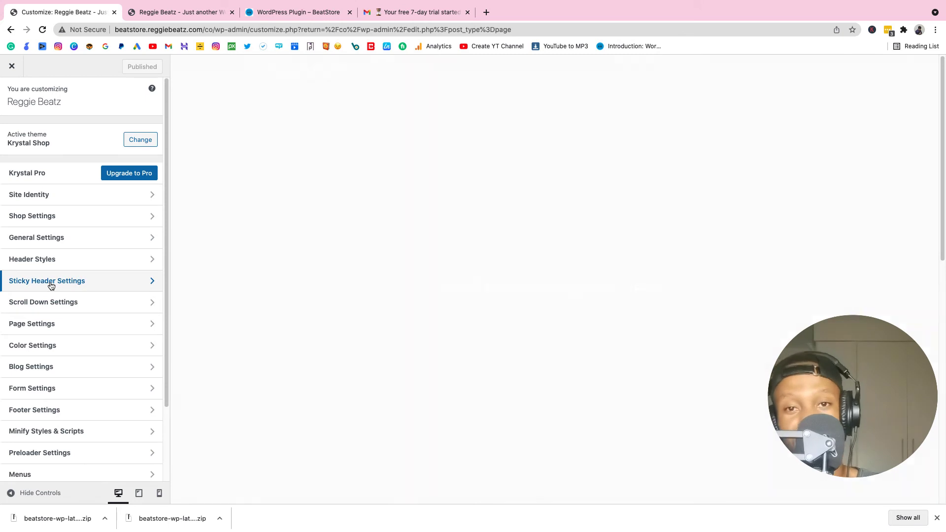
Set the site's homepage to display a static page and choose Home as that page
scroll(539, 246, "down", 3)
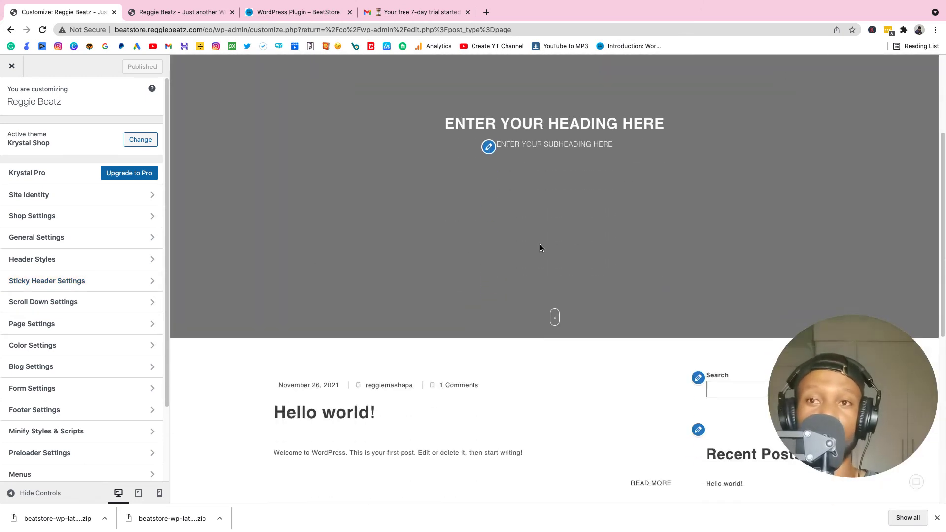
scroll(540, 246, "down", 5)
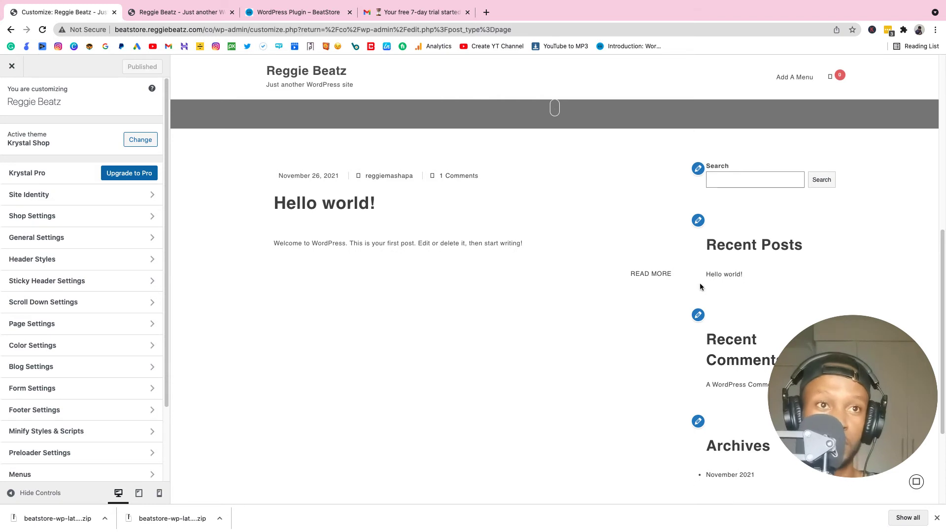
scroll(44, 236, "down", 2)
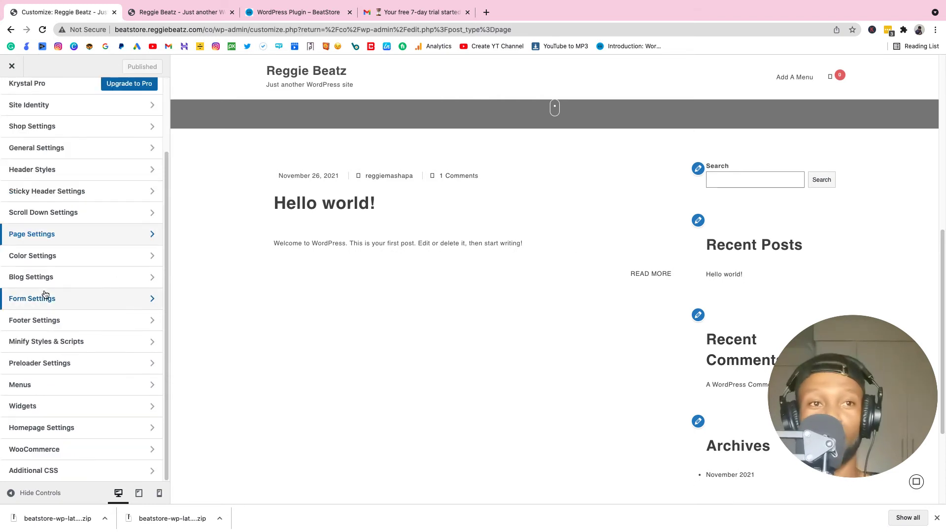
left_click(86, 428)
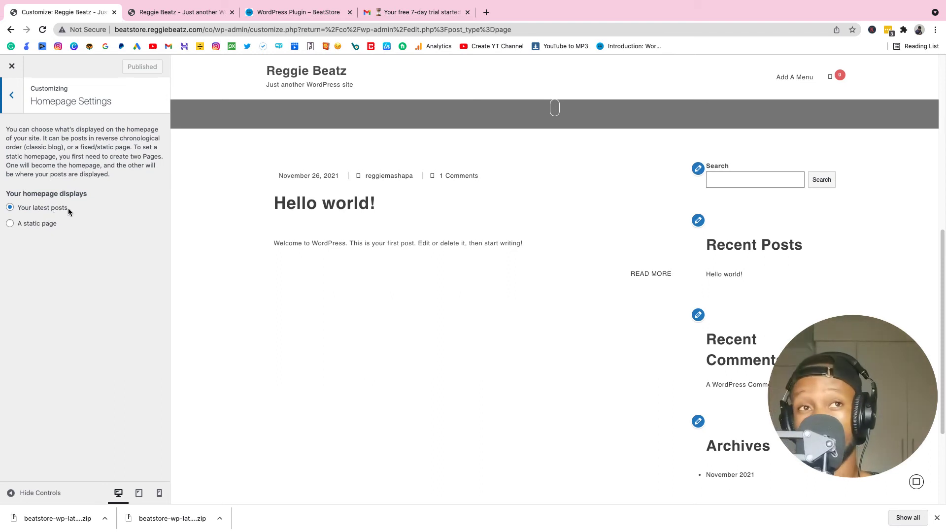
left_click(44, 227)
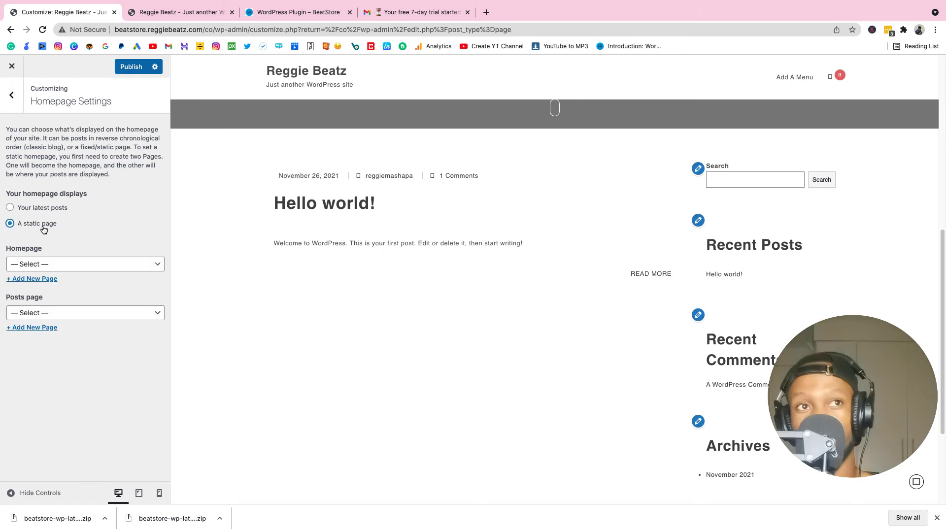
left_click(32, 265)
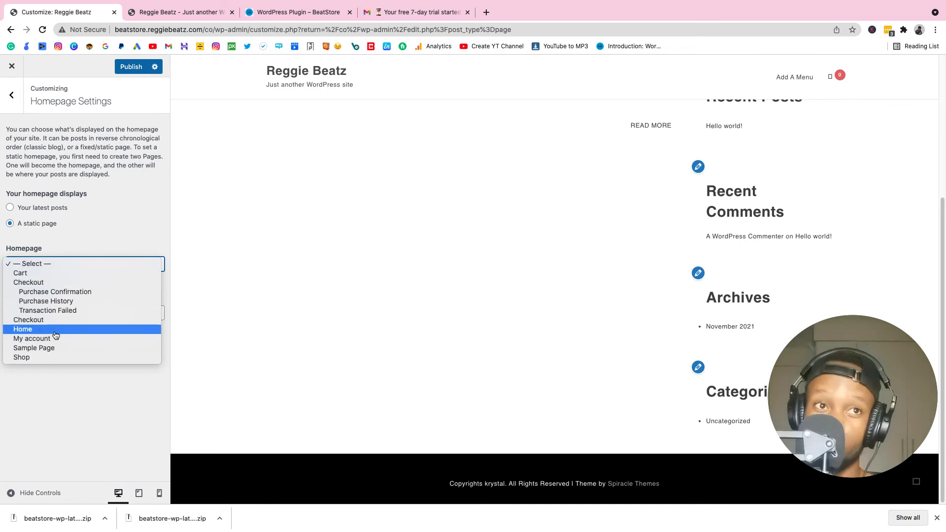
left_click(56, 334)
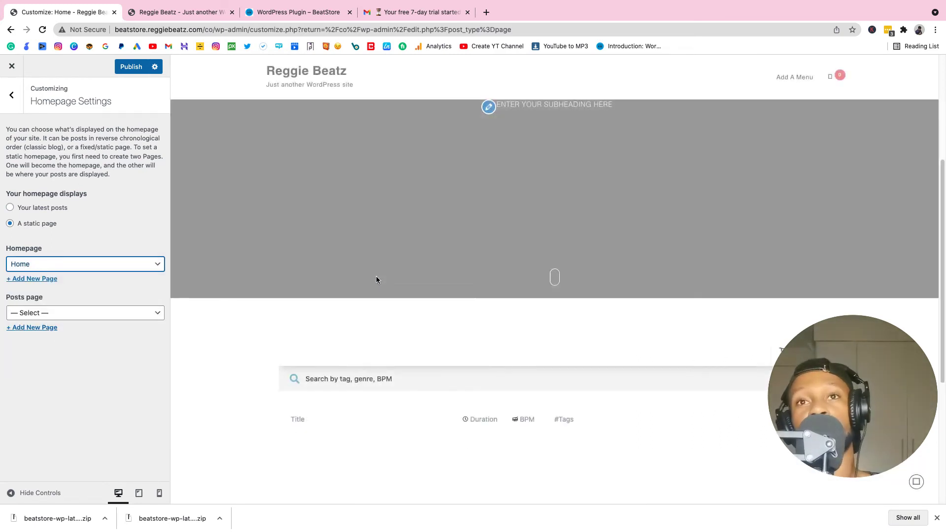
Look over the beat player in the homepage preview and display the share URL for Slick Talk
scroll(468, 325, "down", 3)
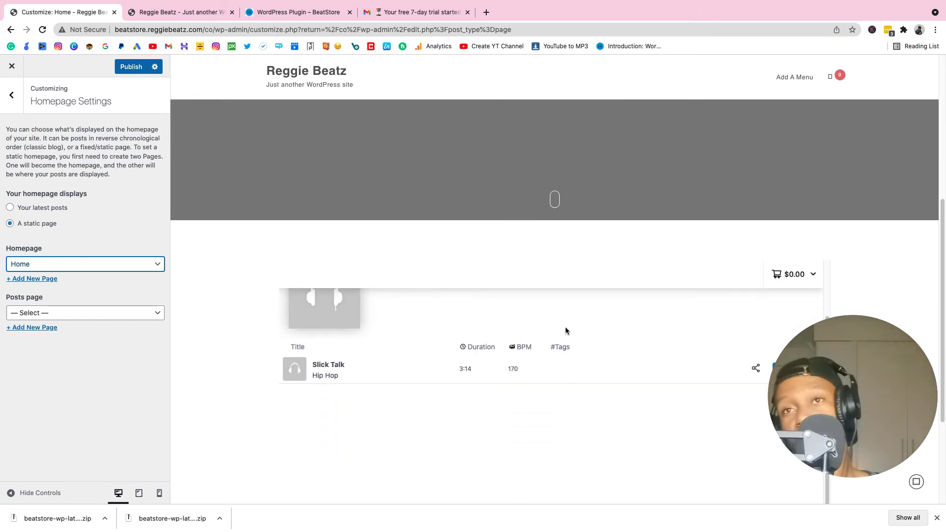
scroll(548, 352, "down", 5)
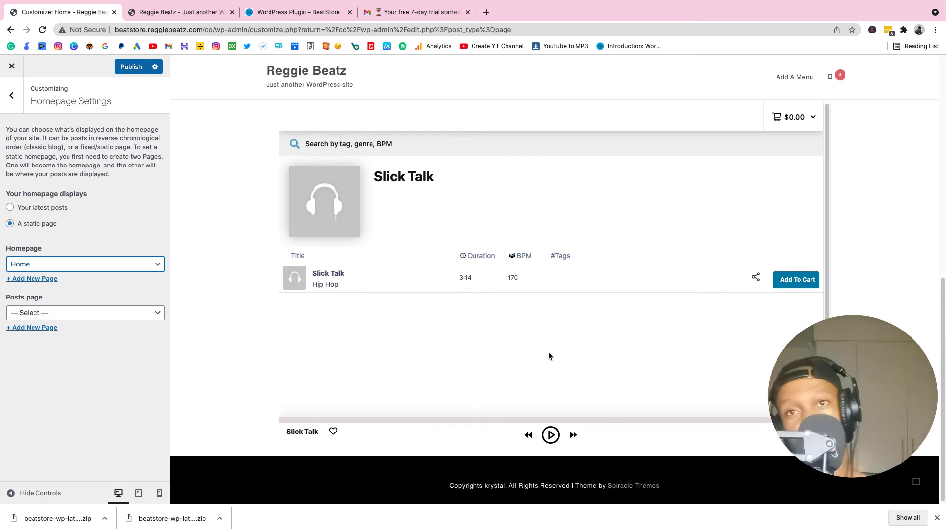
left_click(756, 276)
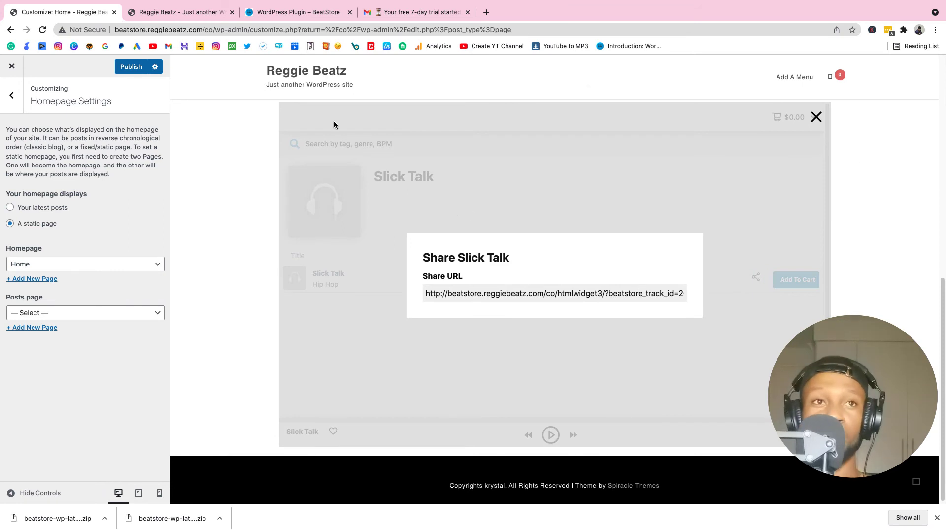
Upload Small-Budget-Studio-Monitors-Setup.jpeg as the home background image in the General Settings and check it in the preview
left_click(12, 97)
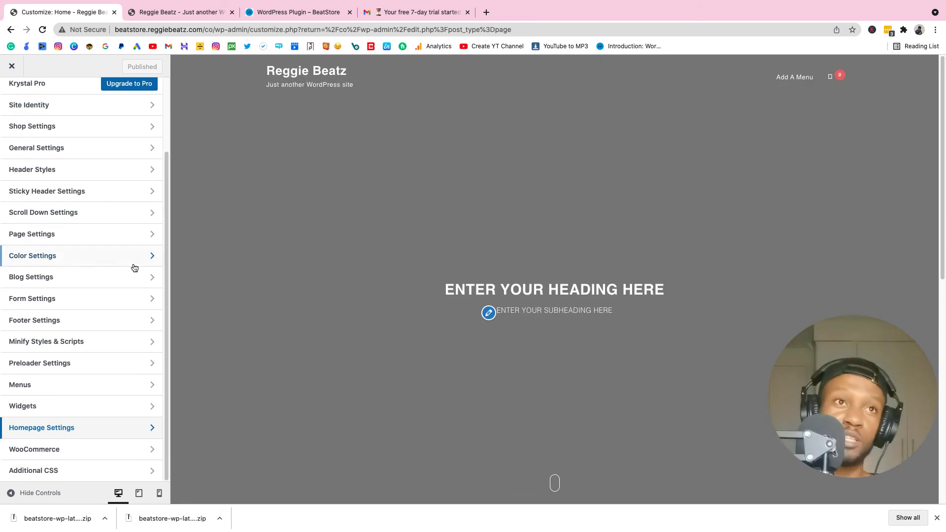
scroll(74, 236, "up", 3)
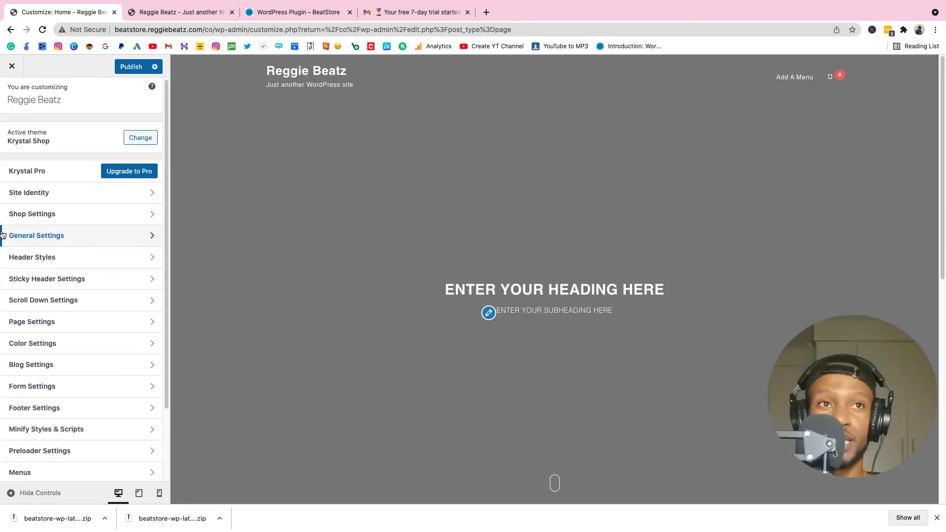
left_click(49, 236)
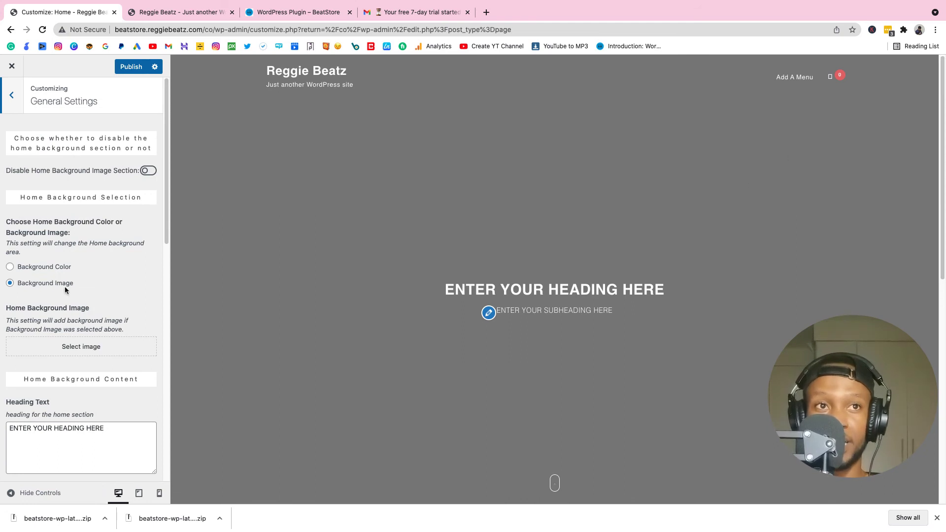
left_click(92, 350)
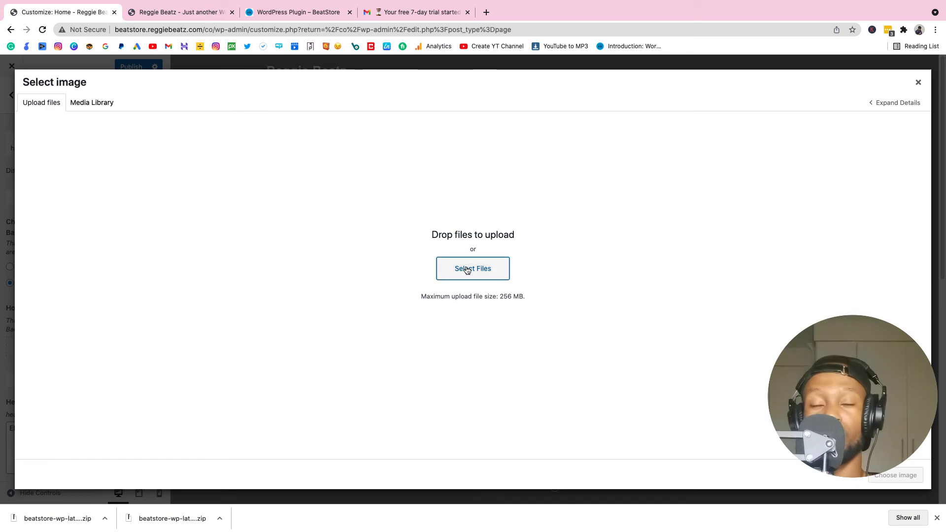
left_click(467, 270)
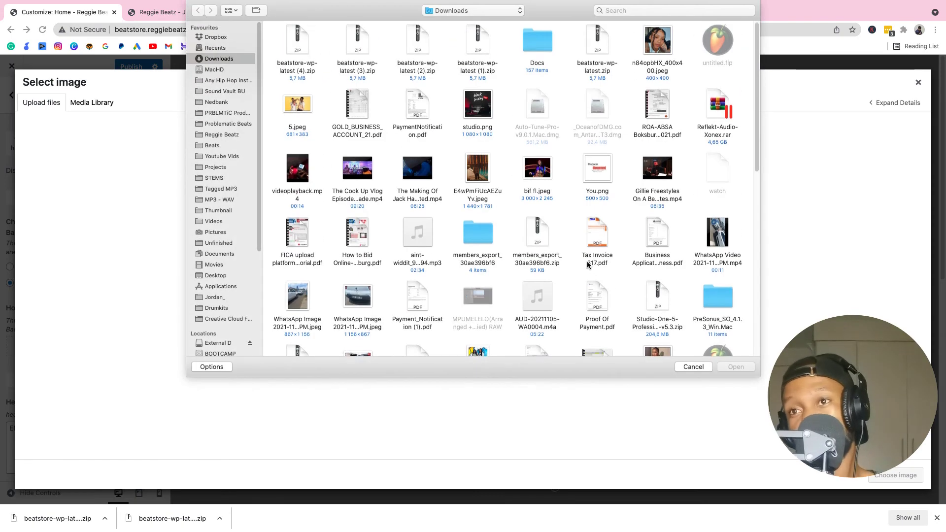
scroll(587, 264, "down", 5)
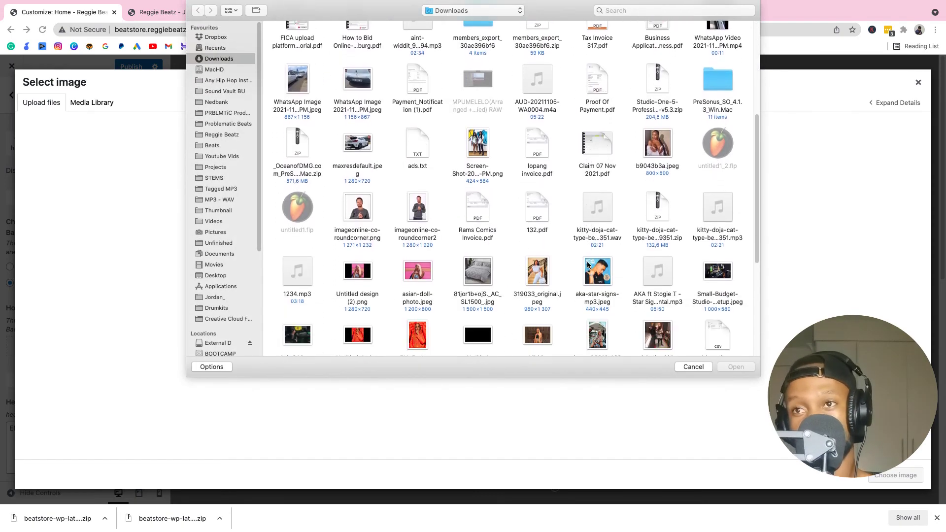
left_click(720, 274)
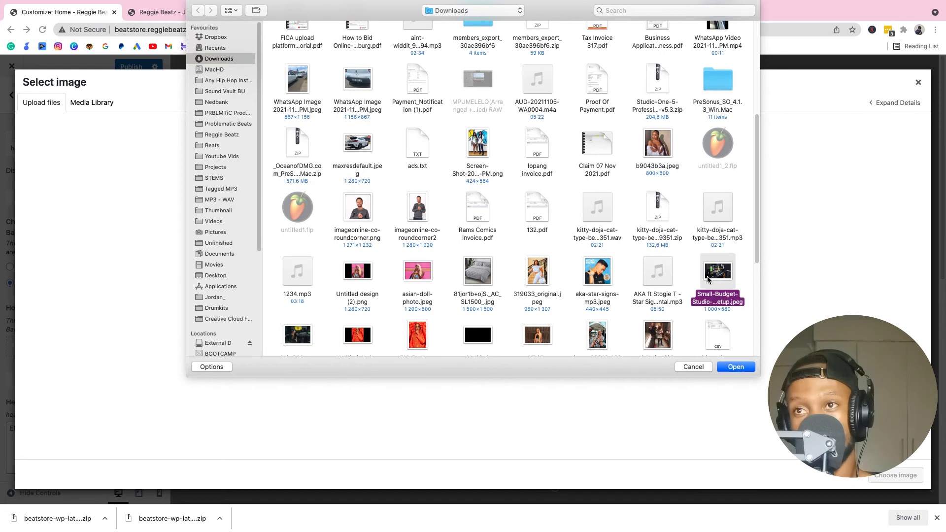
left_click(736, 367)
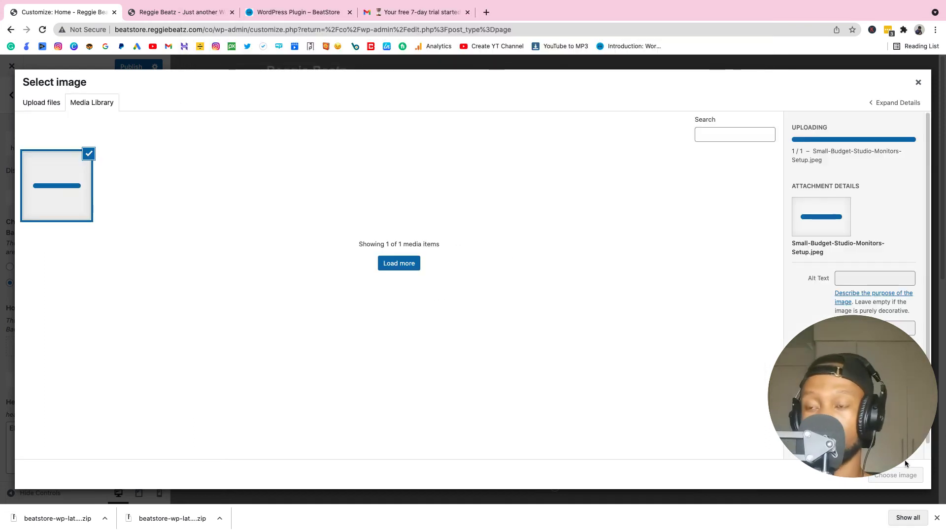
left_click(895, 474)
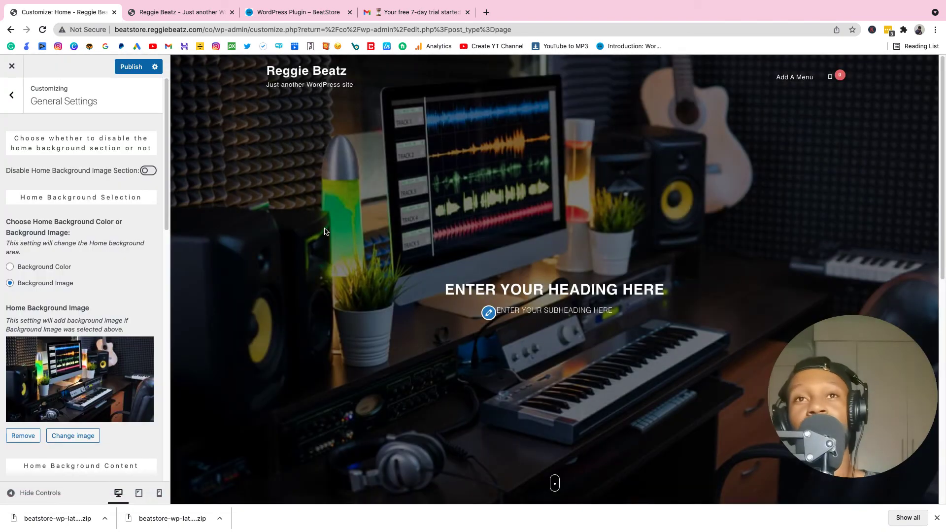
scroll(450, 277, "down", 5)
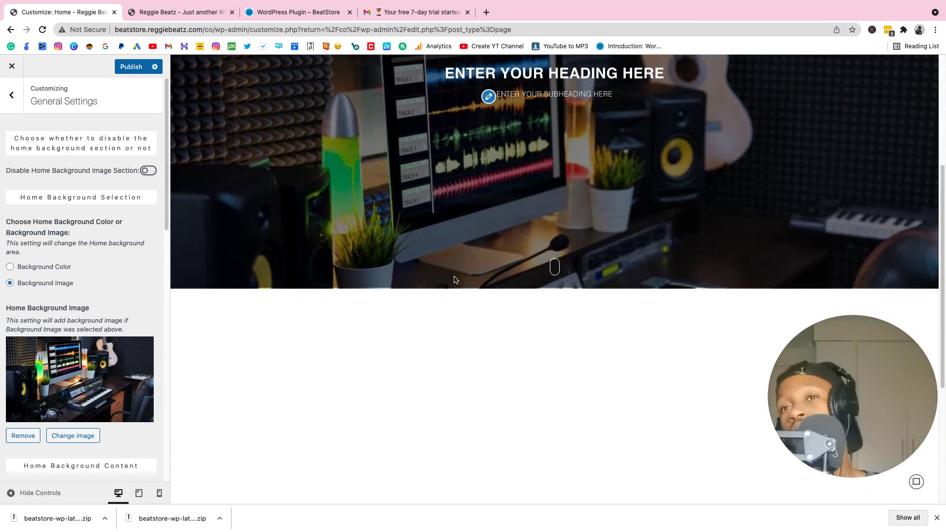
scroll(454, 280, "up", 5)
Set the home section's heading text to "Reggie Beatz" and its subheading text to "Buy 2 Get 1 FREE"
scroll(66, 276, "down", 2)
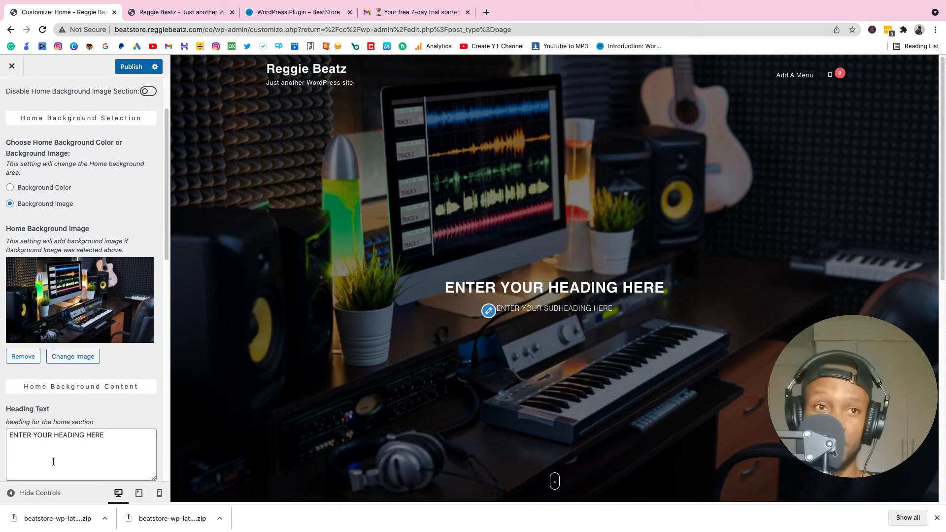
left_click_drag(124, 437, 0, 432)
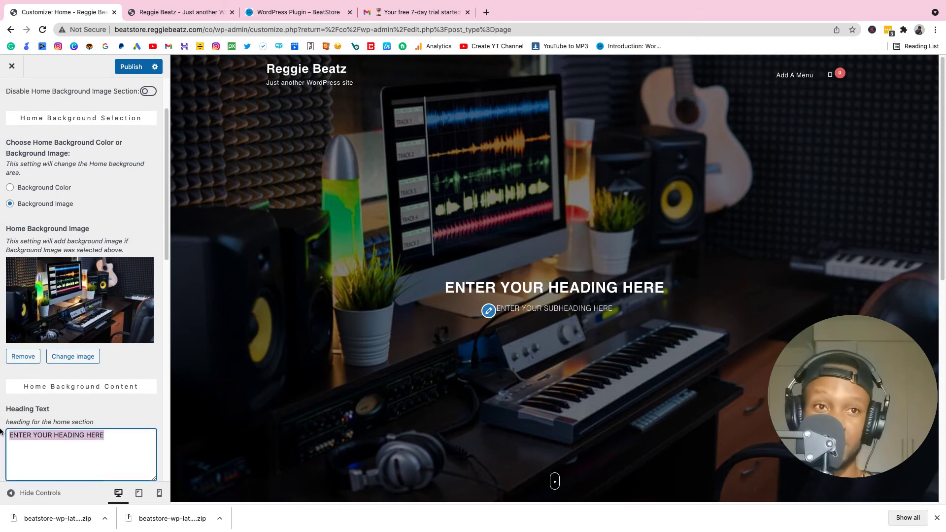
type("Reggie Beatz")
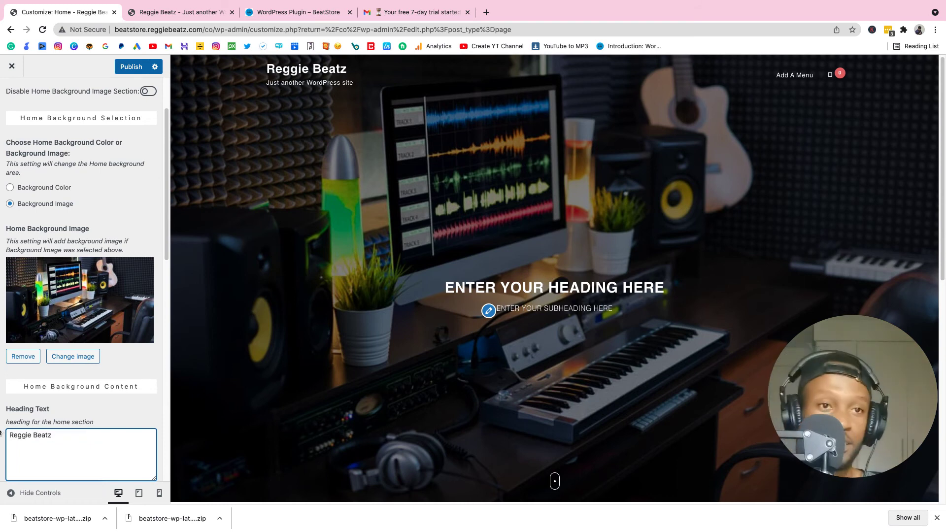
scroll(39, 409, "down", 3)
left_click_drag(124, 367, 6, 357)
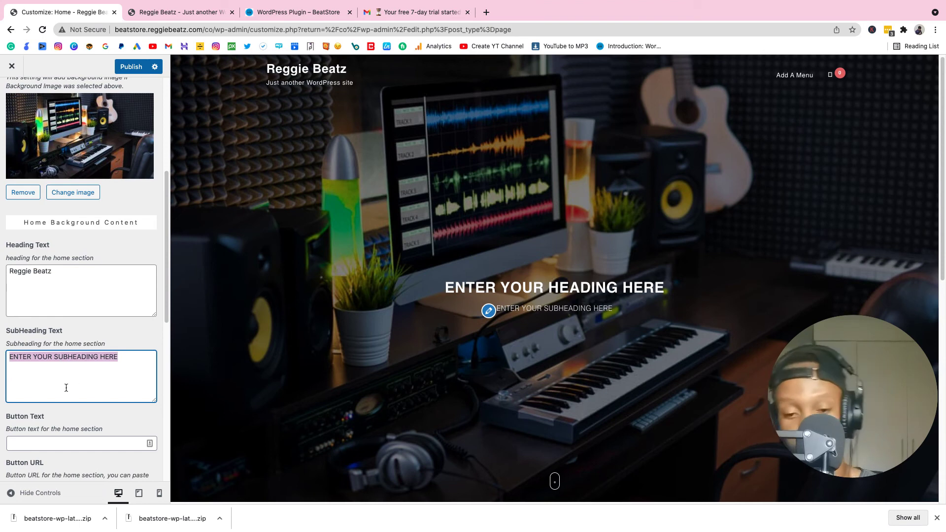
type("Buy 2 Get 1 FREE")
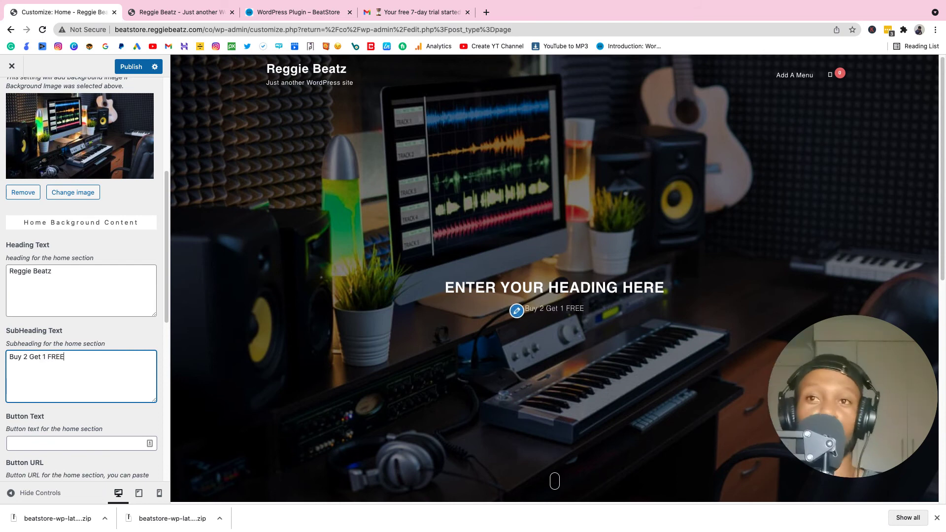
scroll(141, 367, "down", 3)
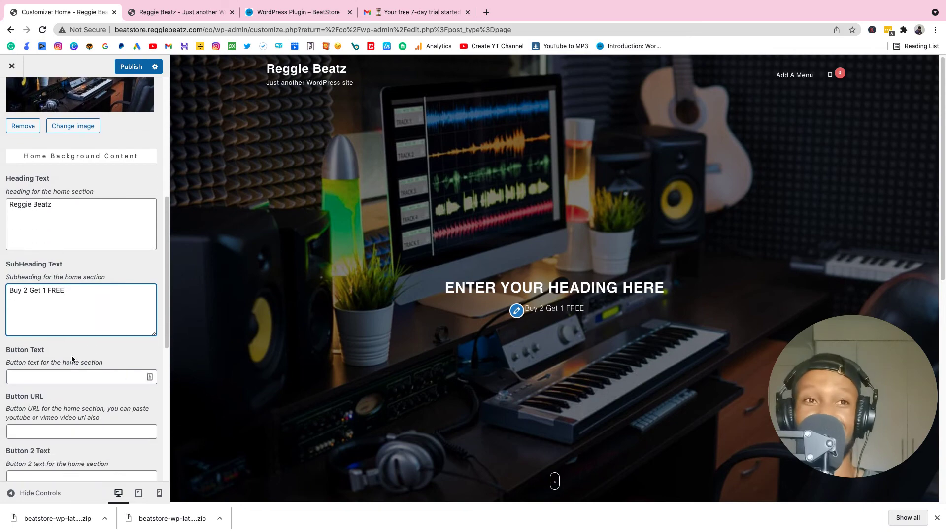
Set the home section's first button text to "Listen to beats" and its button URL to "#Beats"
left_click(59, 375)
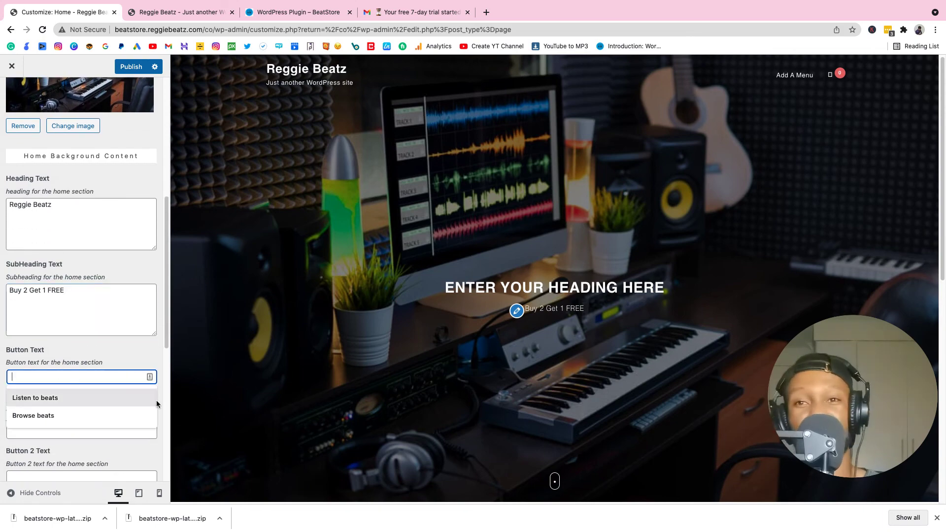
left_click(59, 397)
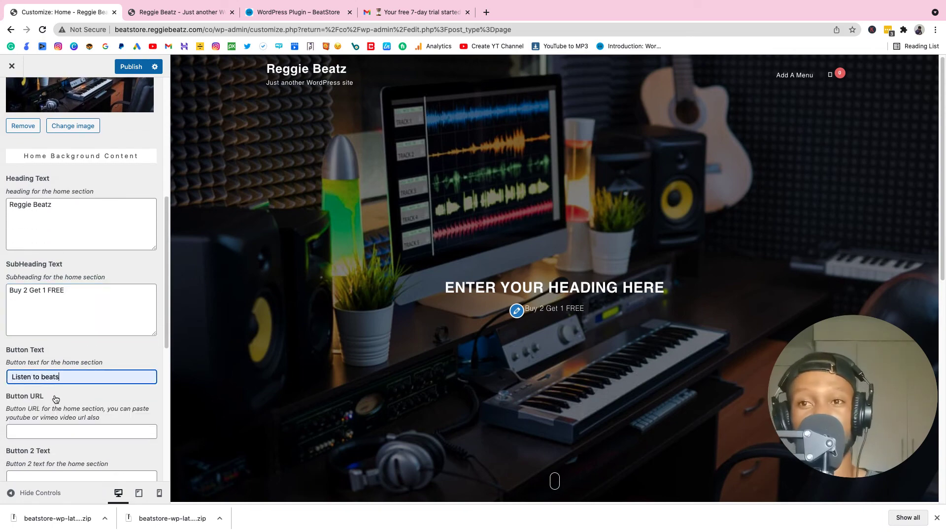
scroll(48, 375, "down", 2)
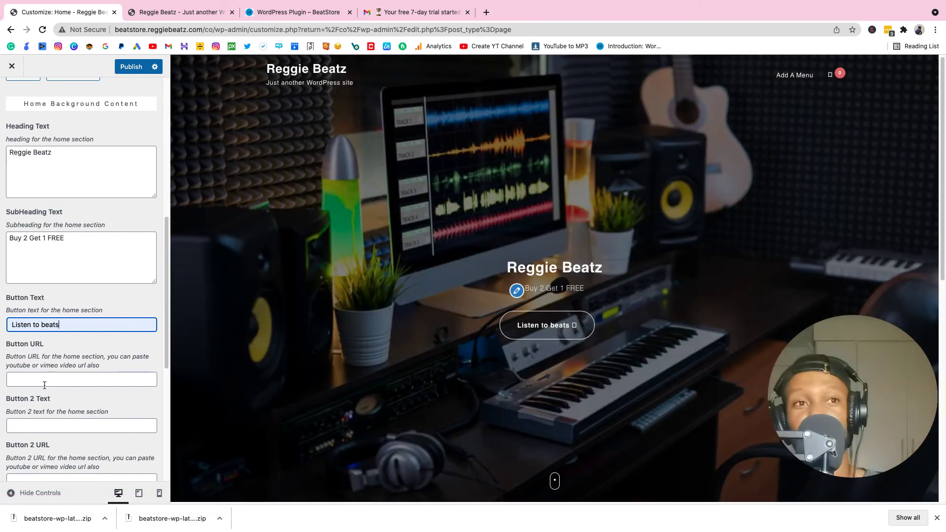
left_click(44, 384)
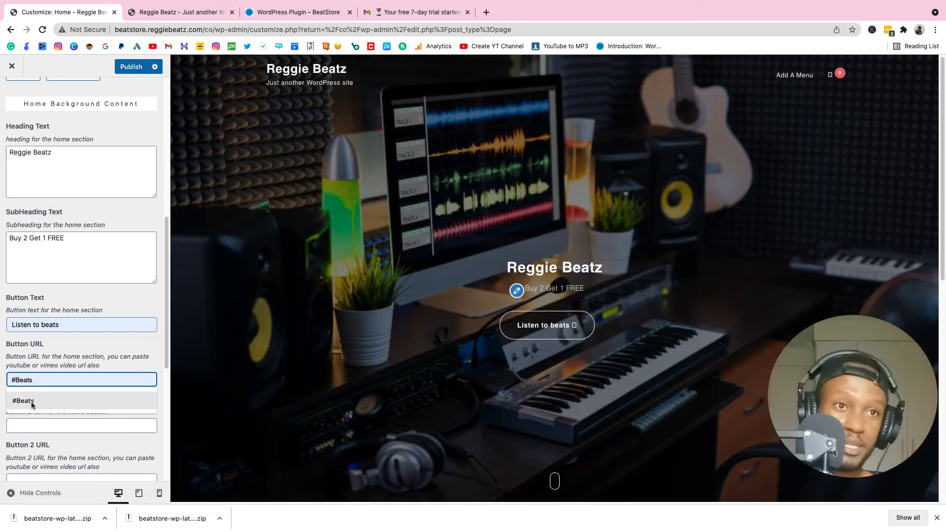
left_click(29, 401)
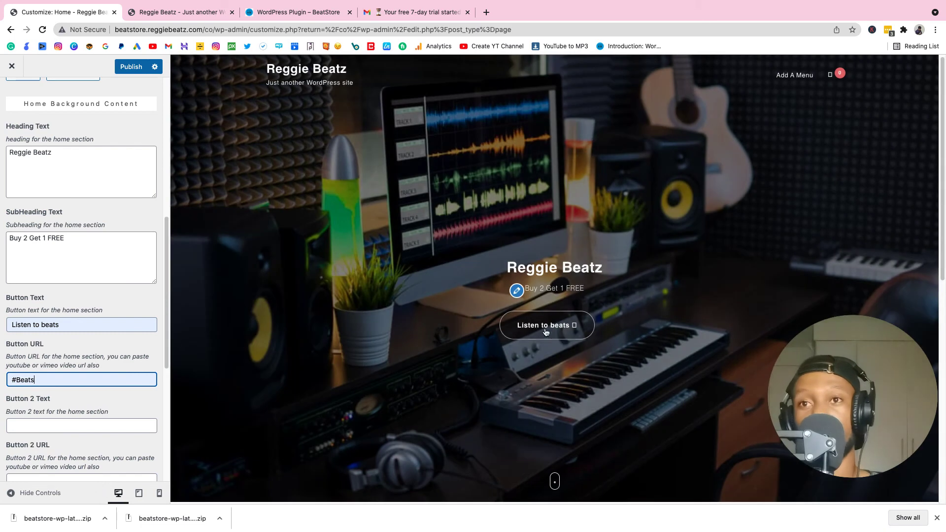
scroll(27, 316, "down", 1)
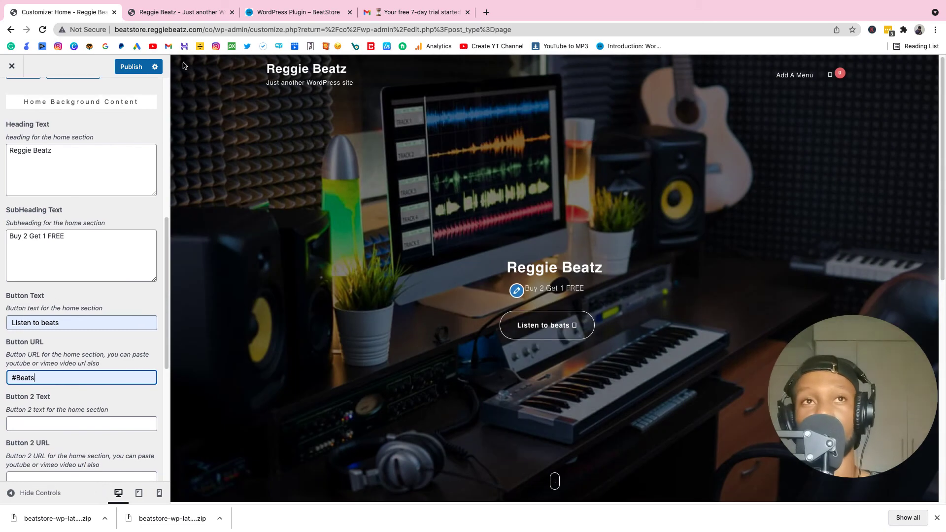
Publish the homepage customizations, leave the customizer and visit the live site
left_click(129, 68)
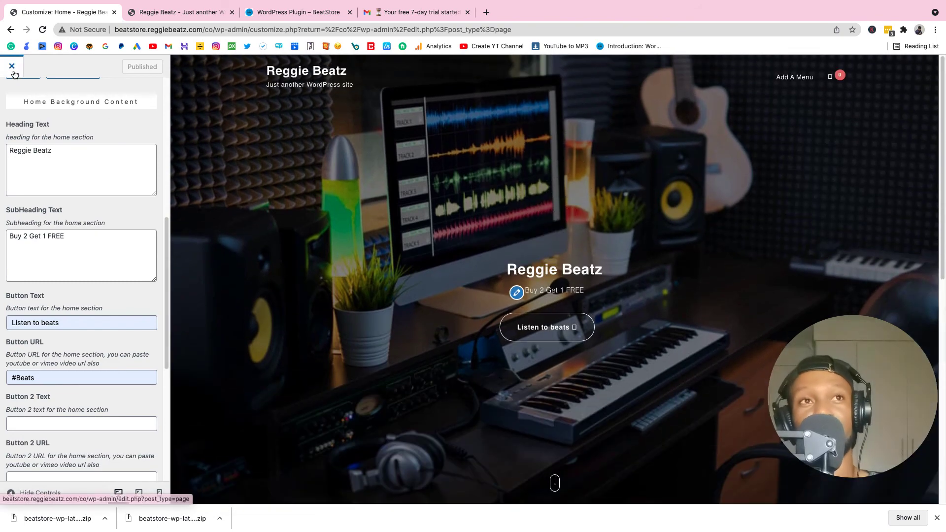
left_click(14, 74)
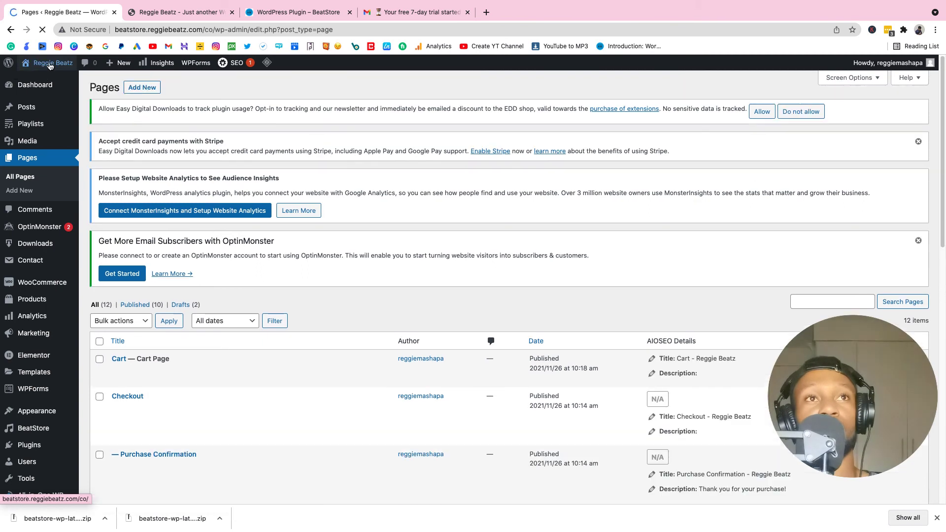
mouse_move(44, 66)
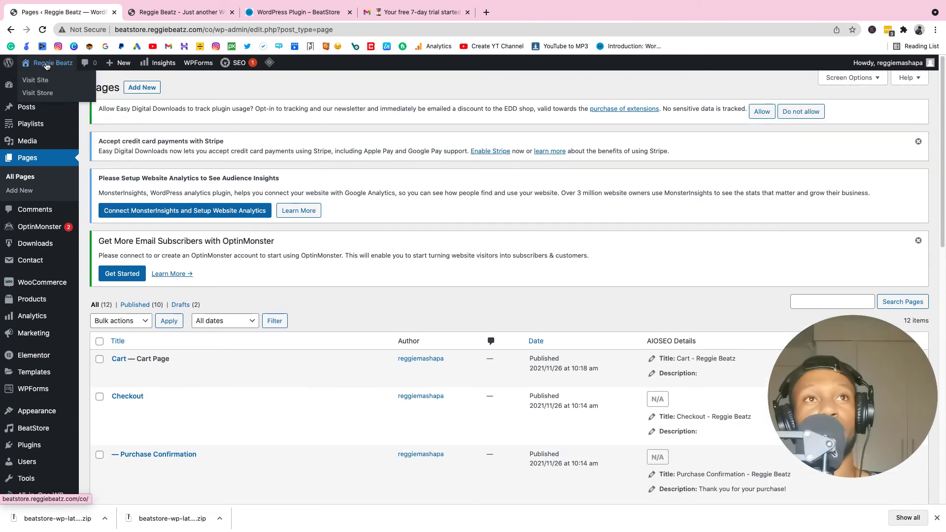
left_click(43, 80)
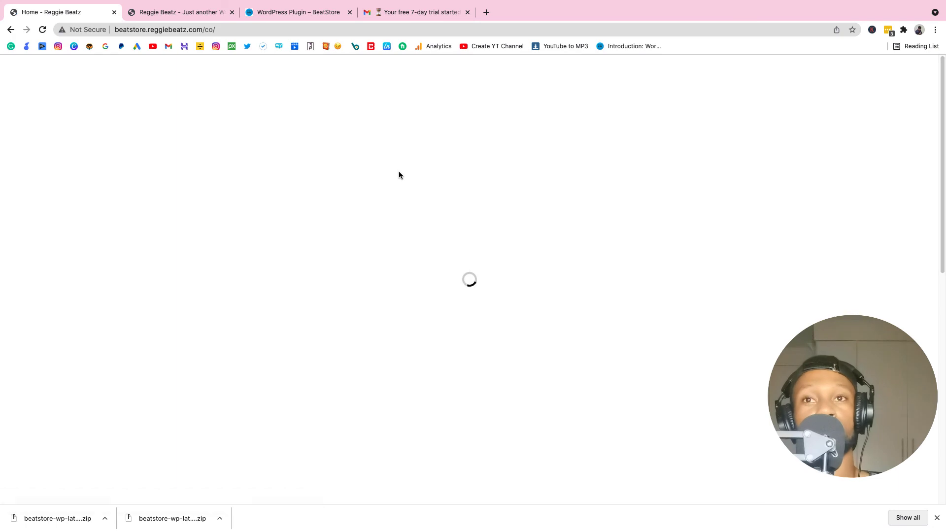
Look over the homepage down to the beat player and test the "Listen to beats" button
scroll(564, 209, "down", 6)
scroll(563, 209, "down", 3)
scroll(541, 298, "down", 1)
scroll(541, 297, "up", 1)
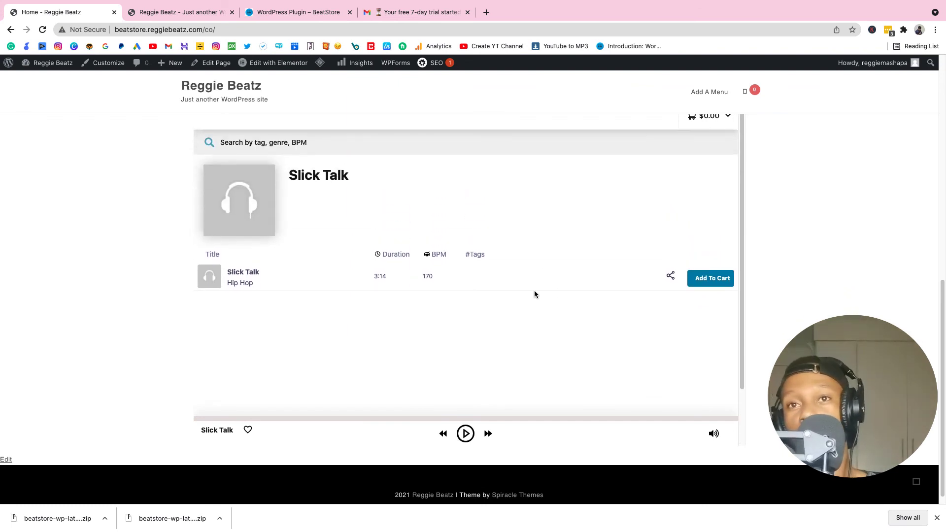
scroll(495, 287, "up", 1)
scroll(527, 303, "up", 5)
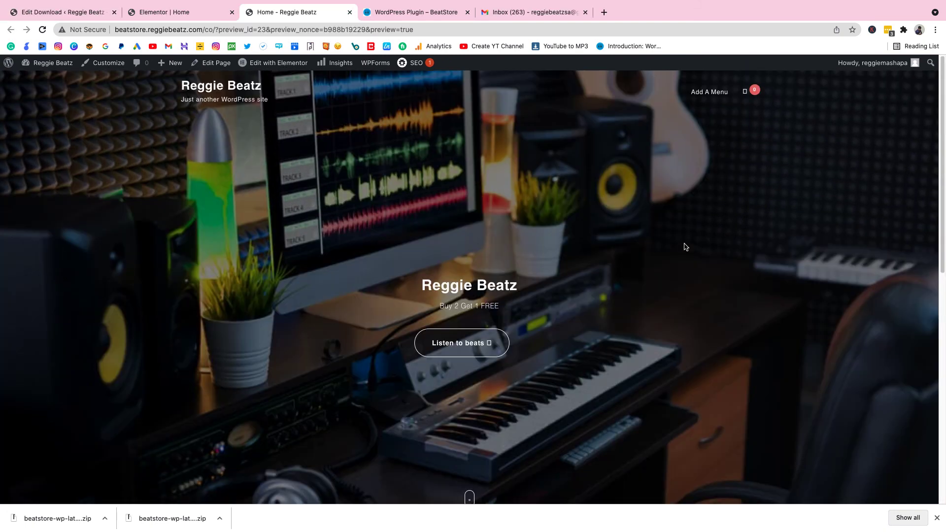
left_click(479, 352)
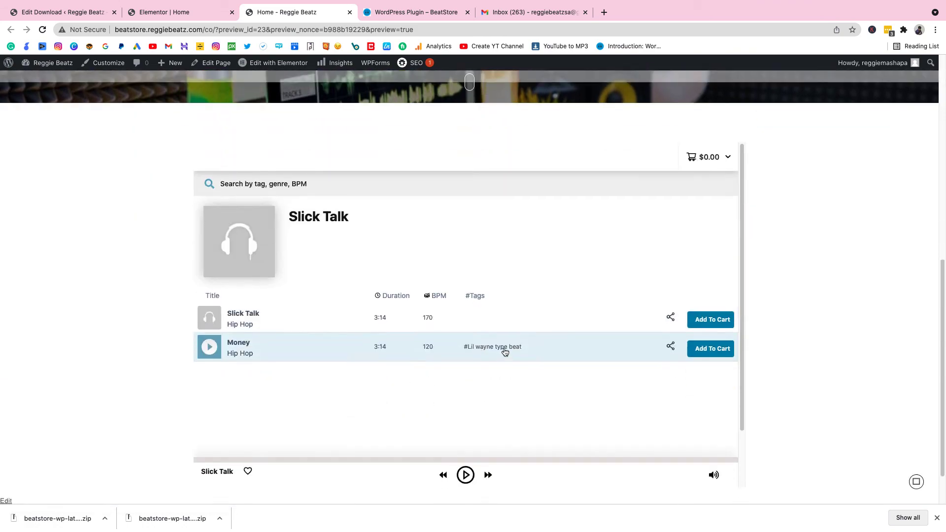
scroll(437, 249, "up", 10)
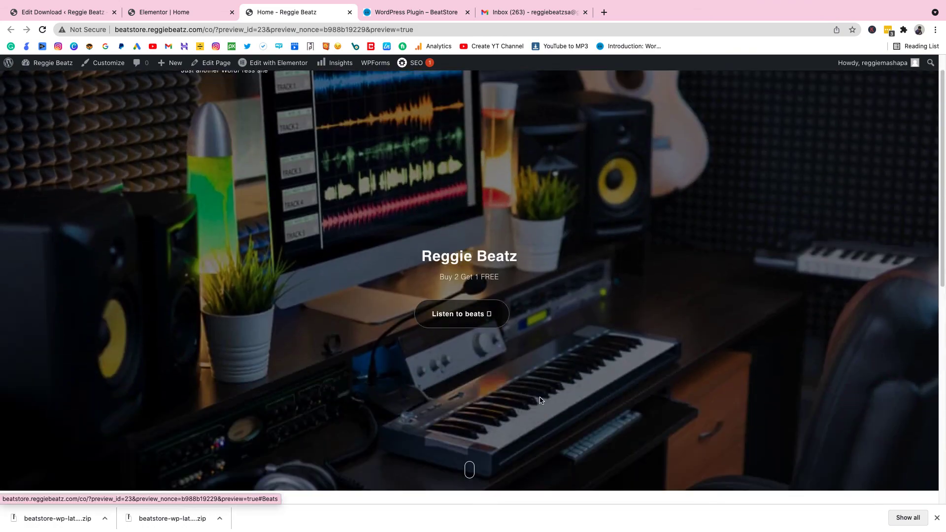
scroll(628, 407, "up", 1)
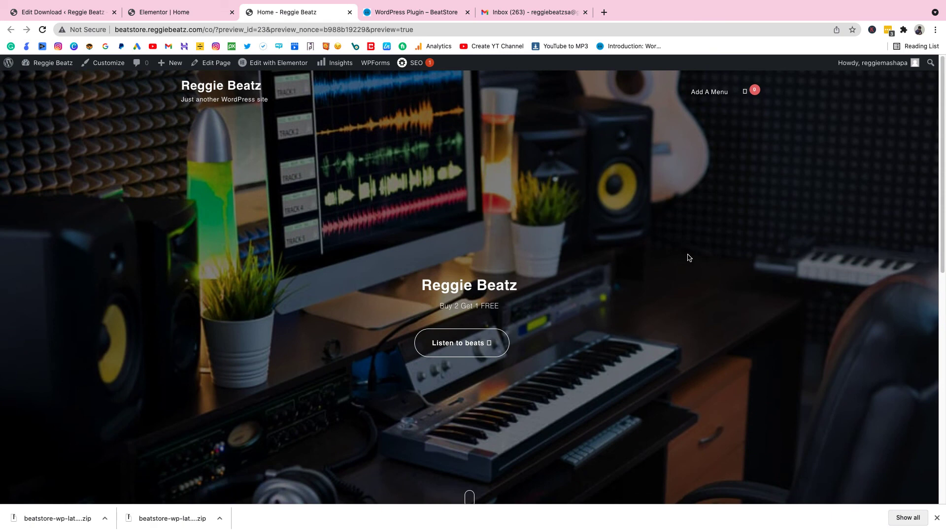
Edit the Home page with Elementor, give the [beatstore-3] HTML widget the CSS ID "Beats" and update the page
left_click(278, 62)
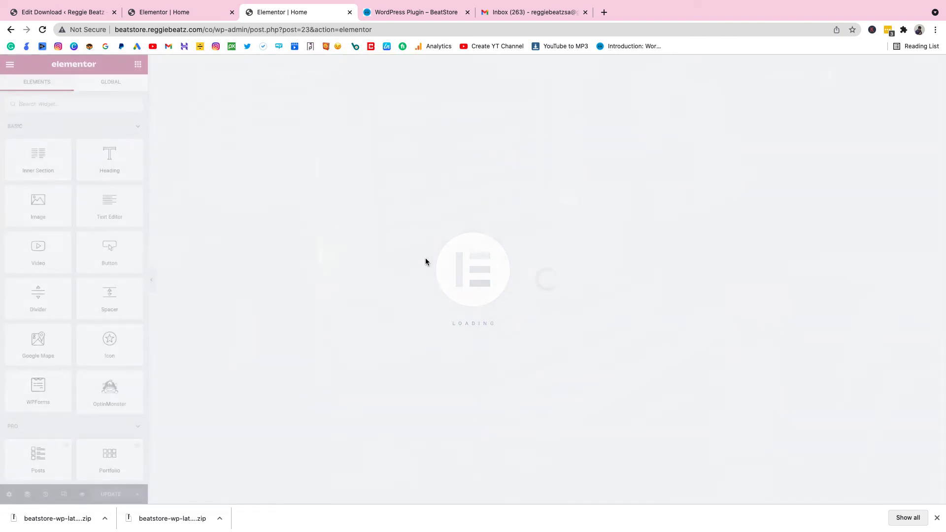
scroll(426, 261, "down", 3)
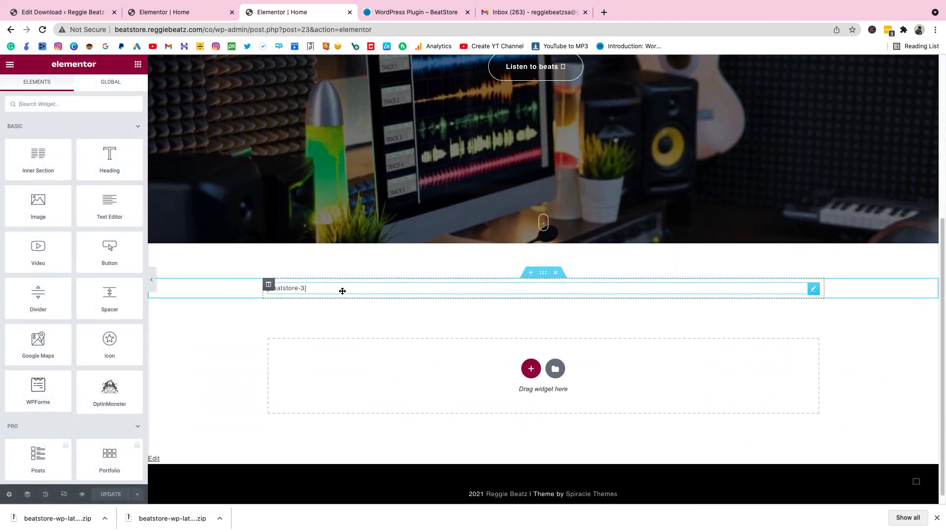
left_click(384, 292)
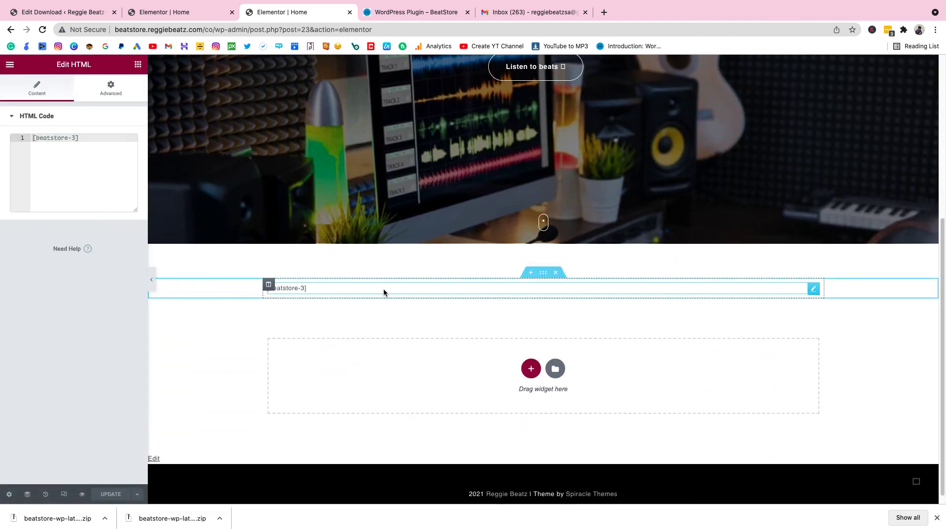
left_click(111, 89)
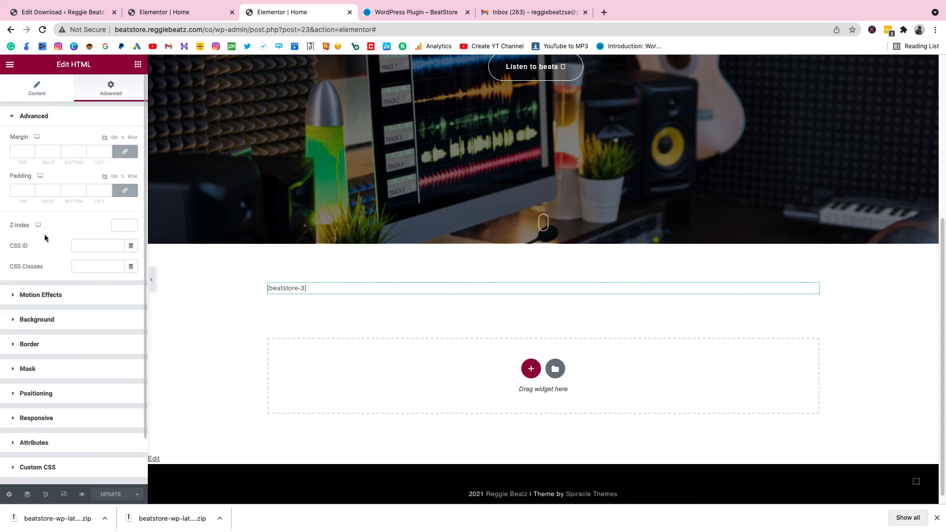
left_click(75, 246)
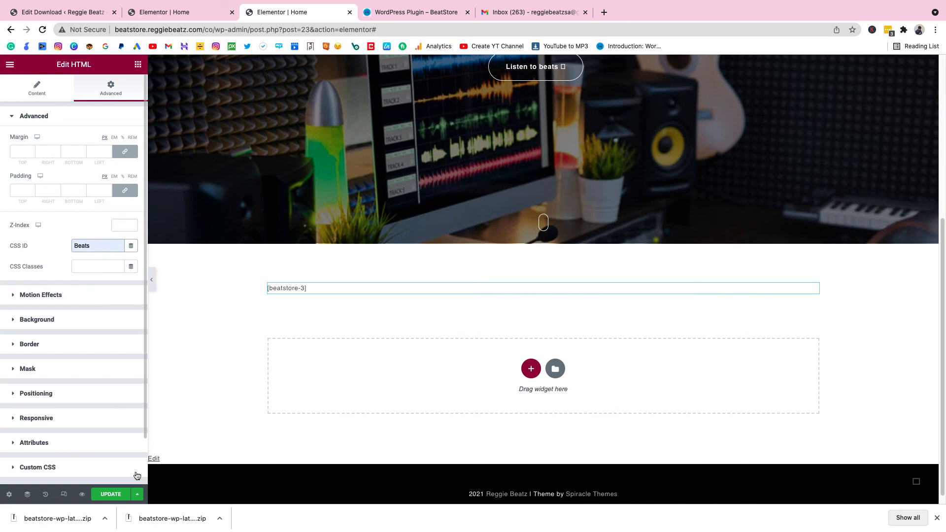
left_click(108, 494)
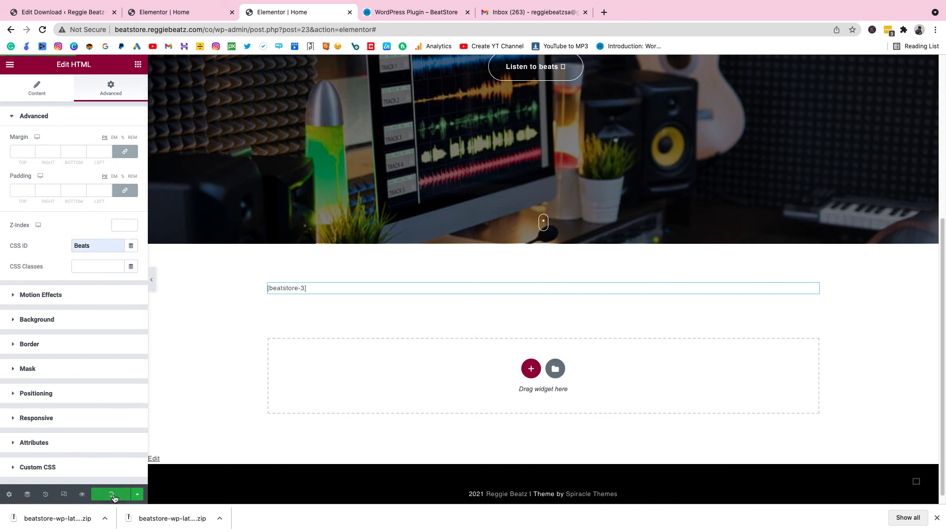
Preview the updated Home page and test that the "Listen to beats" button leads to the beat player
left_click(83, 494)
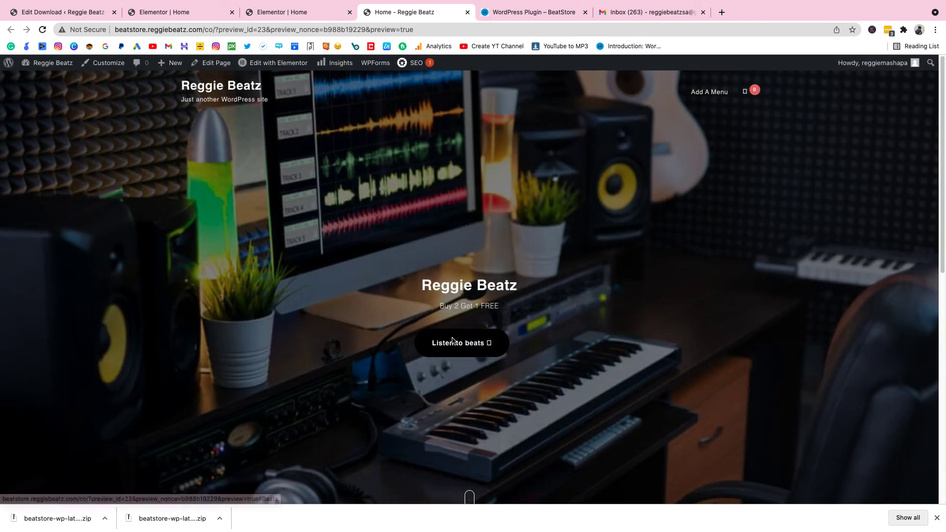
left_click(453, 341)
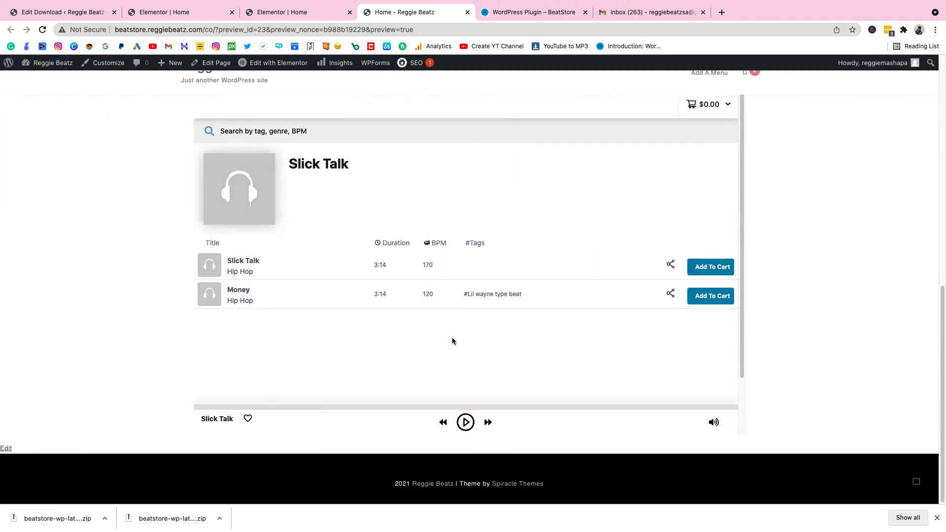
scroll(452, 337, "up", 10)
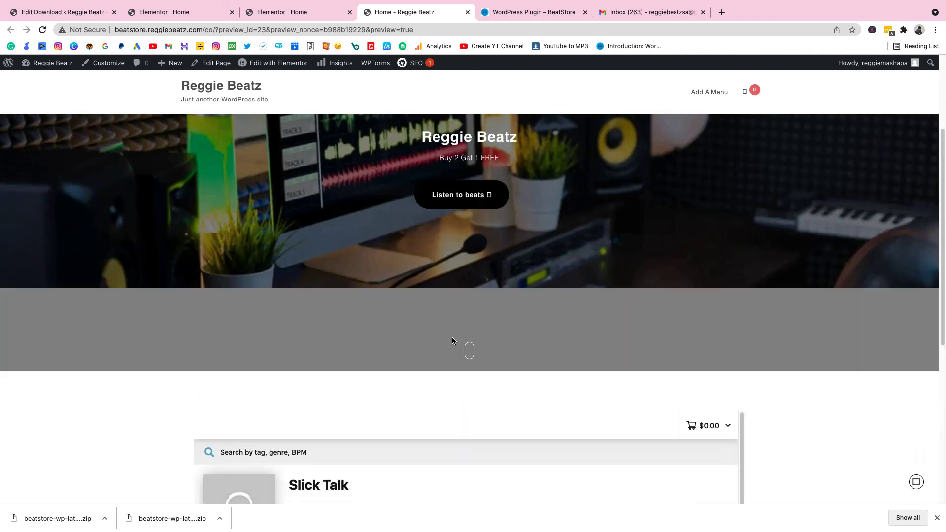
scroll(453, 341, "down", 3)
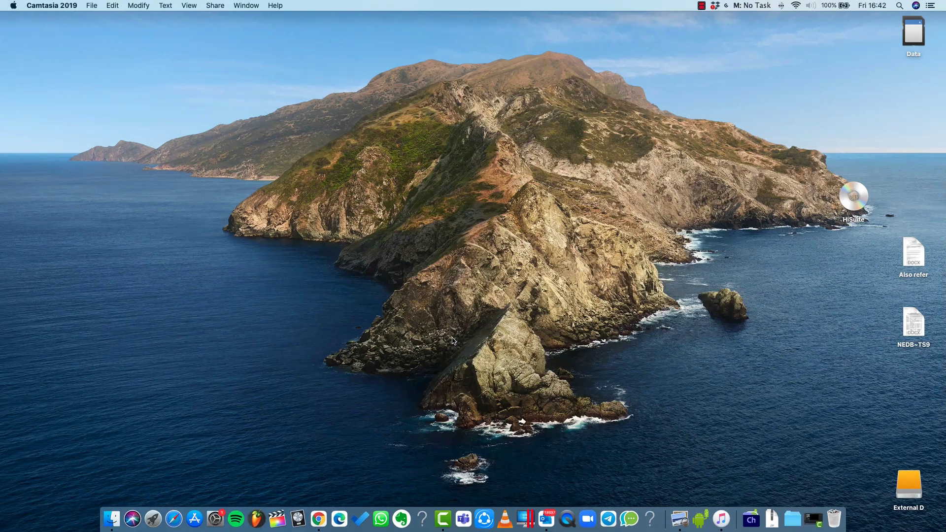
left_click(701, 5)
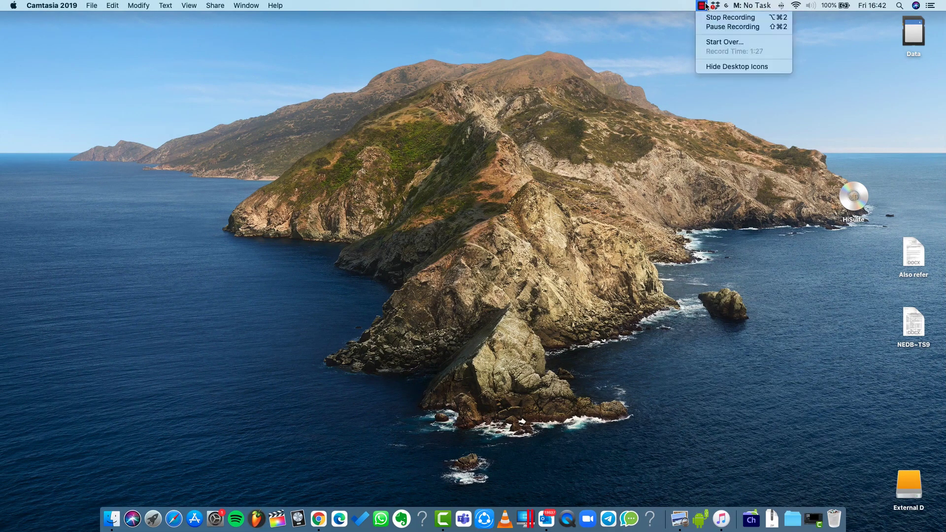